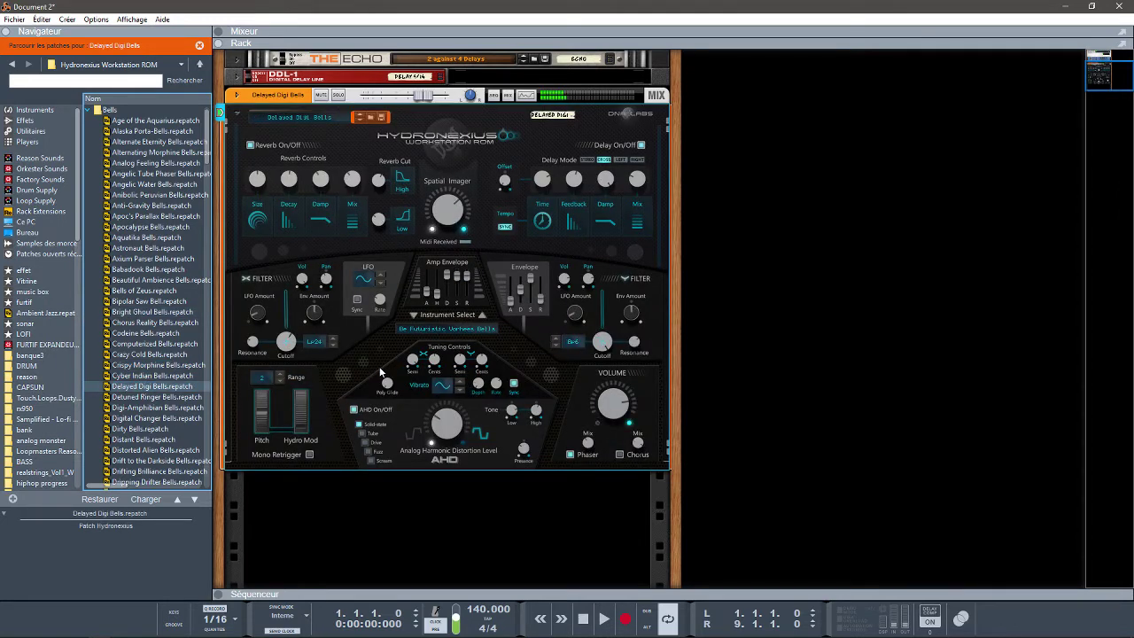
# Step: Point out the Hydronexius AHD level control and audition the Distorted Alien Bells patch
pyautogui.click(443, 421)
pyautogui.scroll(3, 443, 420)
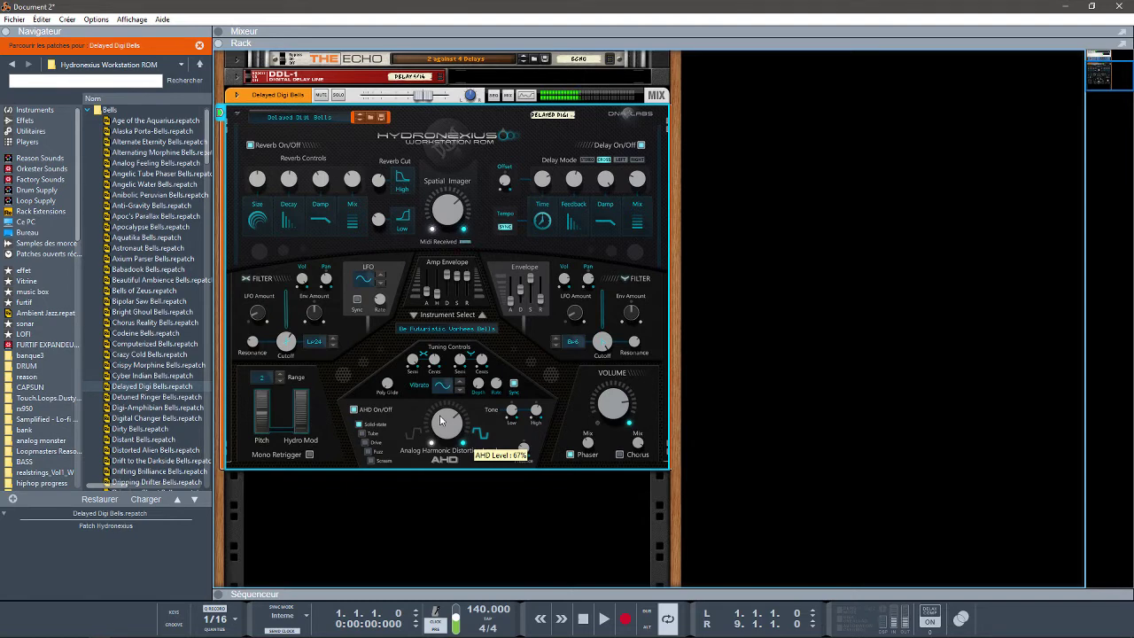
pyautogui.click(159, 450)
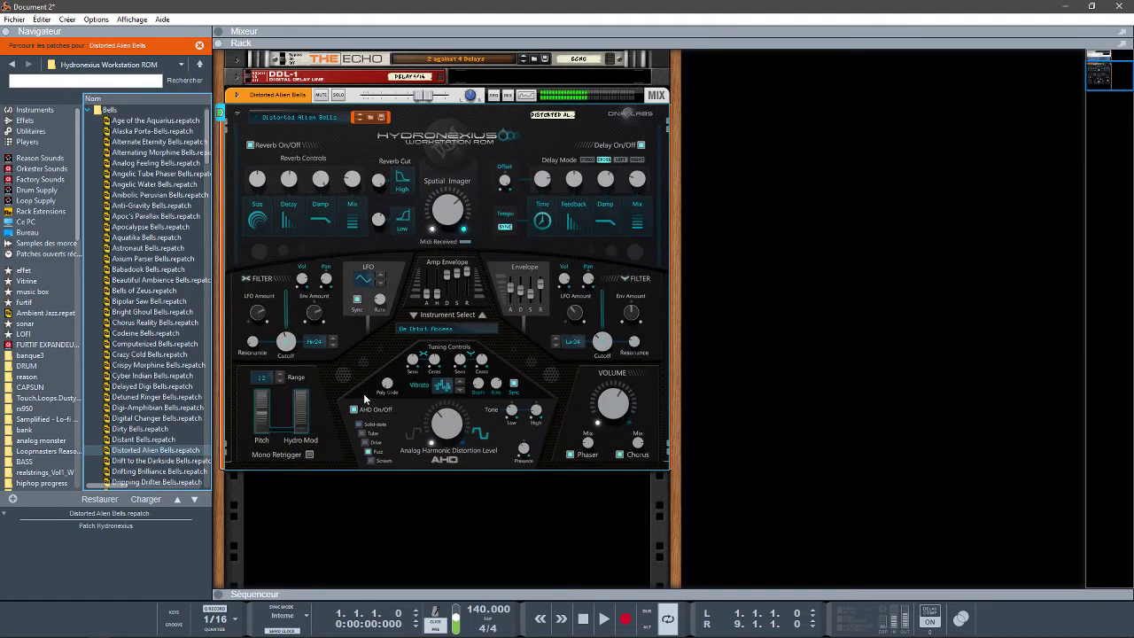
# Step: Audition the Climax Brass, Hollywood Brass Staccato and Reso-Chorus Horns patches from the Brass folder
pyautogui.click(89, 110)
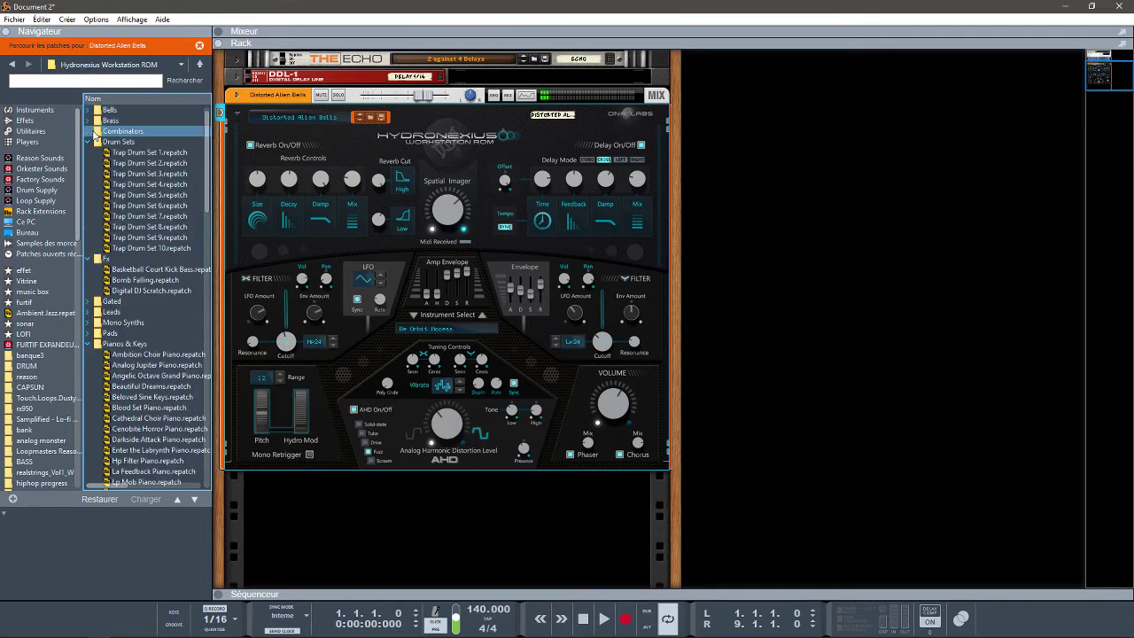
pyautogui.click(88, 120)
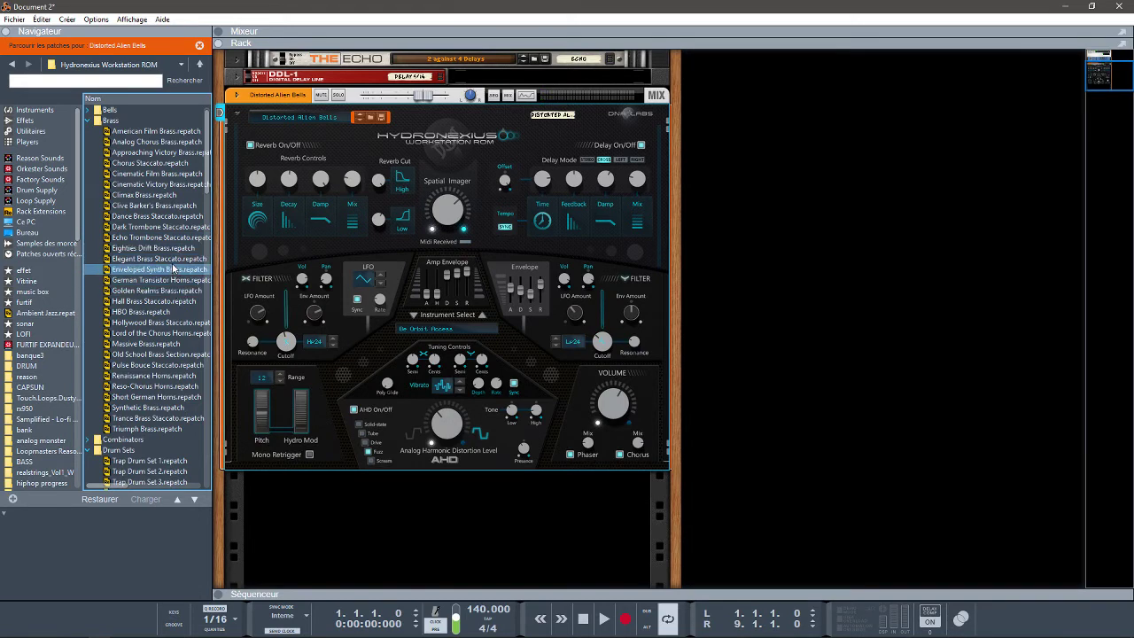
pyautogui.click(167, 195)
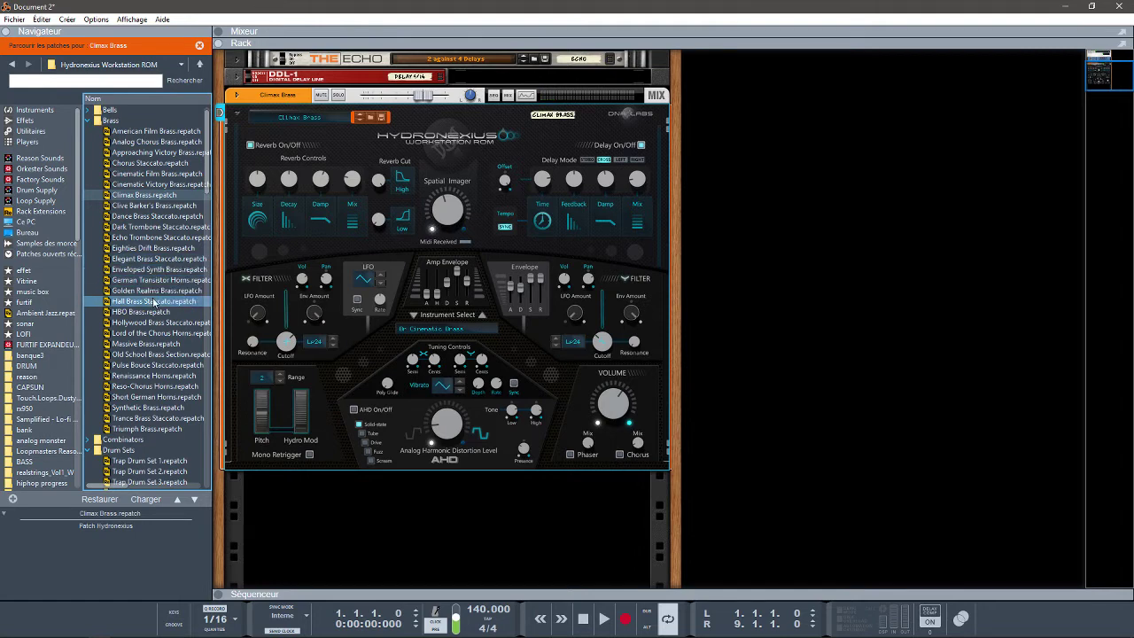
pyautogui.click(159, 323)
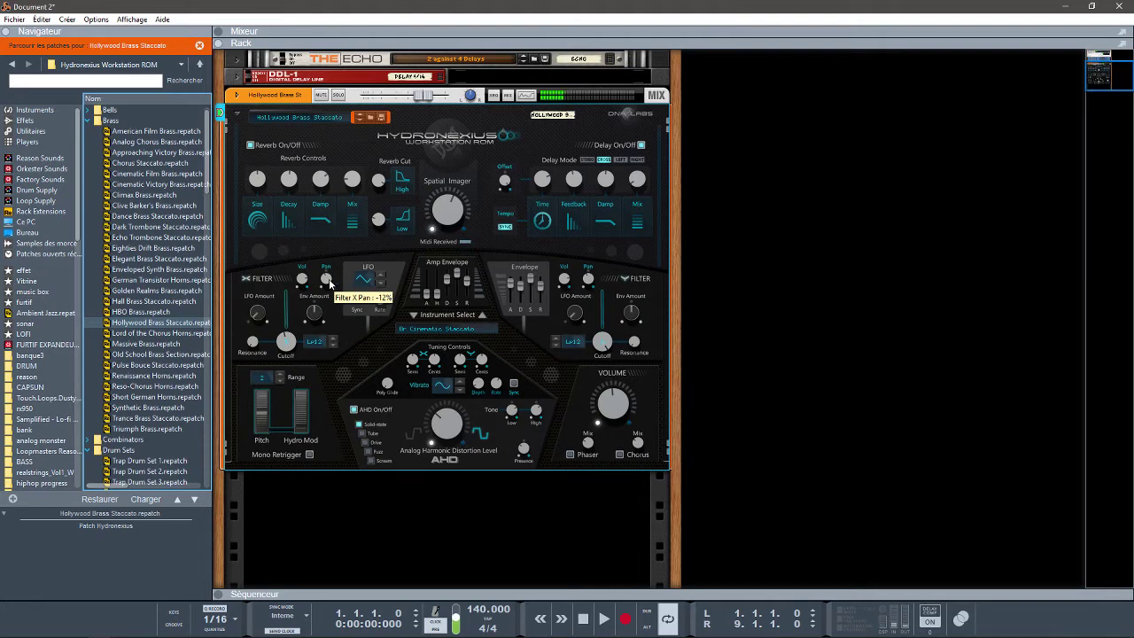
pyautogui.click(164, 386)
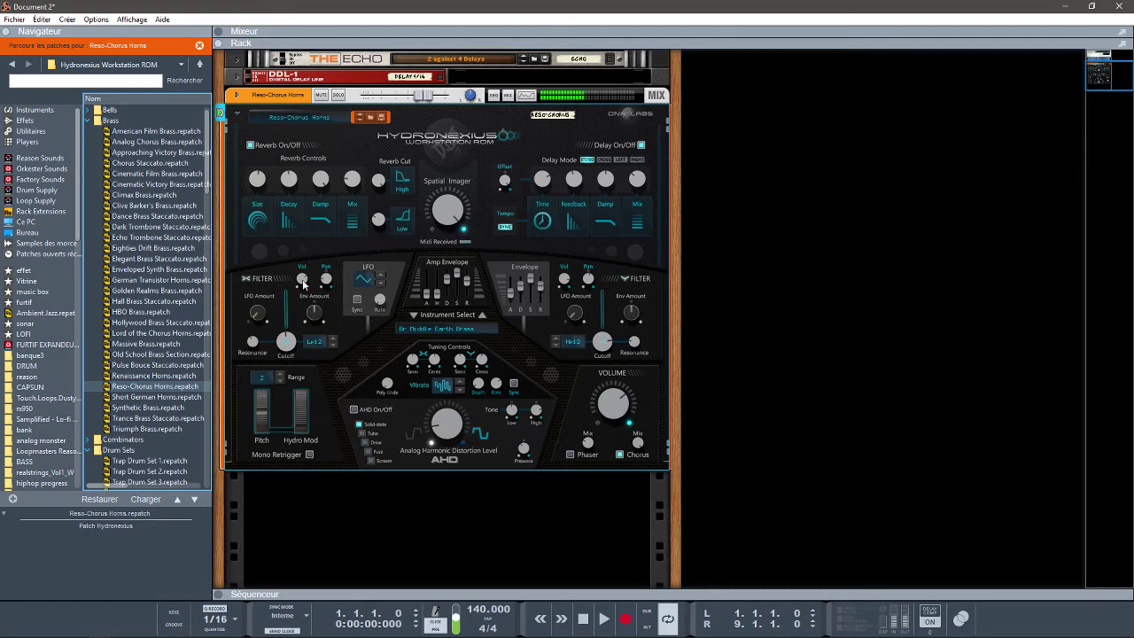
# Step: Browse to the Studio Linked folder and open the Hollywood Nexspansion ReFill
pyautogui.click(127, 164)
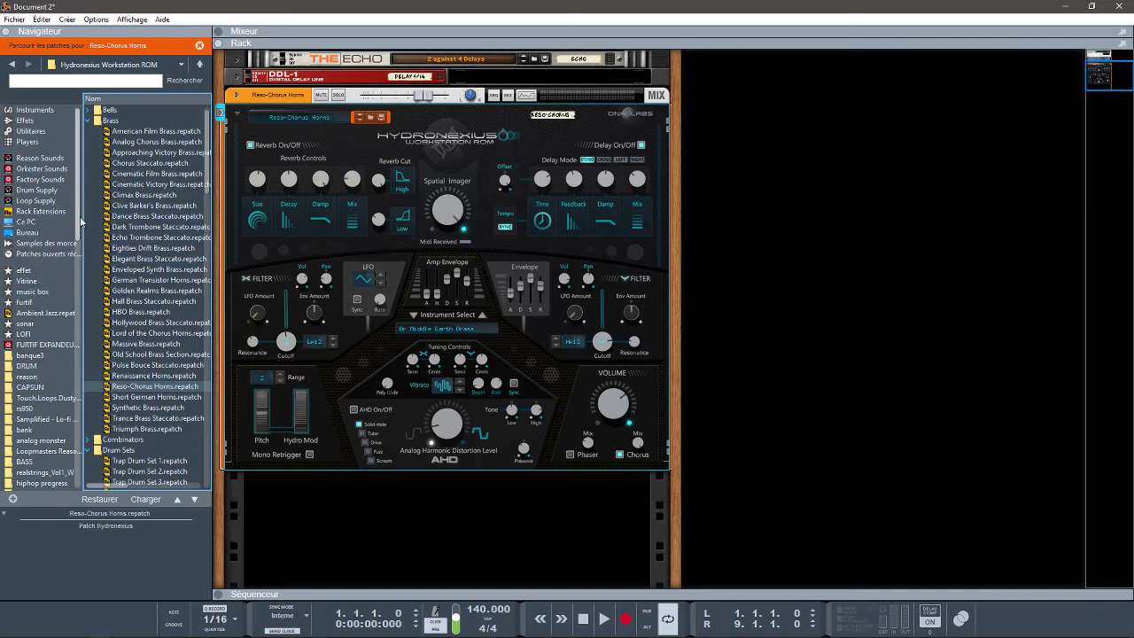
pyautogui.scroll(-6, 78, 266)
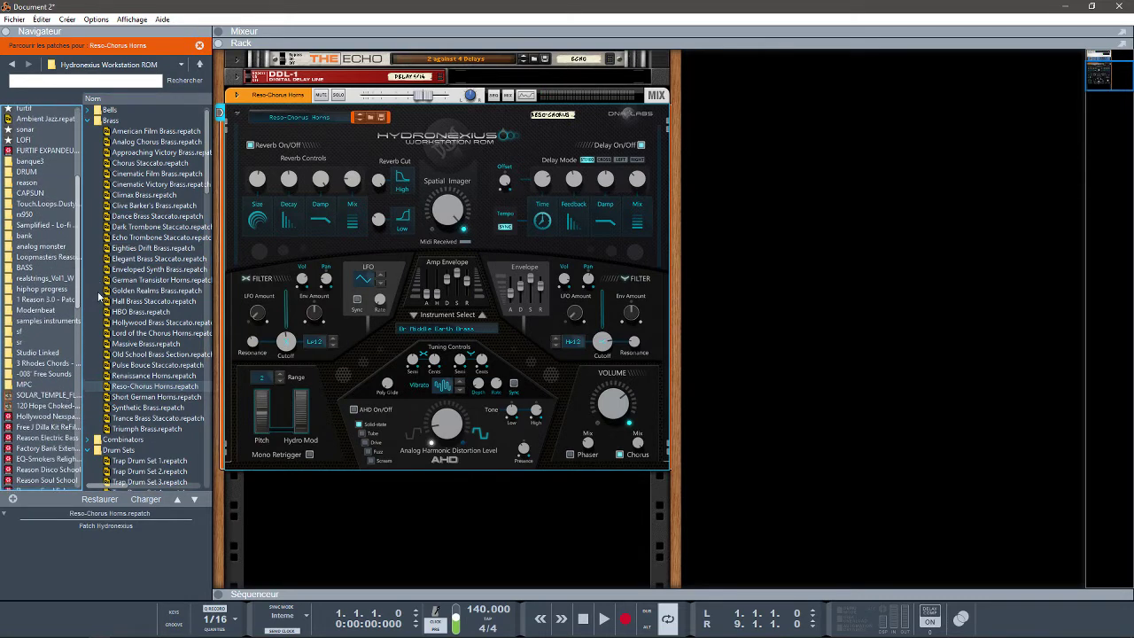
pyautogui.click(51, 353)
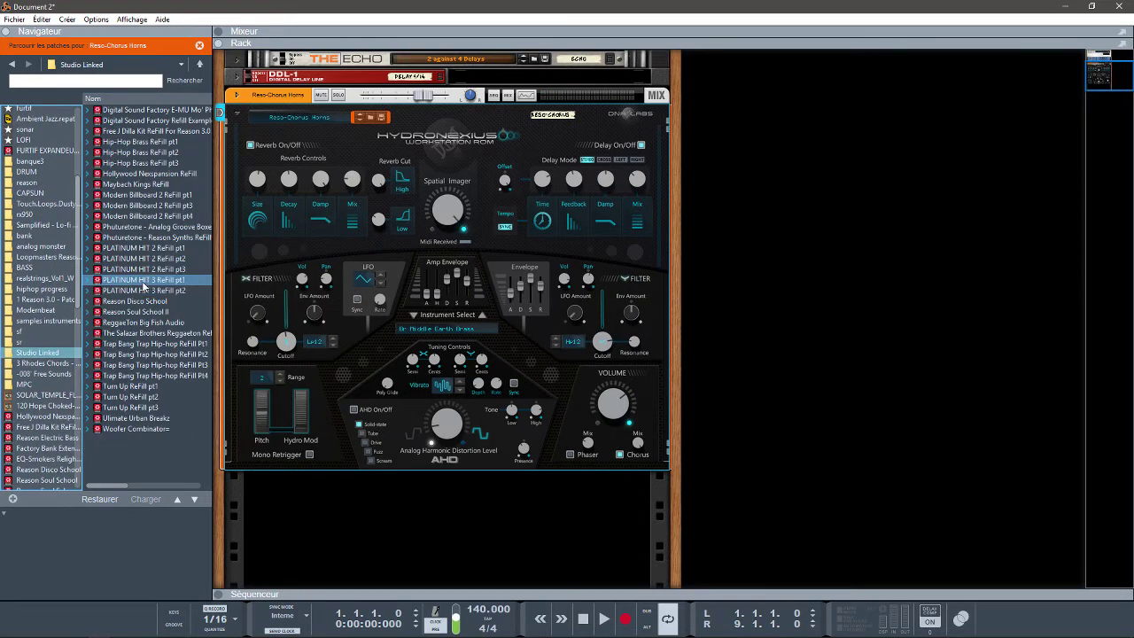
pyautogui.click(126, 174)
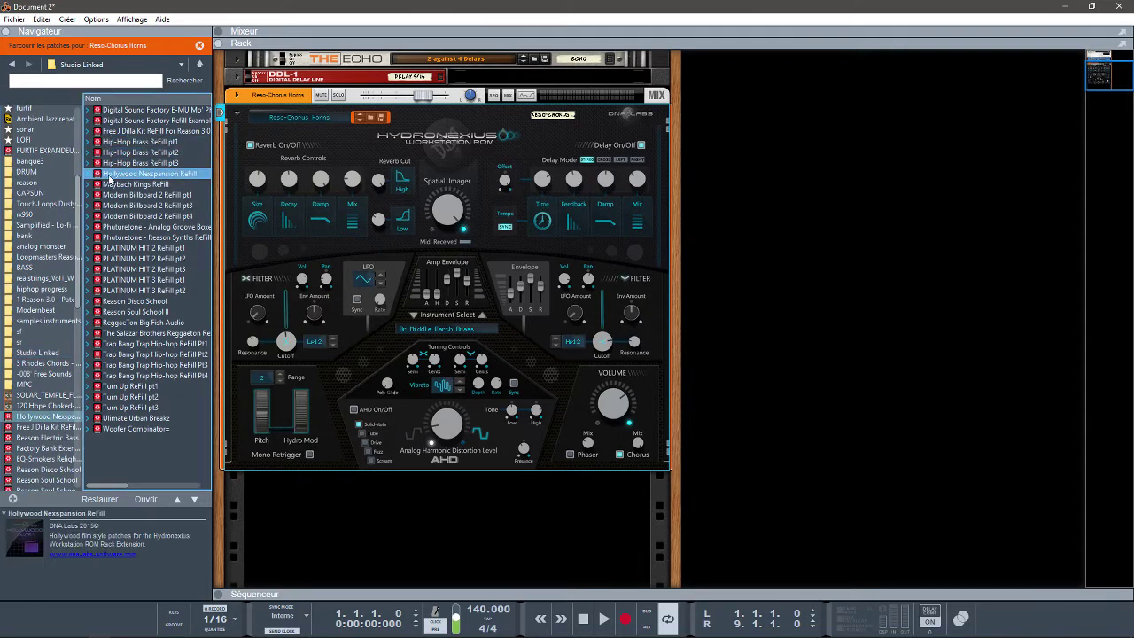
pyautogui.click(89, 175)
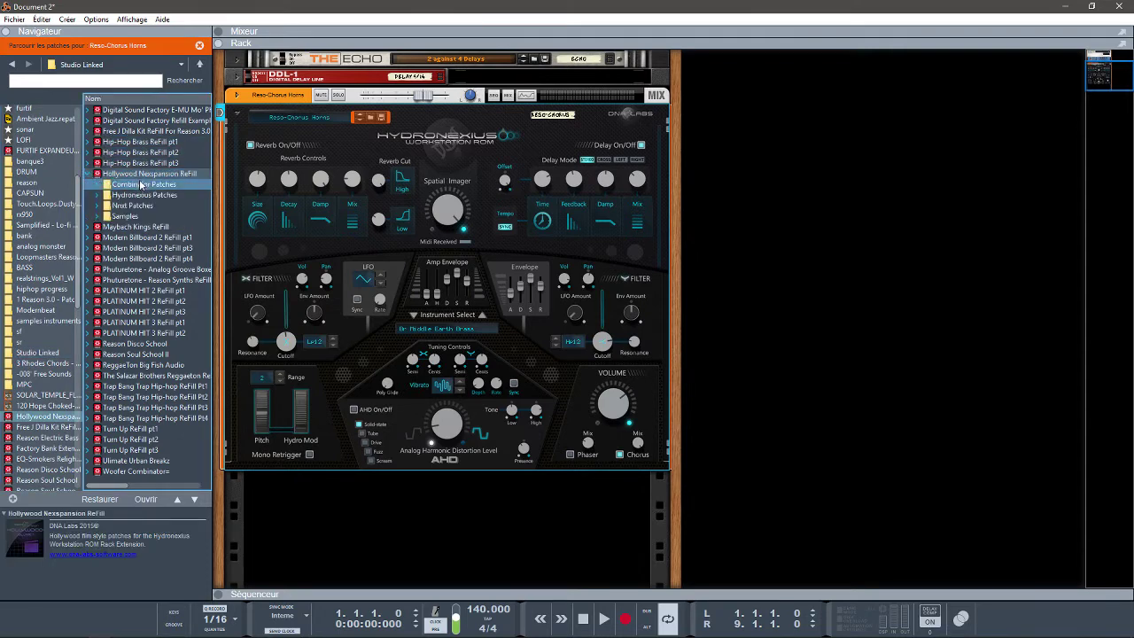
pyautogui.doubleClick(146, 175)
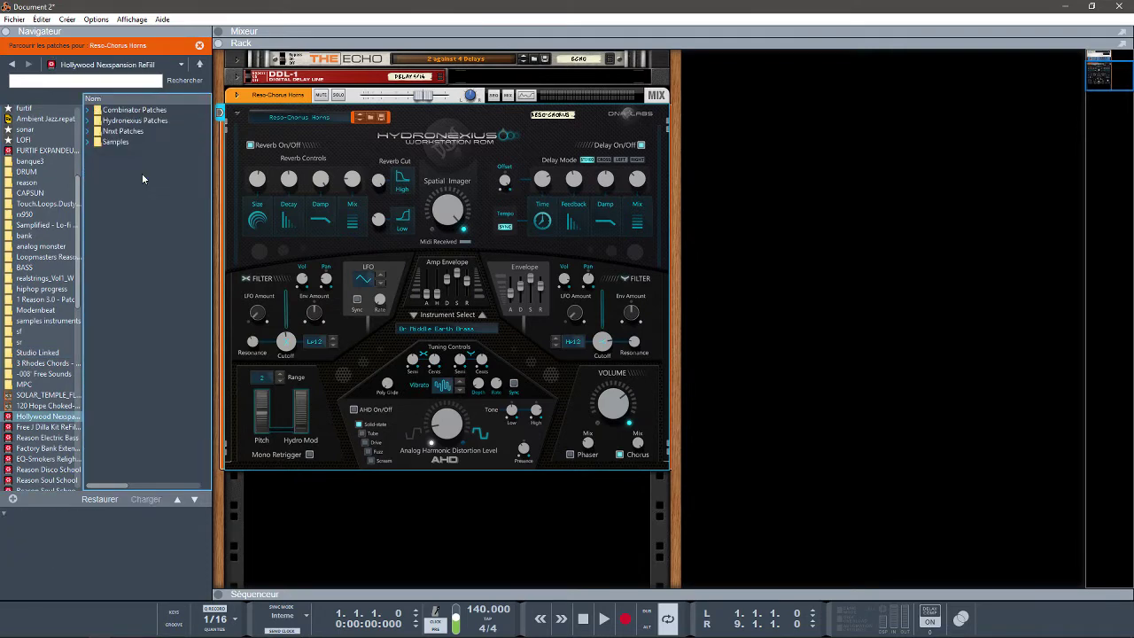
# Step: Audition the Br A Dark Hero, Br Full Layers, Br Middle Earth Section and Ch Cine-Formant Choir combinator patches
pyautogui.click(94, 112)
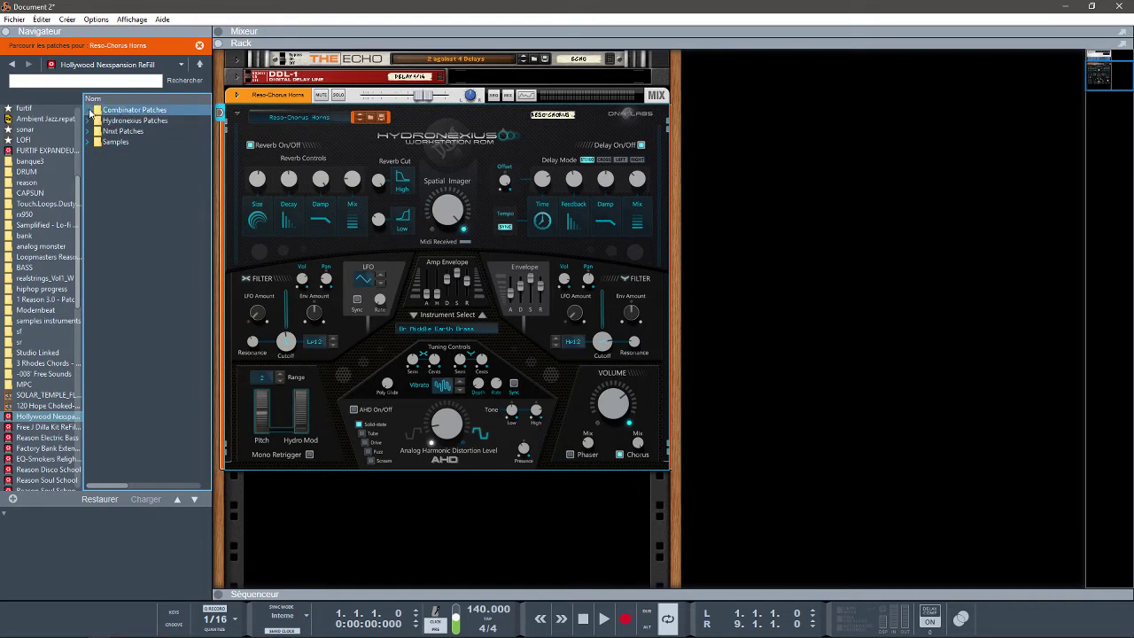
pyautogui.click(92, 113)
pyautogui.moveTo(138, 153); pyautogui.dragTo(413, 148)
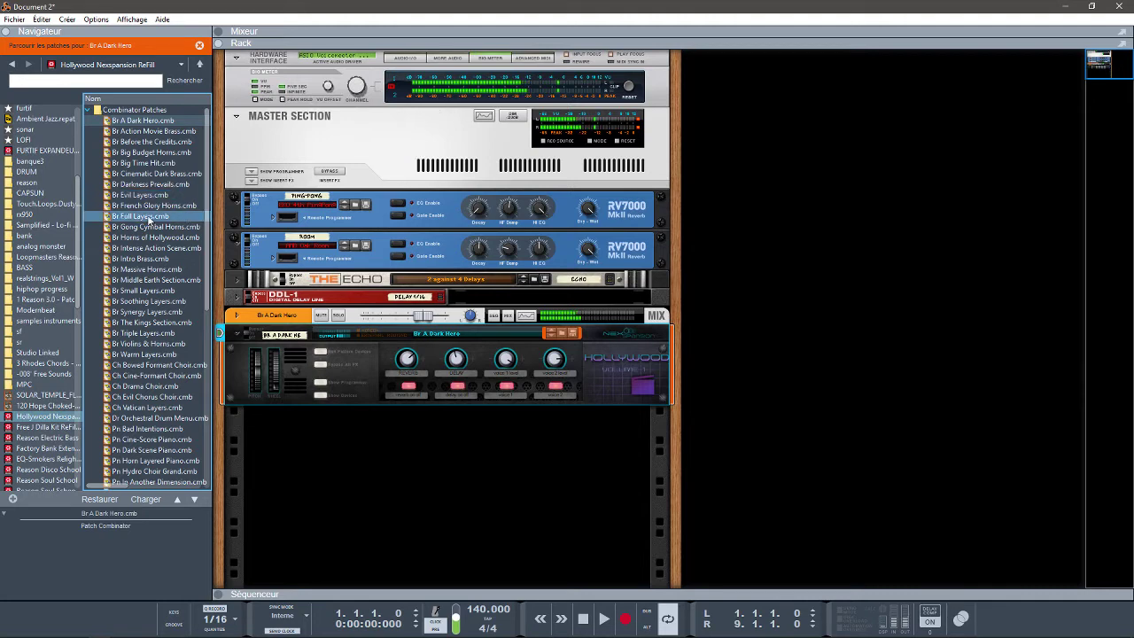
pyautogui.moveTo(145, 216); pyautogui.dragTo(403, 343)
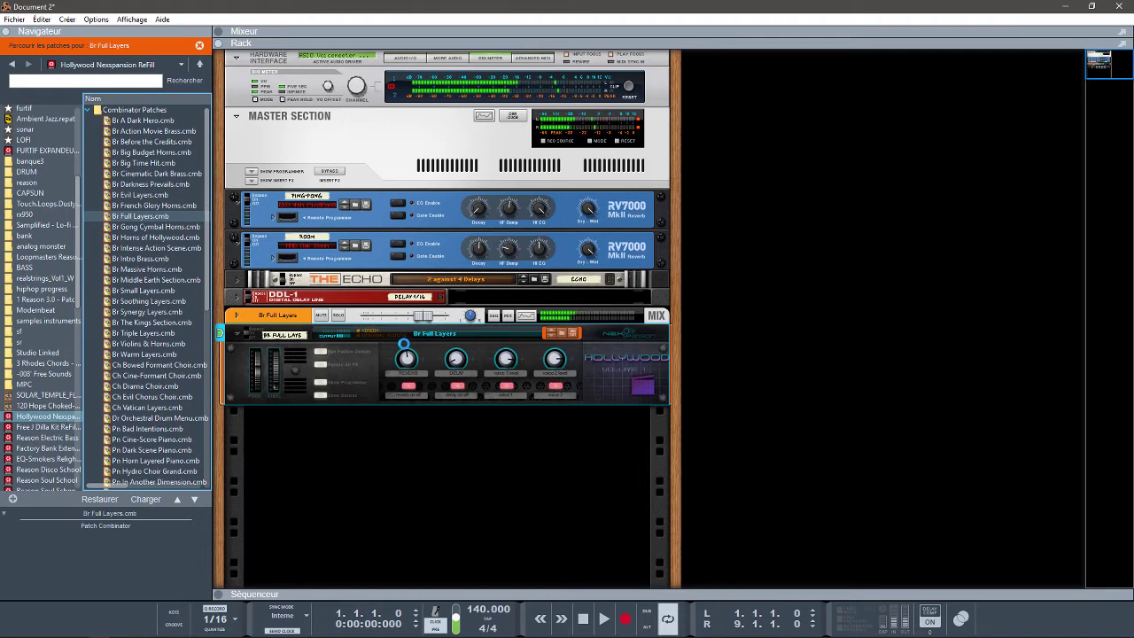
pyautogui.click(173, 280)
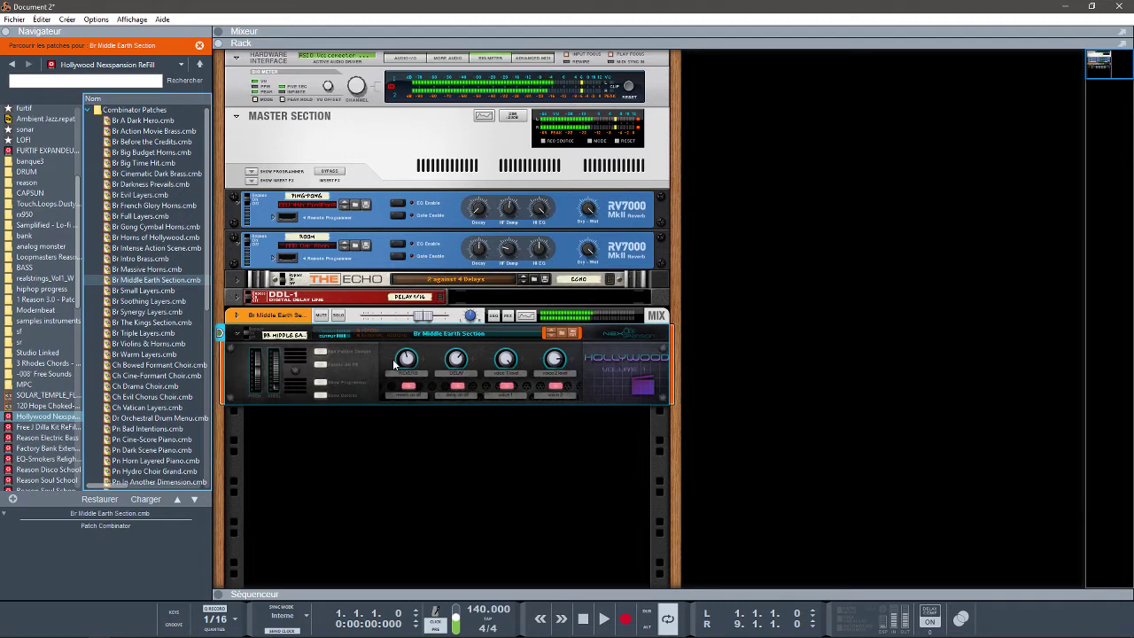
pyautogui.click(155, 376)
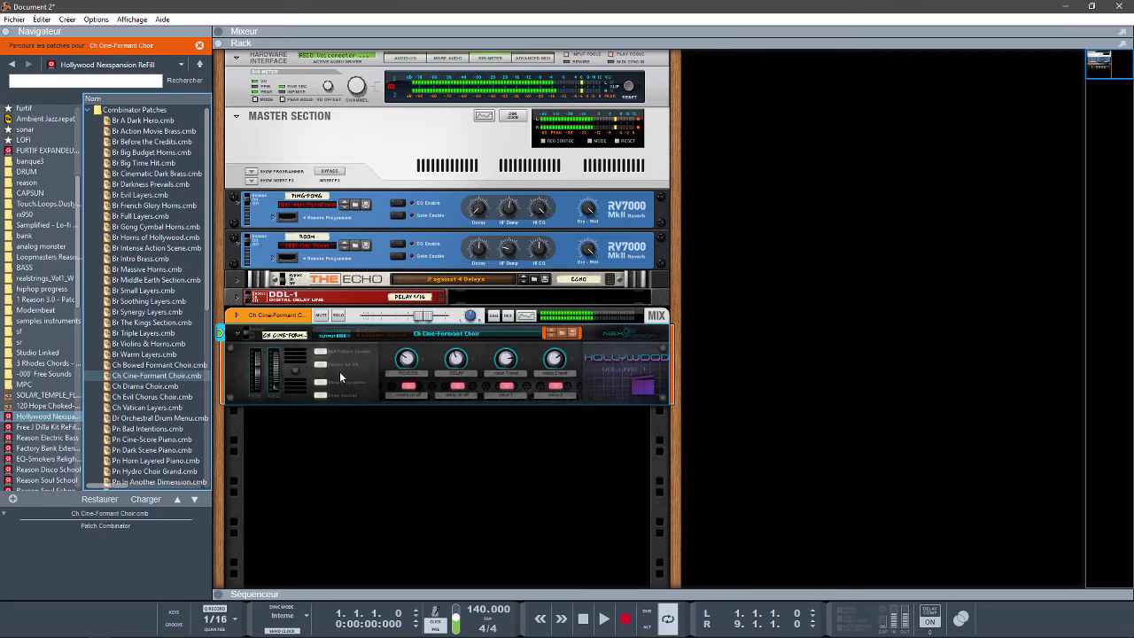
# Step: Open the recent song lofi35.reason and close Document 2, returning to the lofi35 window
pyautogui.click(15, 19)
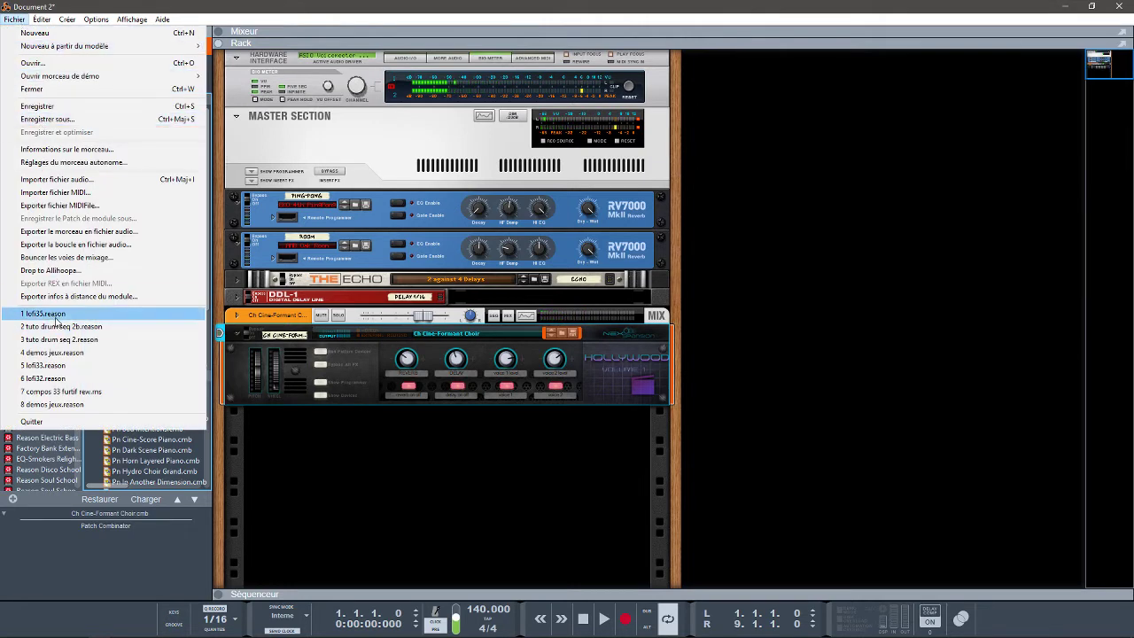
pyautogui.click(56, 321)
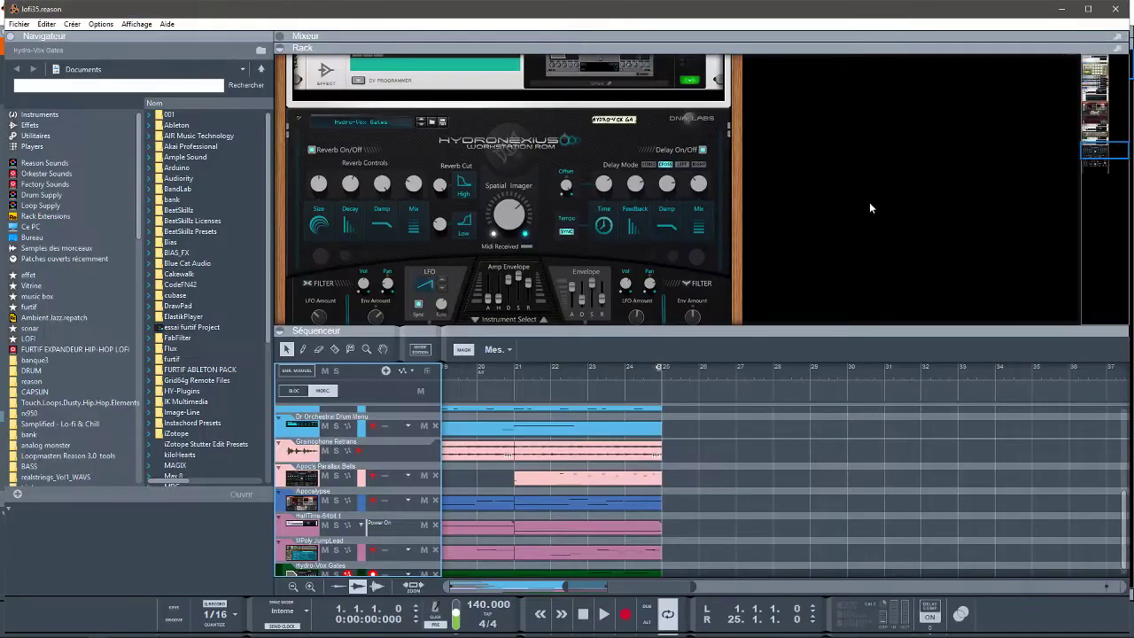
pyautogui.click(1056, 9)
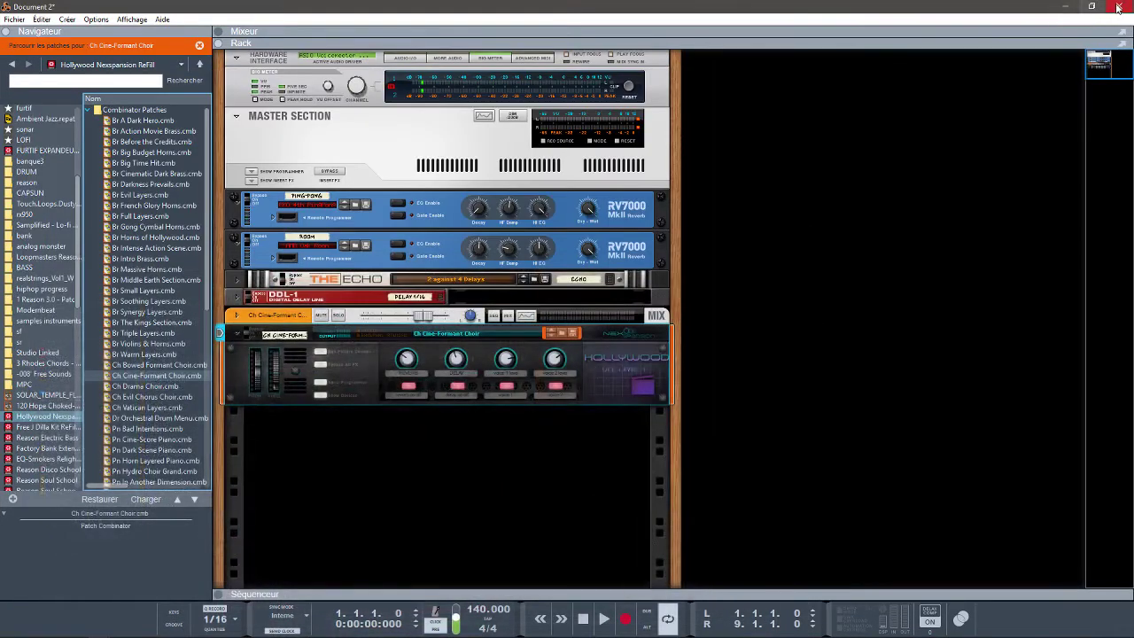
pyautogui.click(1115, 7)
pyautogui.click(566, 338)
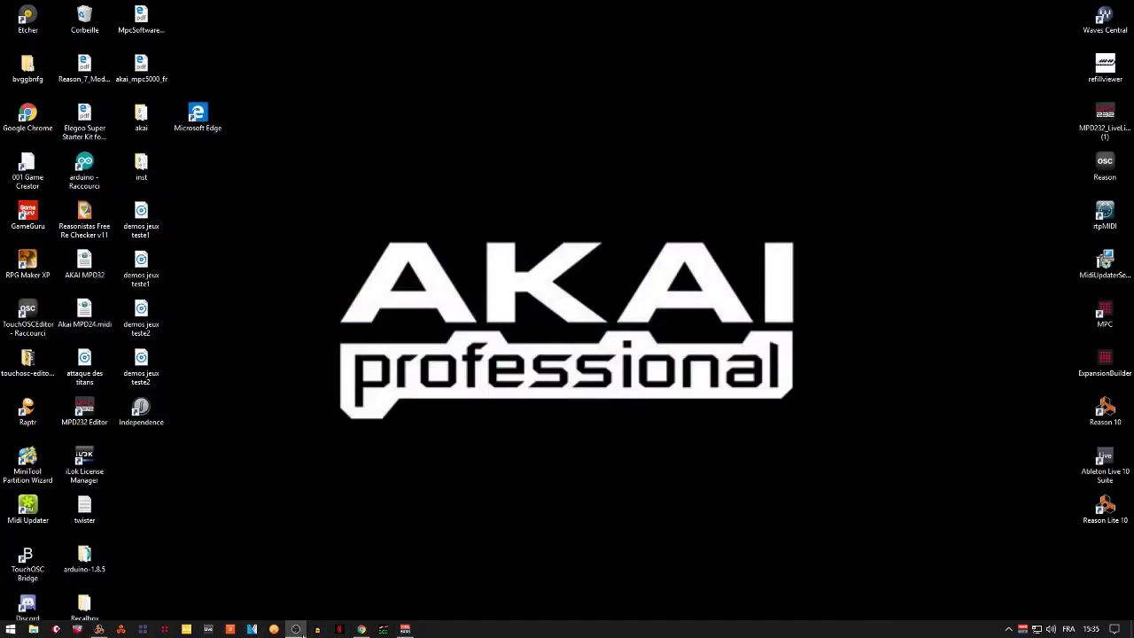
pyautogui.click(98, 629)
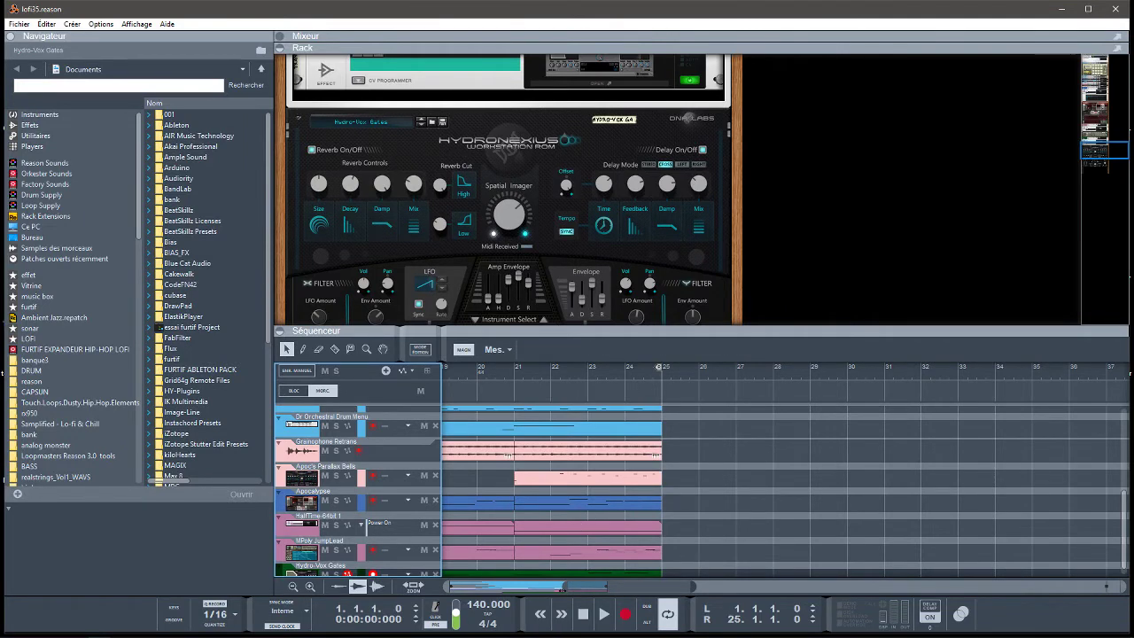
# Step: Show the arrangement from bar 1 in the sequencer and play its opening briefly
pyautogui.moveTo(554, 587); pyautogui.dragTo(449, 588)
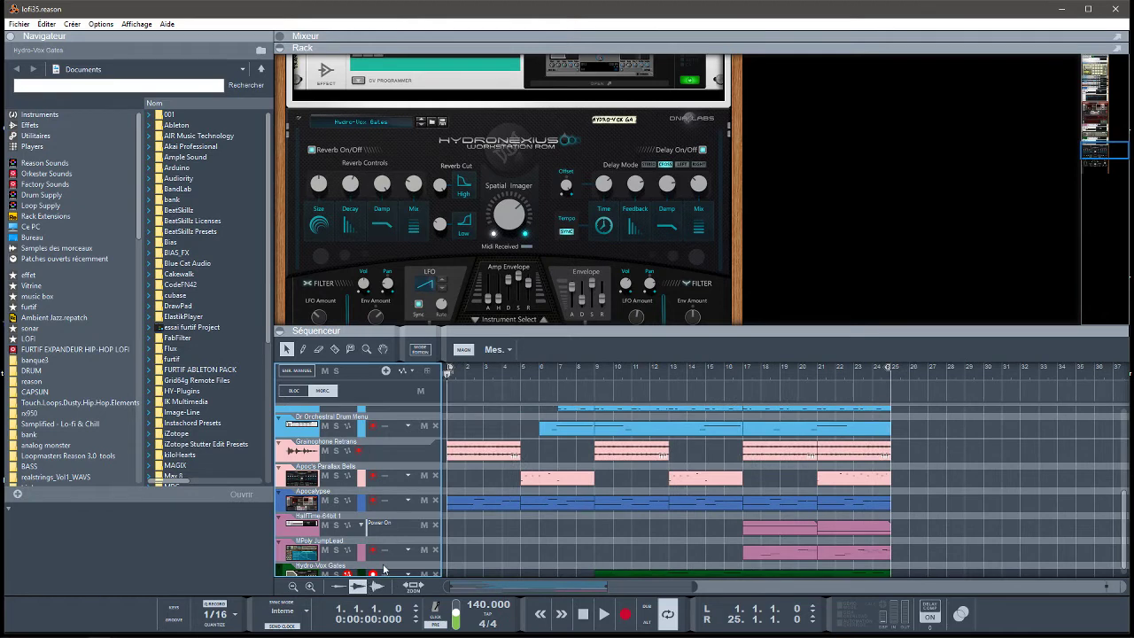
pyautogui.press('space')
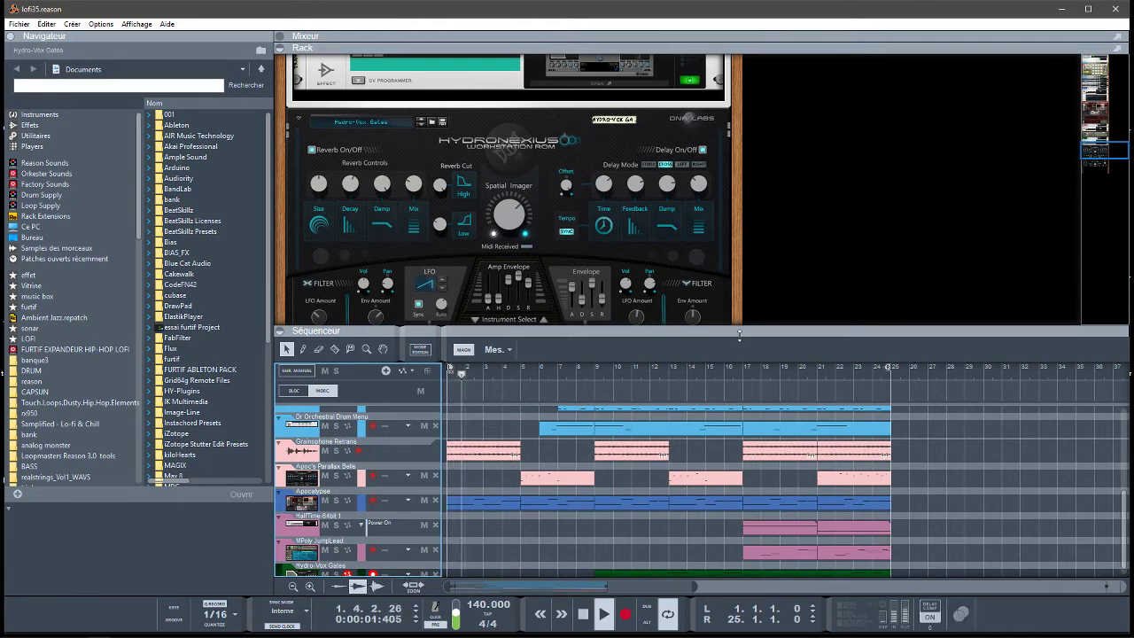
pyautogui.press('space')
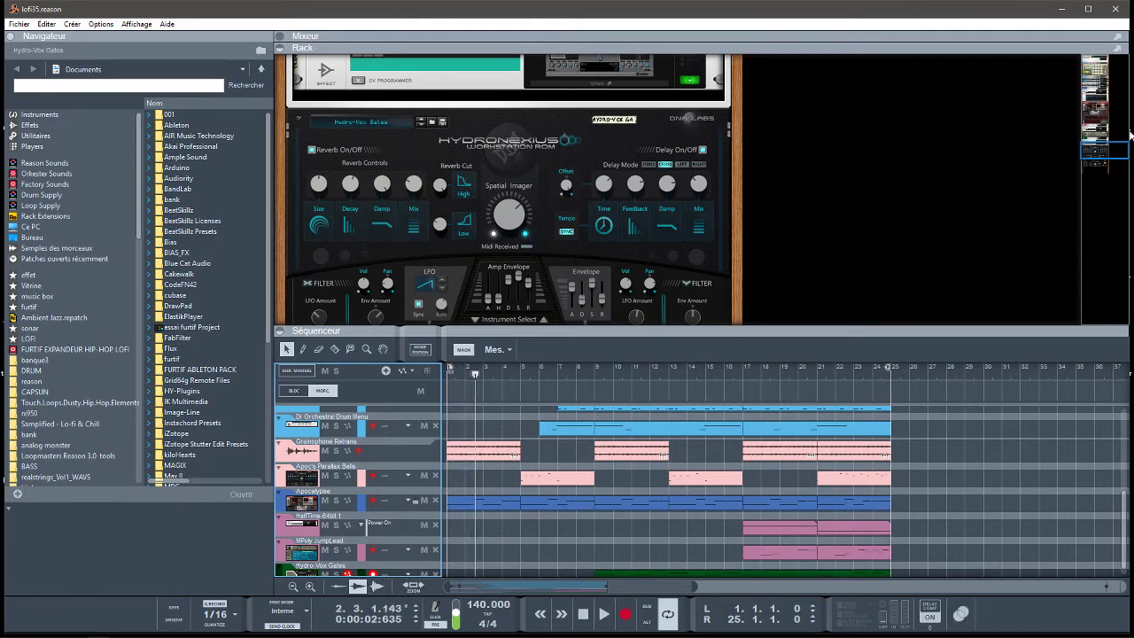
# Step: Turn off every channel's solo from the mixer's master section and leave only the rack expanded, starting at its first devices
pyautogui.moveTo(1114, 146); pyautogui.dragTo(1085, 49)
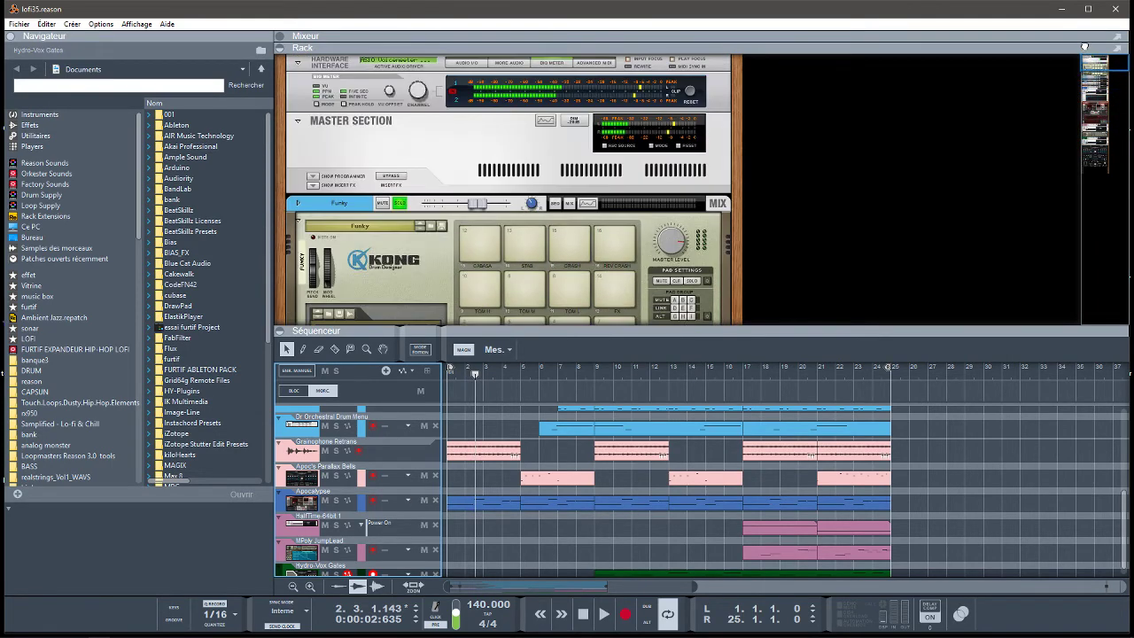
pyautogui.click(280, 333)
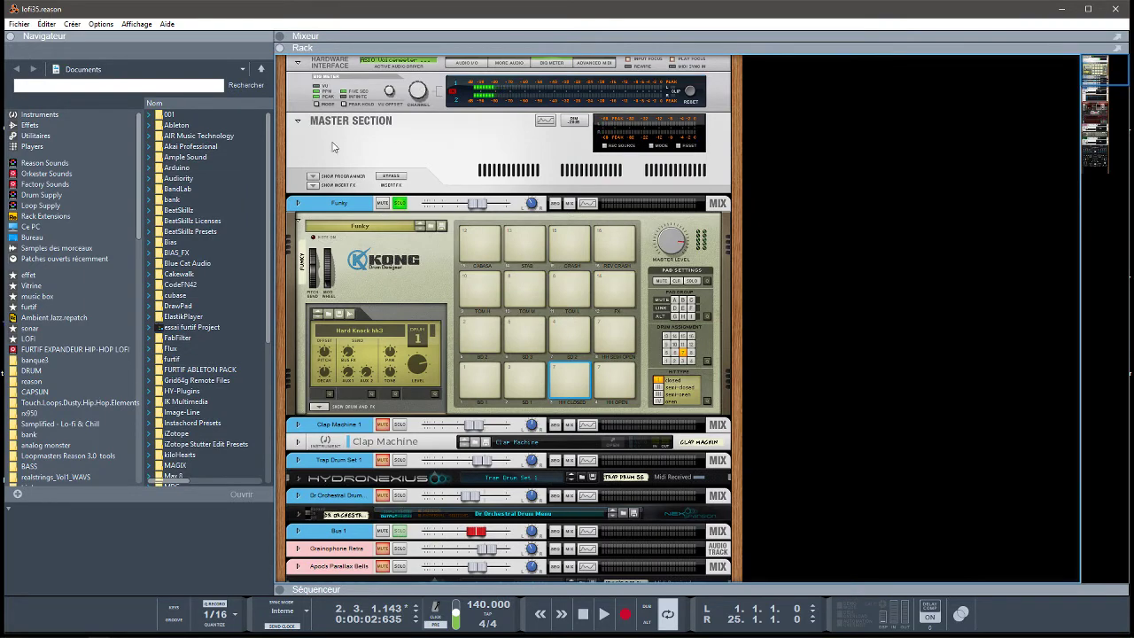
pyautogui.click(280, 35)
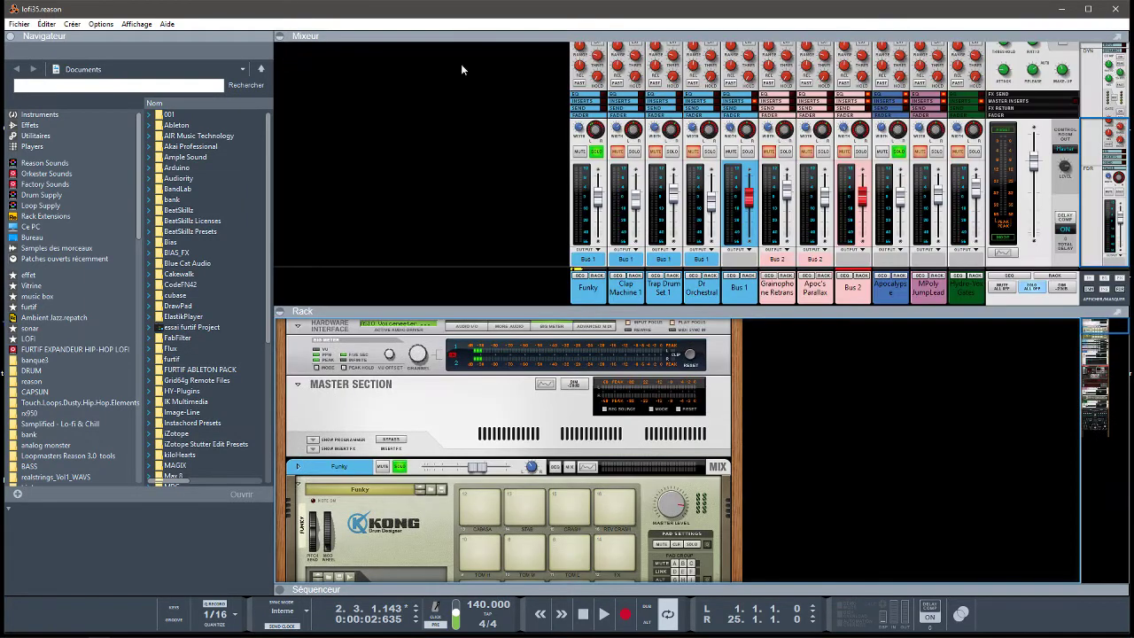
pyautogui.click(1032, 285)
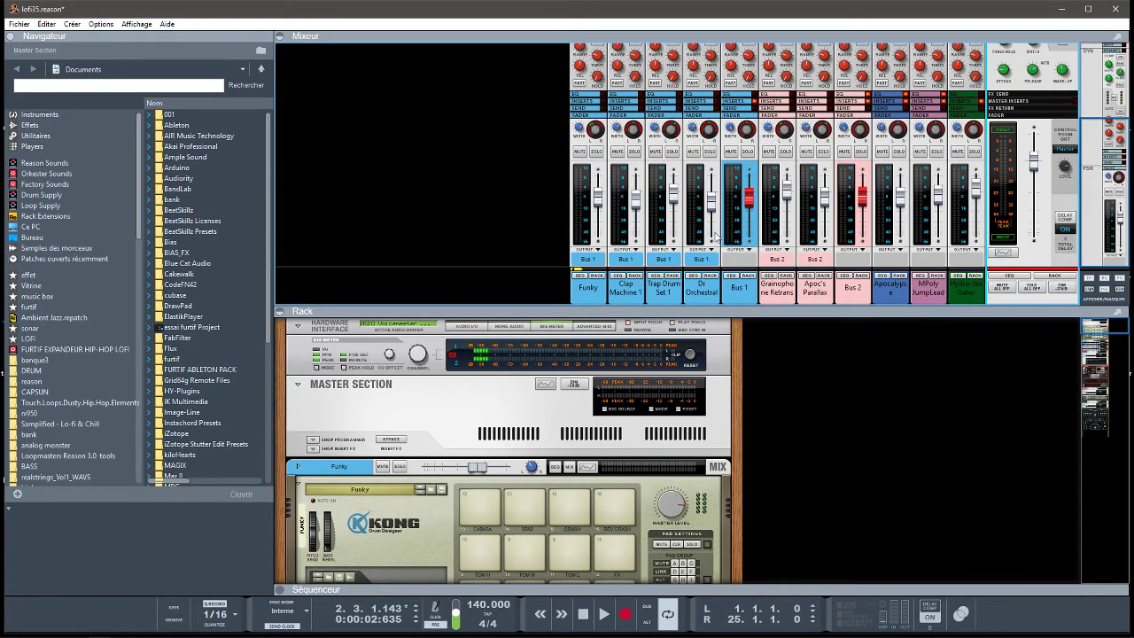
pyautogui.click(282, 36)
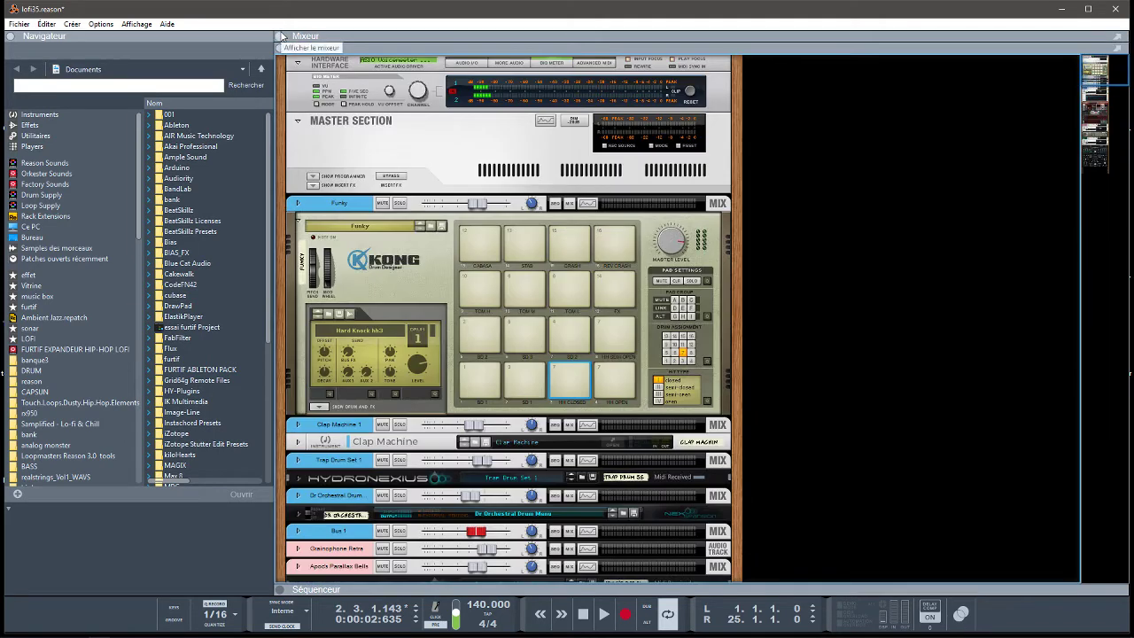
# Step: Solo the Funky drum channel, start playback, add Clap Machine 1 to the solo and select its device
pyautogui.click(402, 203)
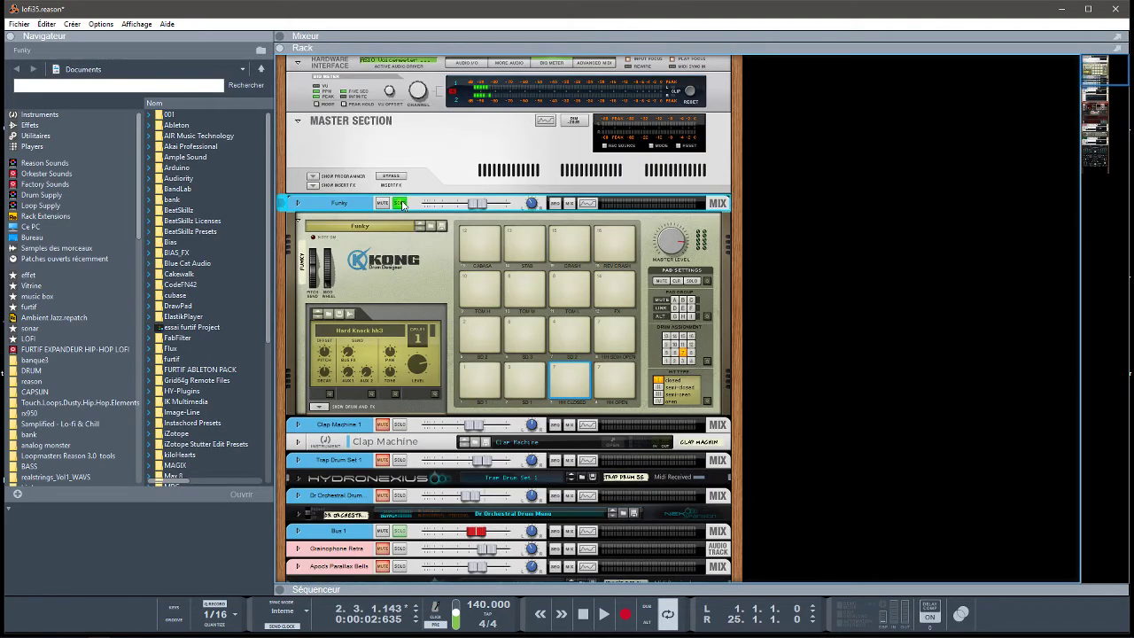
pyautogui.press('space')
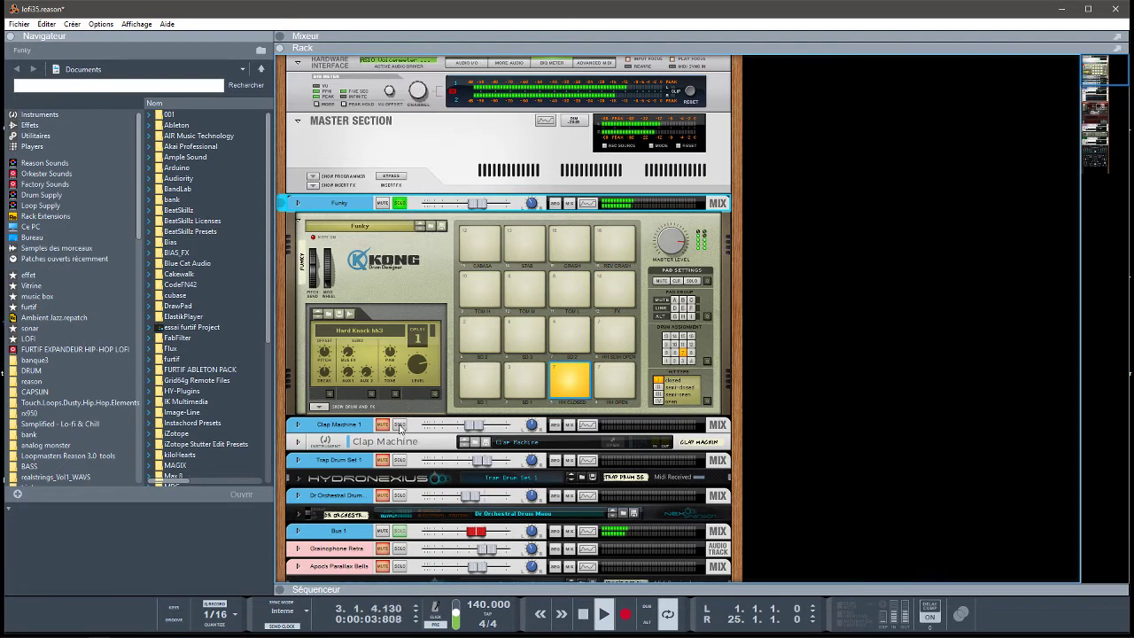
pyautogui.click(399, 425)
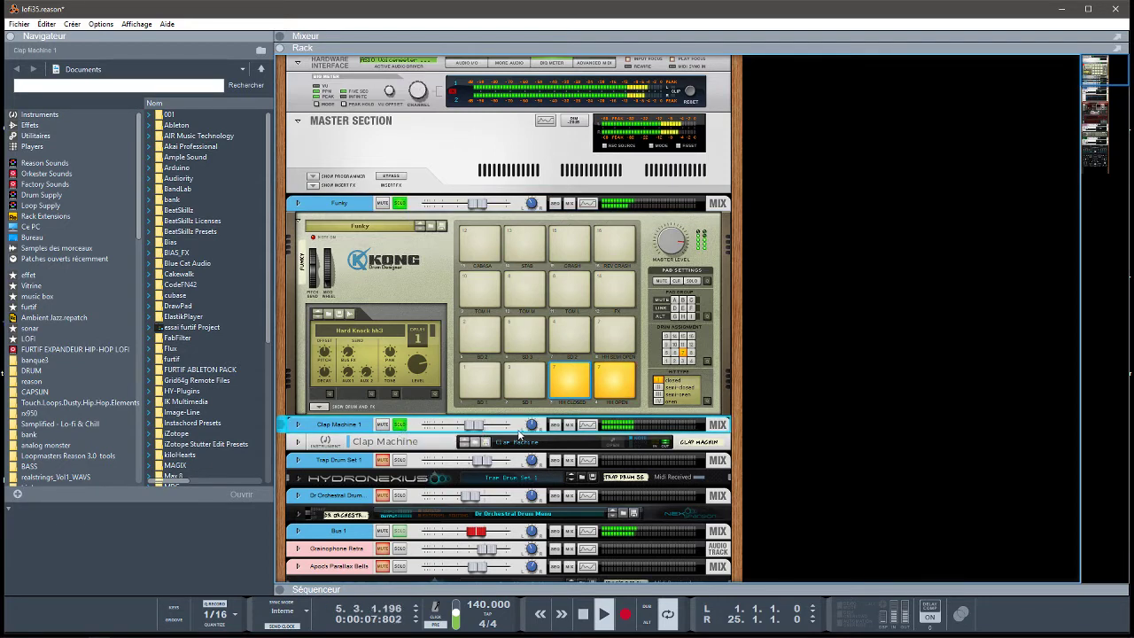
pyautogui.click(602, 440)
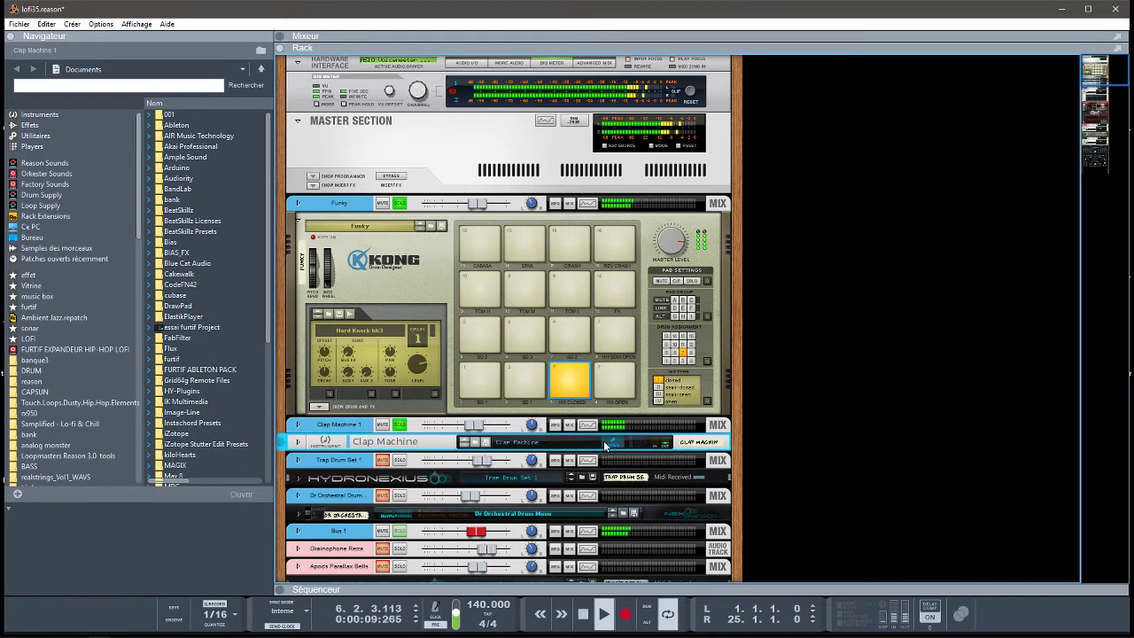
# Step: Open Clap Machine 1's plugin interface for a look and collapse the browser panel
pyautogui.click(608, 443)
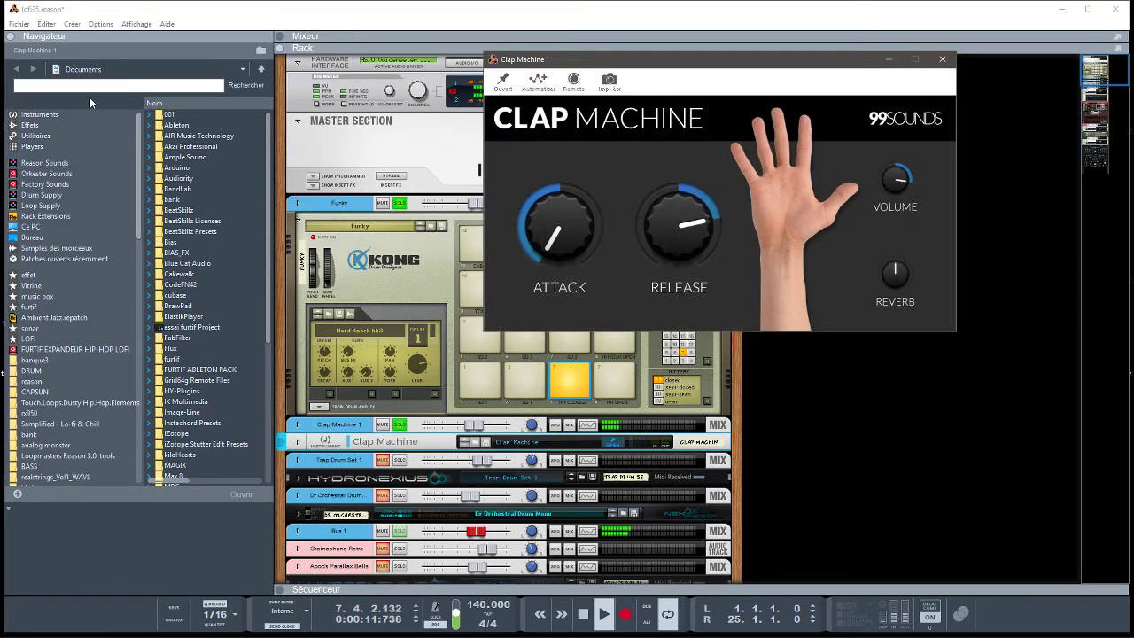
pyautogui.click(11, 35)
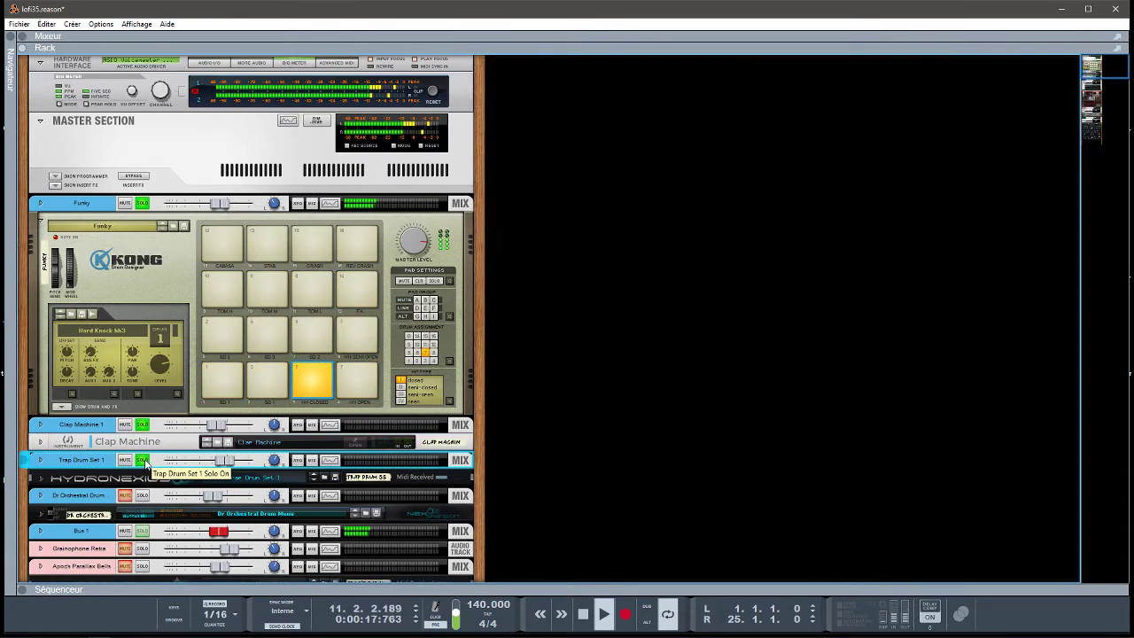
# Step: Solo Trap Drum Set 1 with its Hydronexius unfolded, and take Funky and Clap Machine 1 out of the solo
pyautogui.click(144, 461)
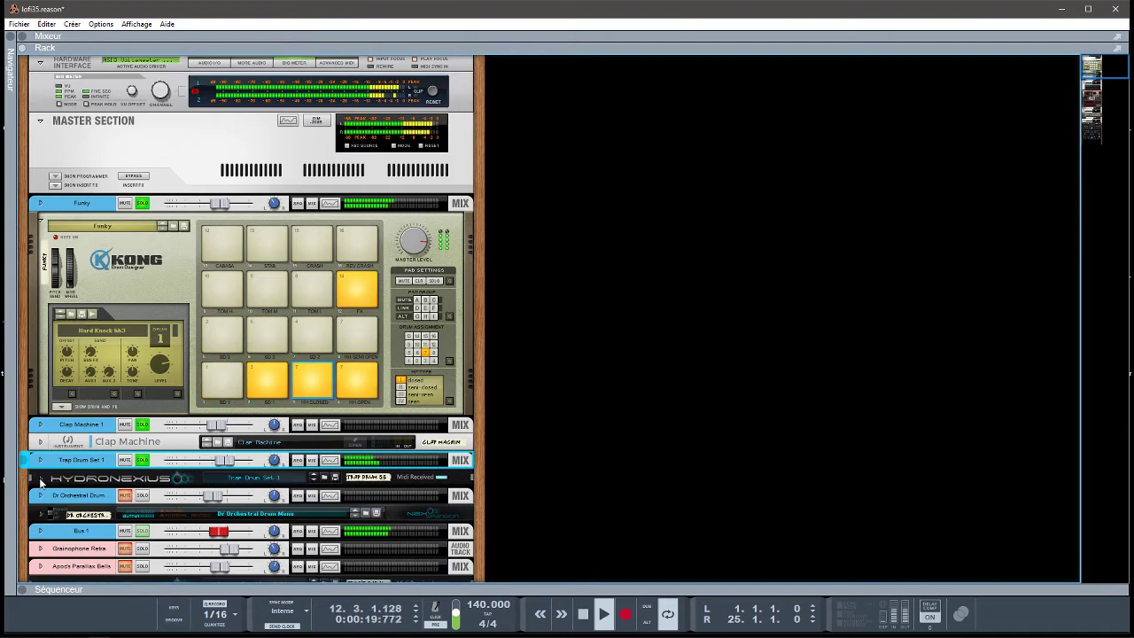
pyautogui.click(40, 478)
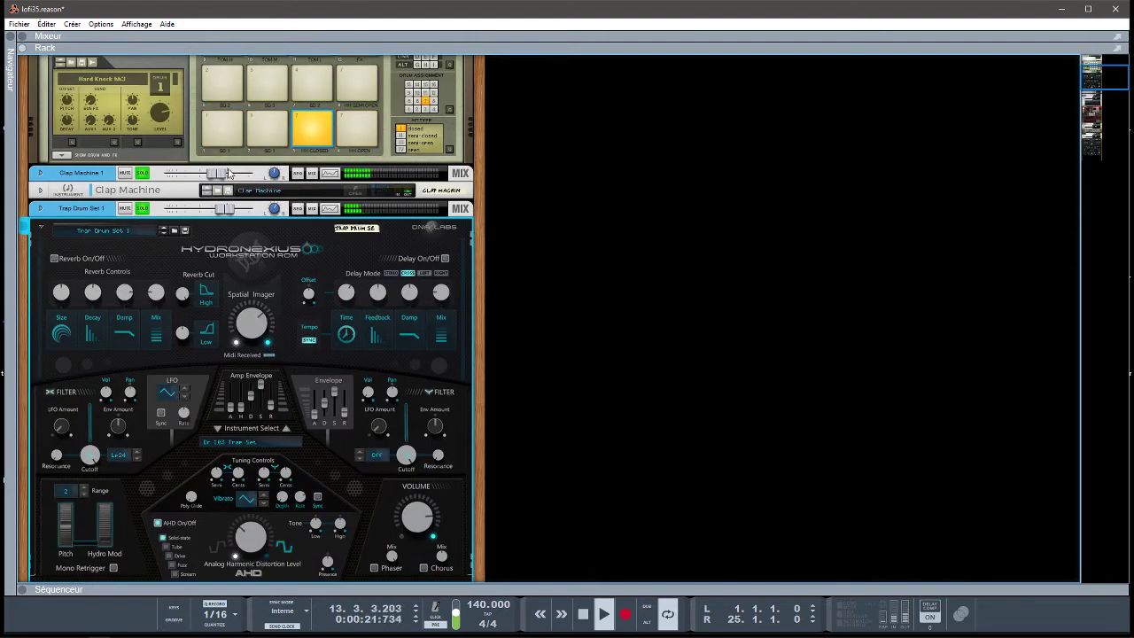
pyautogui.scroll(5, 1088, 64)
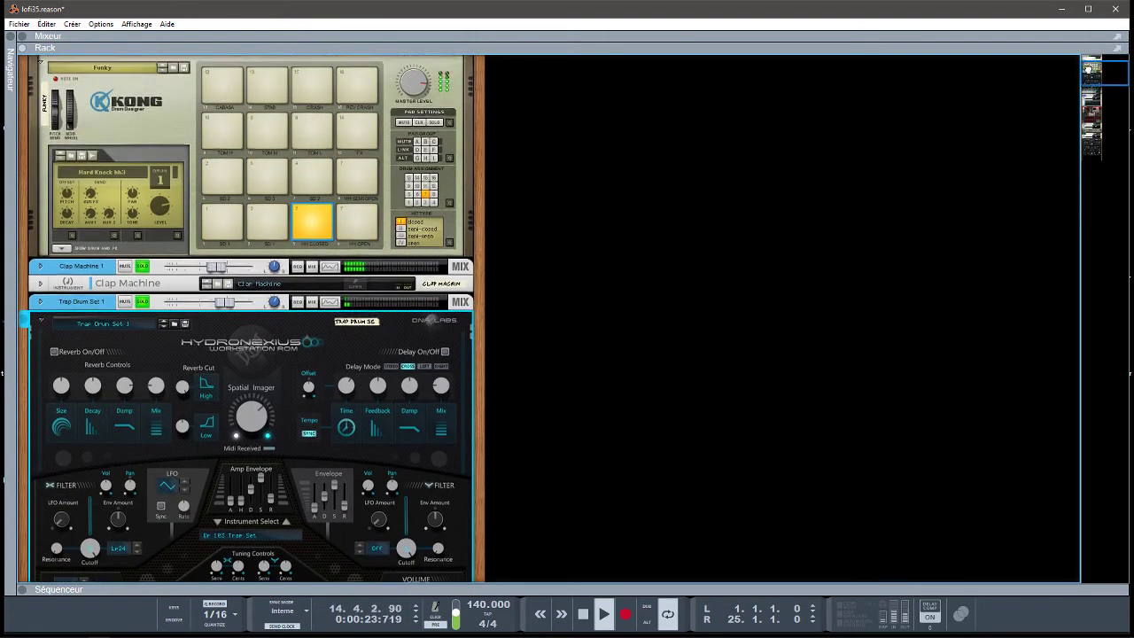
pyautogui.scroll(1, 1088, 65)
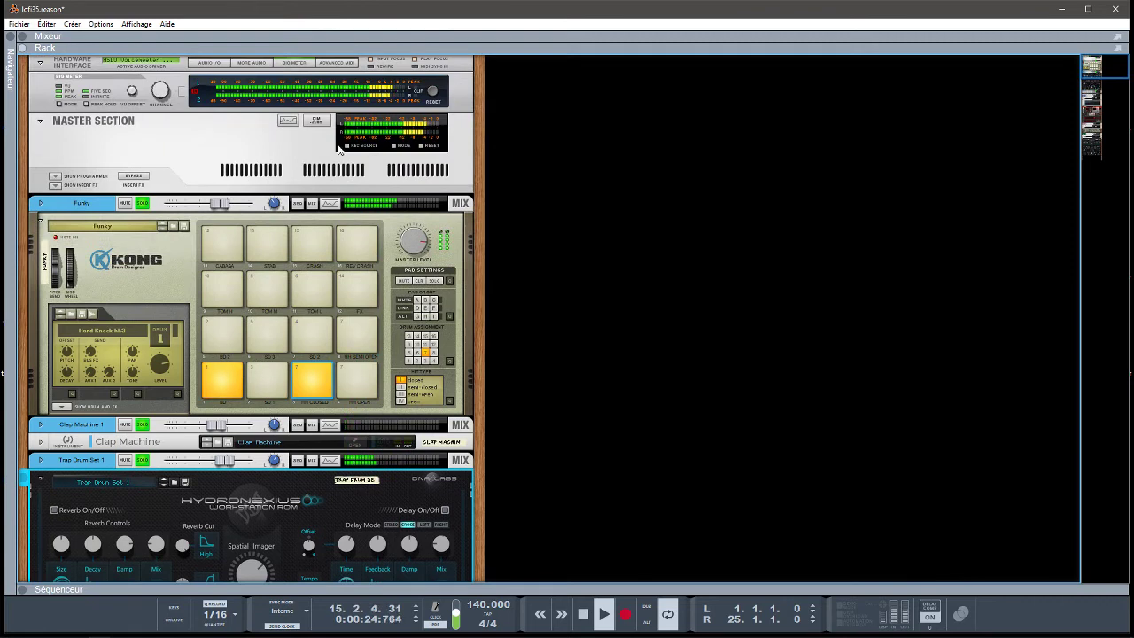
pyautogui.click(142, 203)
pyautogui.click(142, 424)
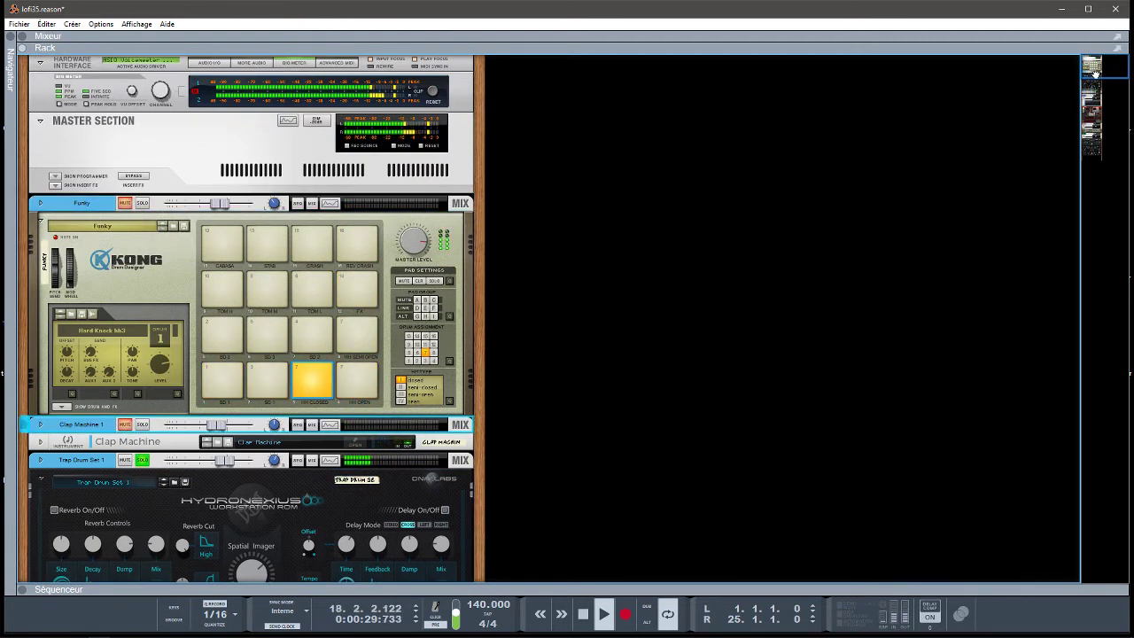
# Step: Raise the Analog Harmonic Distortion level on Trap Drum Set 1's Hydronexius
pyautogui.moveTo(1095, 75); pyautogui.dragTo(1097, 91)
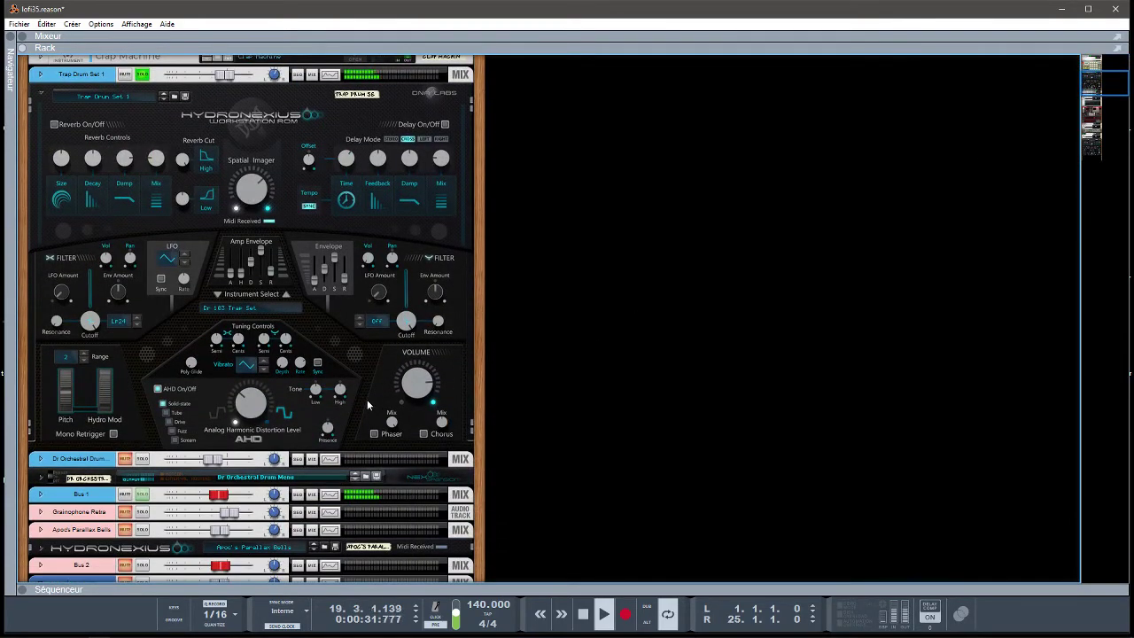
pyautogui.click(256, 408)
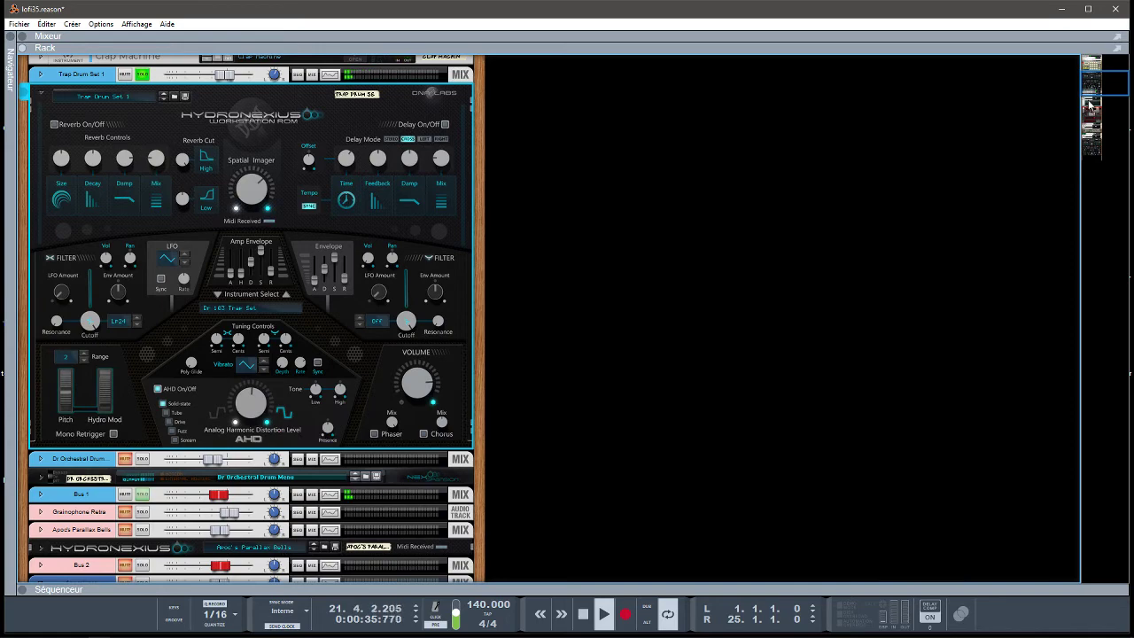
# Step: Add Clap Machine 1 and Funky back to the solo alongside Trap Drum Set 1
pyautogui.scroll(5, 335, 235)
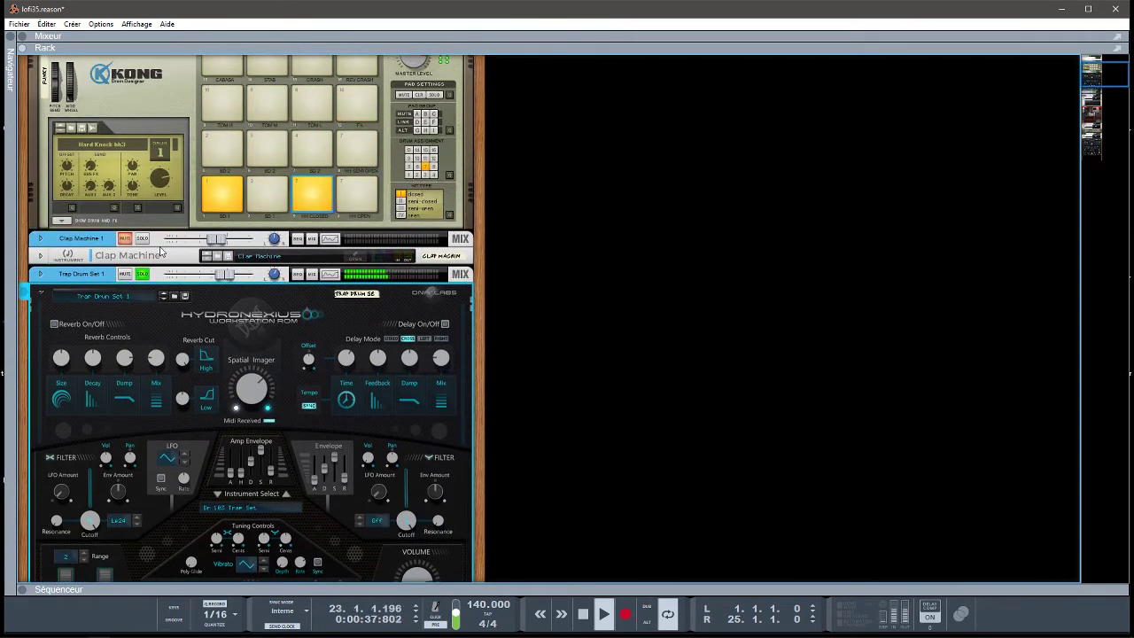
pyautogui.click(142, 238)
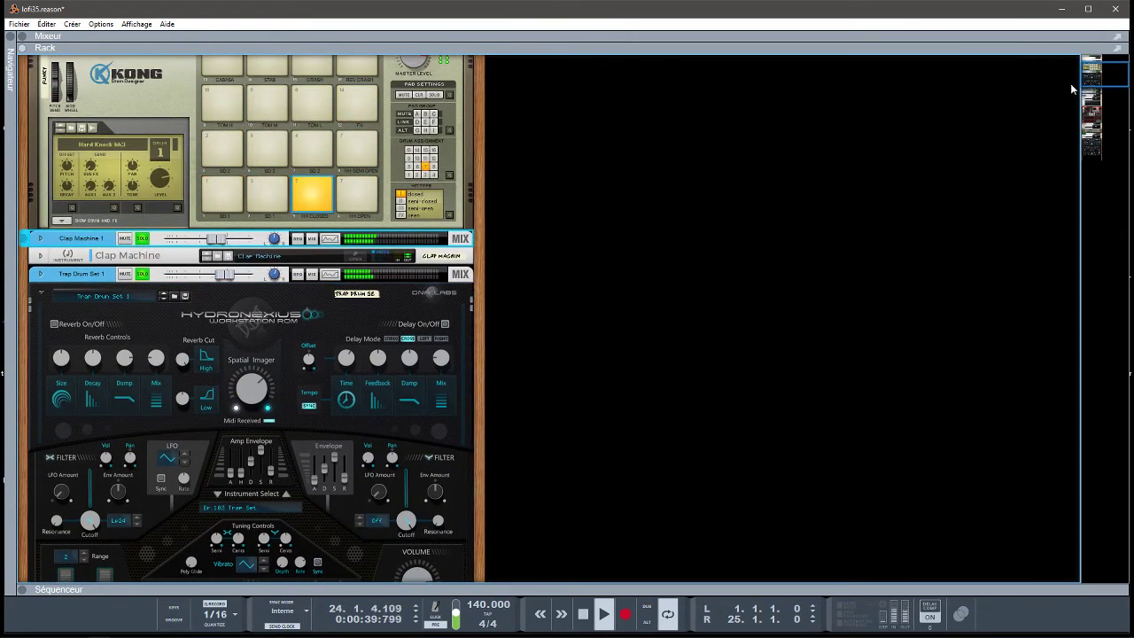
pyautogui.scroll(5, 322, 149)
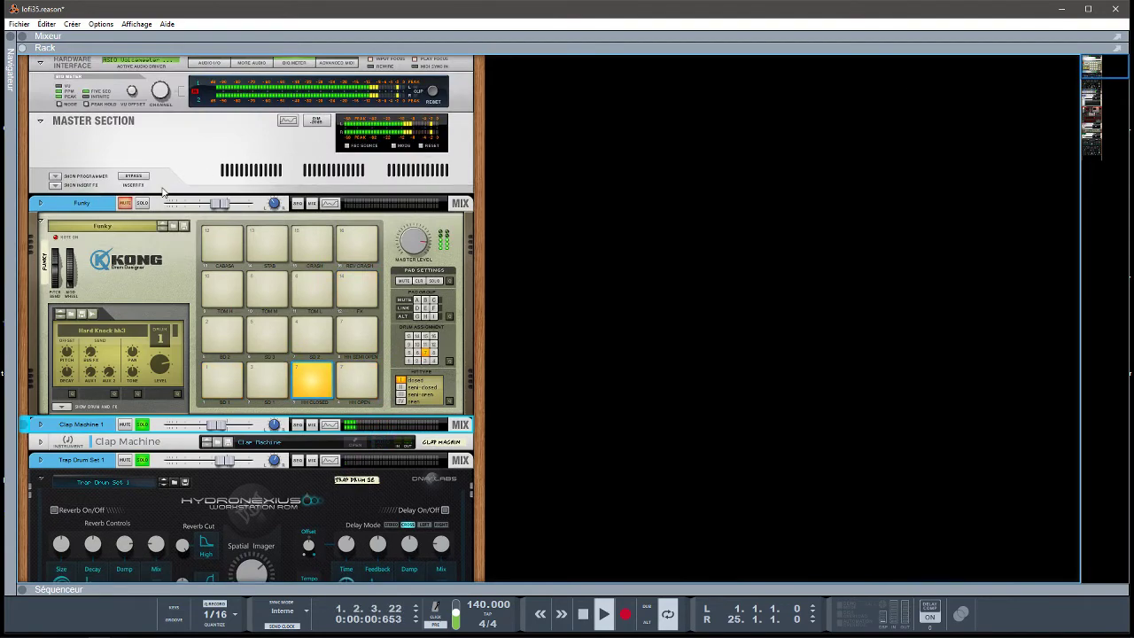
pyautogui.click(141, 203)
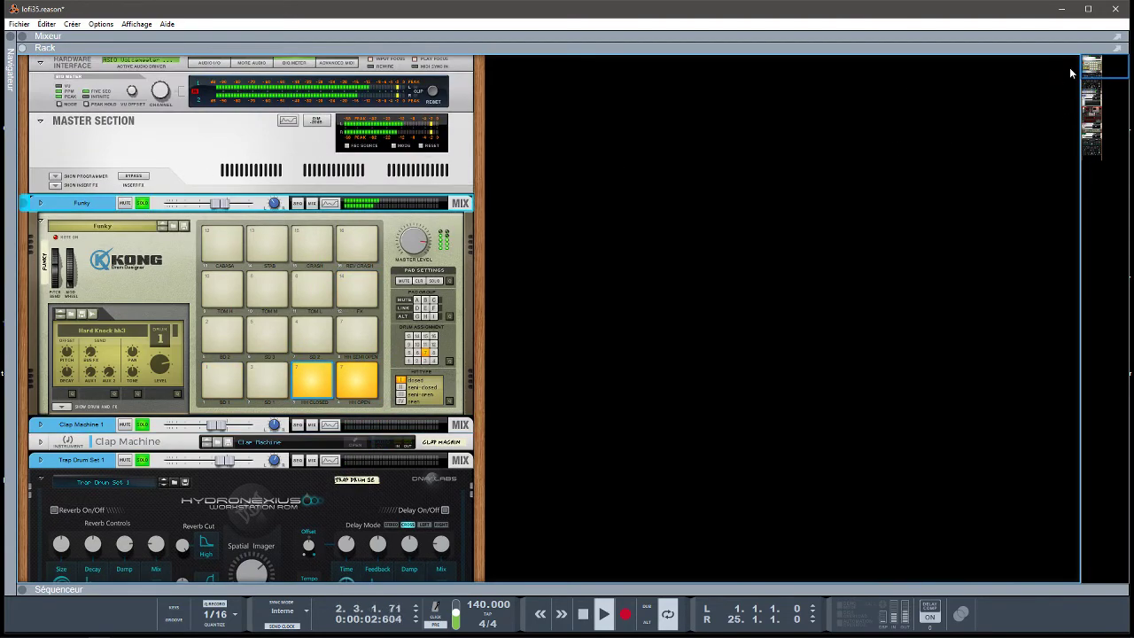
# Step: Solo the Dr Orchestral Drum channel, unfold its Hollywood Combinator to view the internal devices, and hide those devices
pyautogui.scroll(-15, 1070, 67)
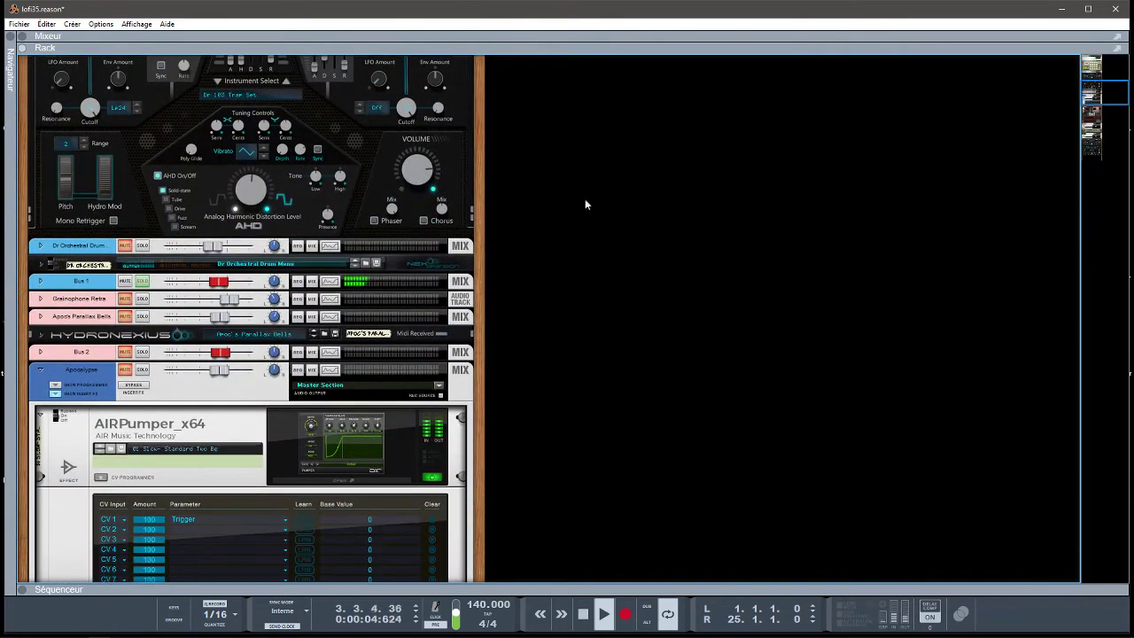
pyautogui.click(142, 246)
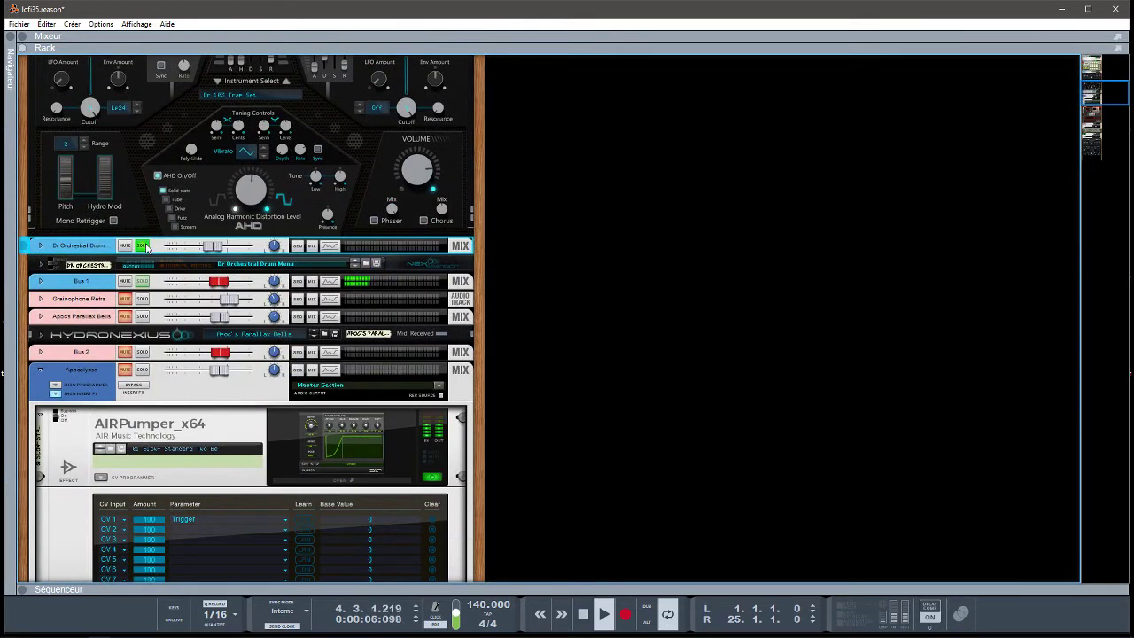
pyautogui.click(41, 264)
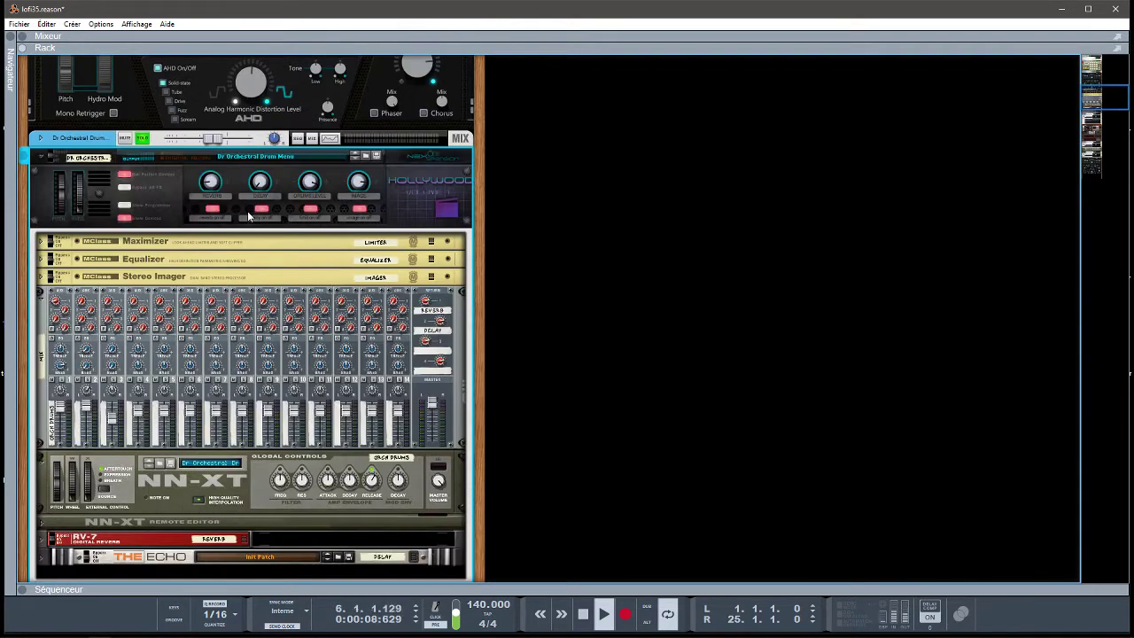
pyautogui.click(124, 218)
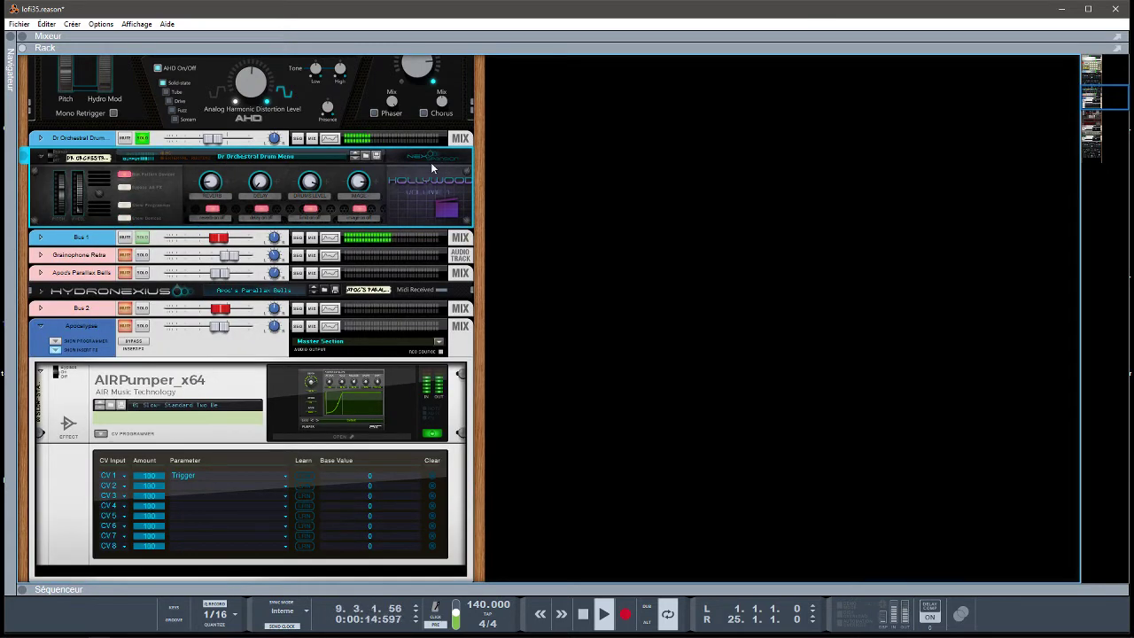
pyautogui.click(126, 222)
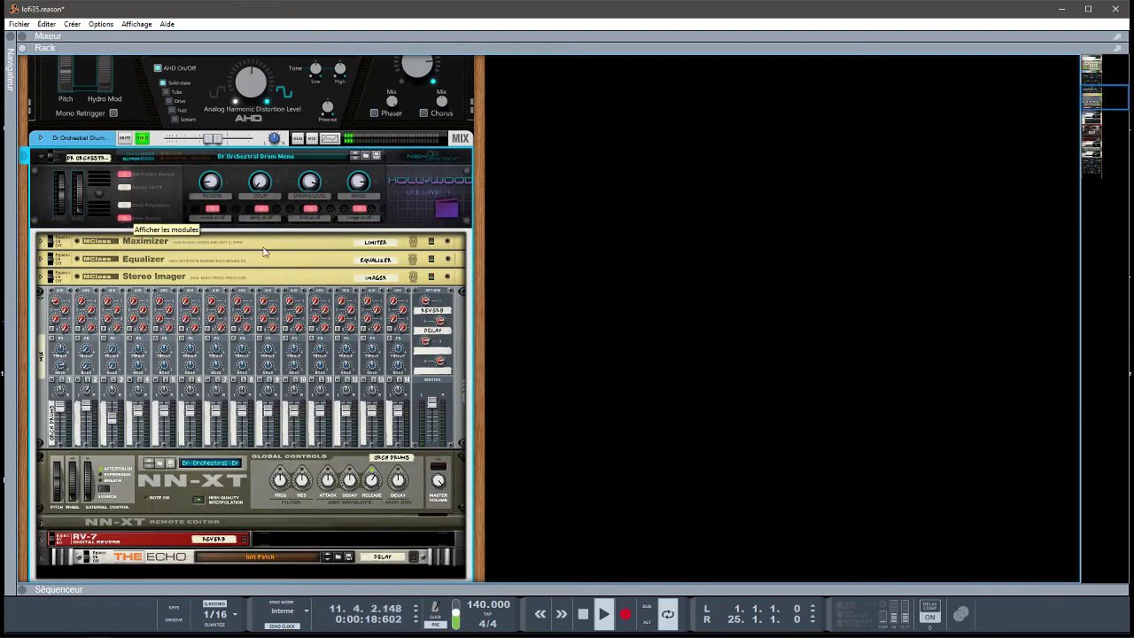
pyautogui.click(126, 218)
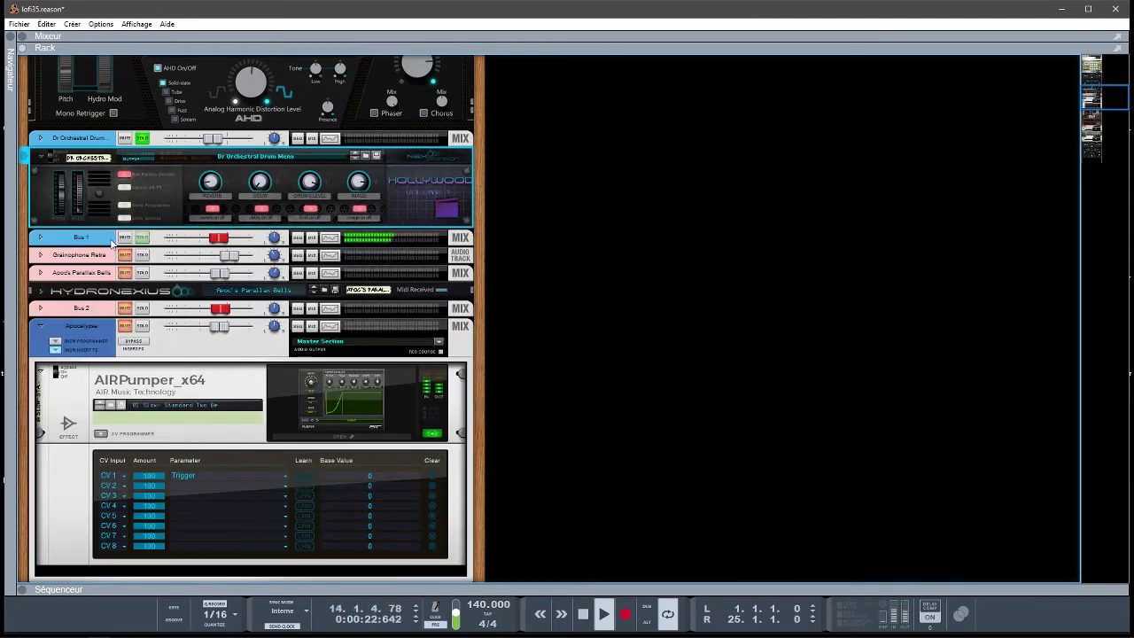
# Step: Solo the drum bus, Bus 1, and expand the mixer above the rack
pyautogui.click(142, 238)
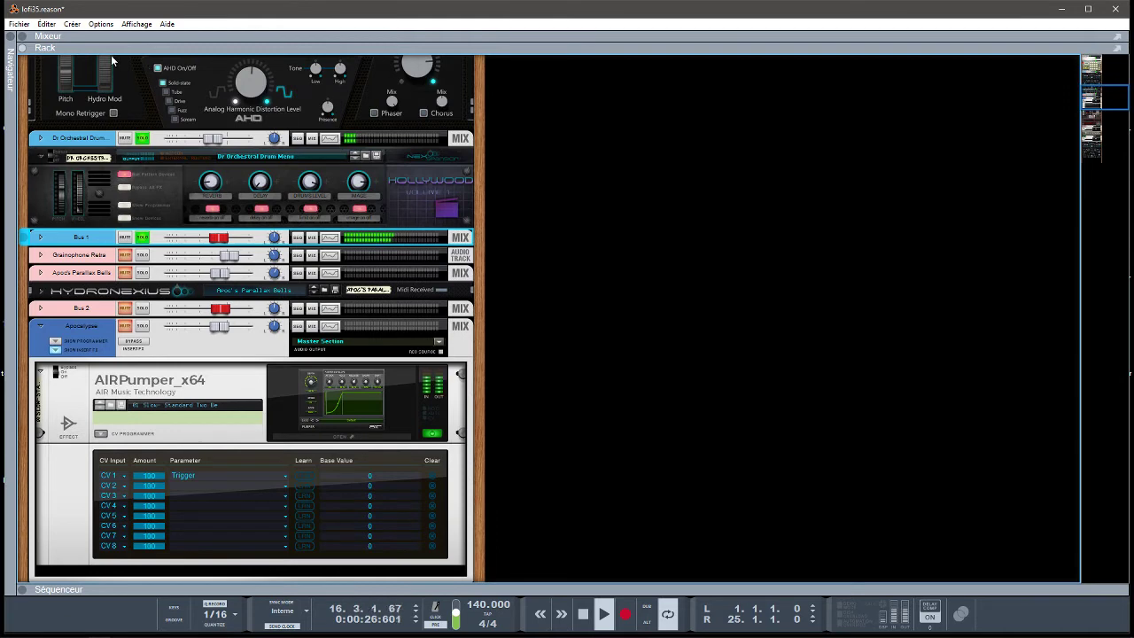
pyautogui.click(24, 39)
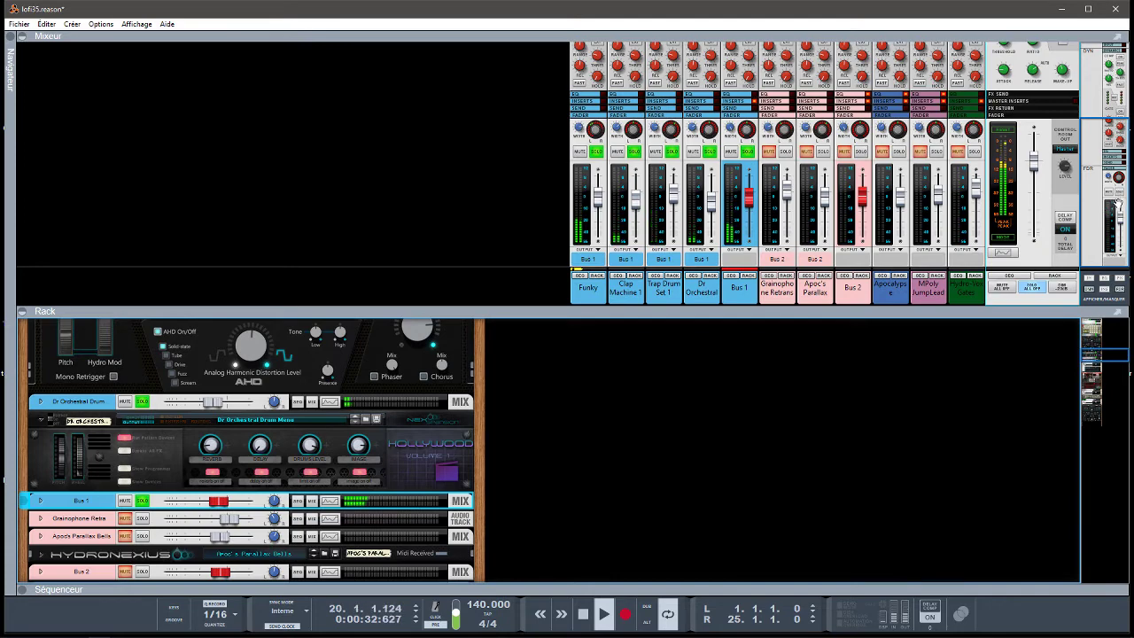
# Step: Add Grainophone Retrans and Apoc's Parallax Bells to the solo, and unfold the bells' channel and Hydronexius
pyautogui.scroll(-4, 433, 393)
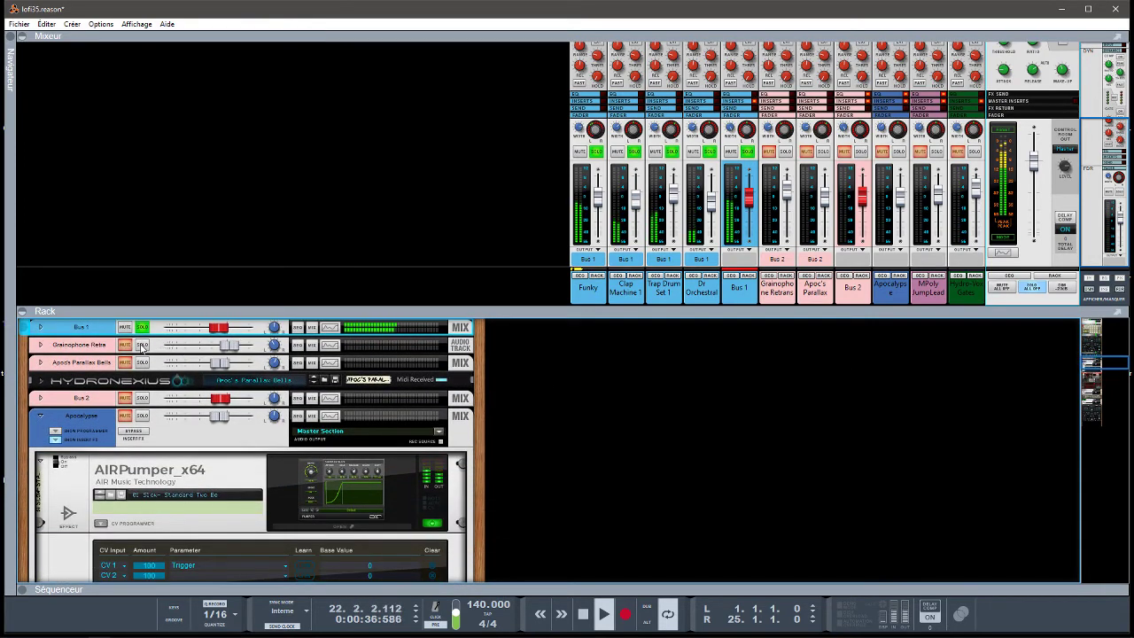
pyautogui.click(142, 345)
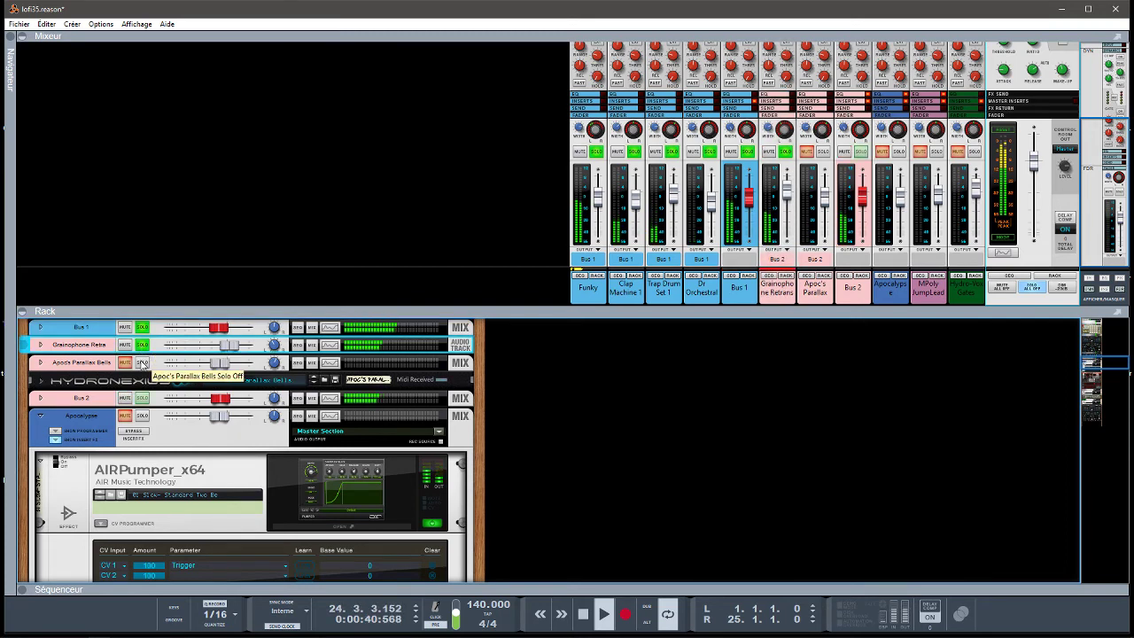
pyautogui.click(142, 363)
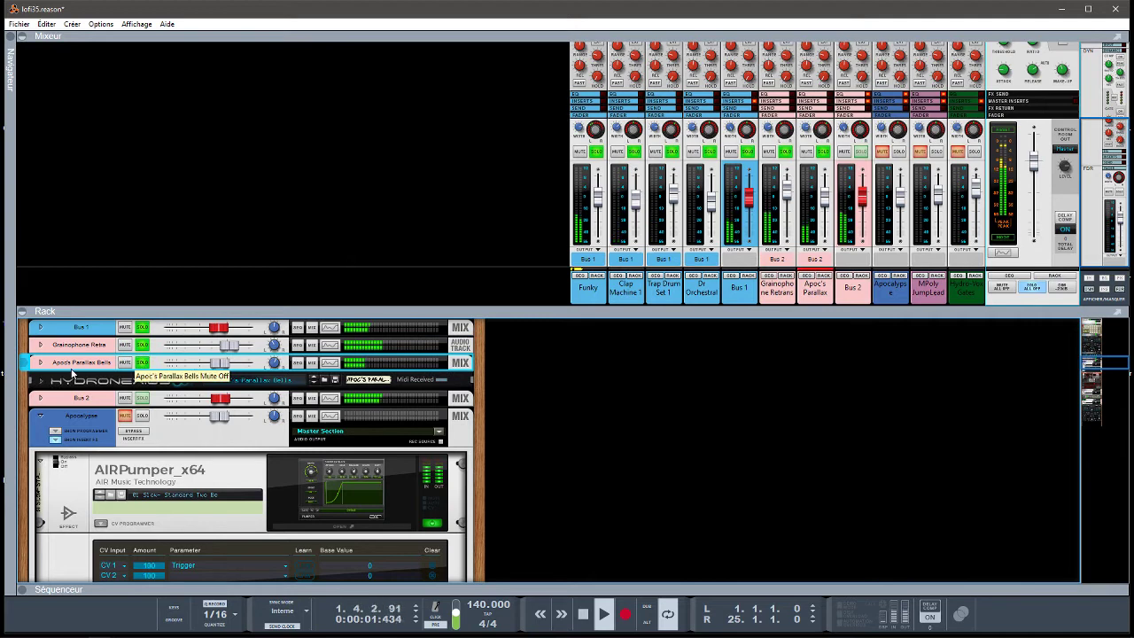
pyautogui.click(39, 362)
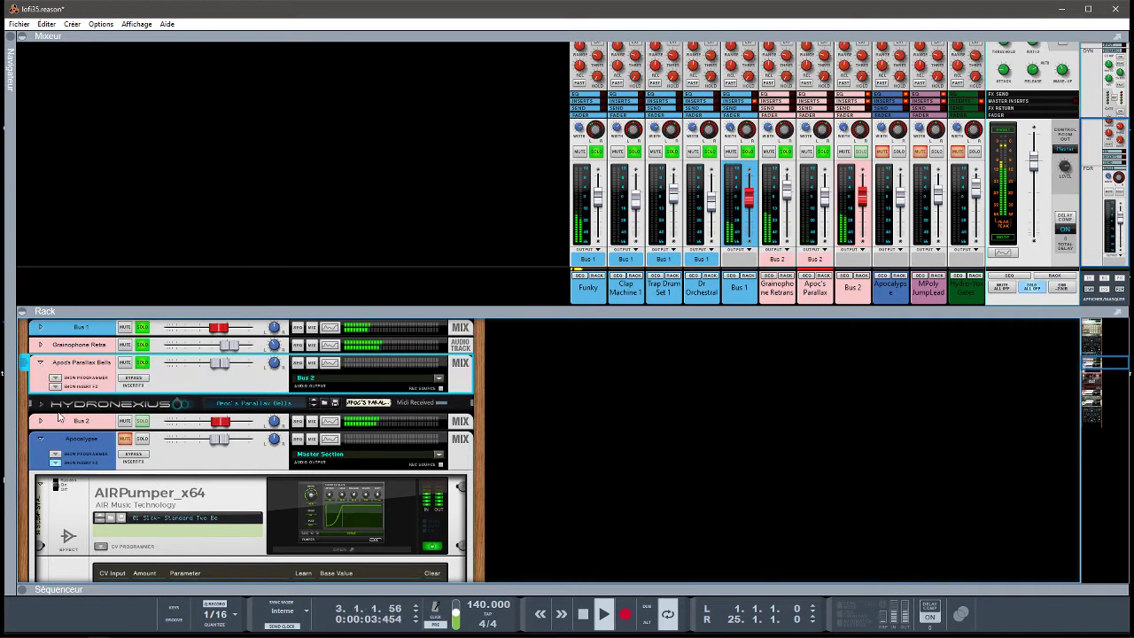
pyautogui.click(41, 404)
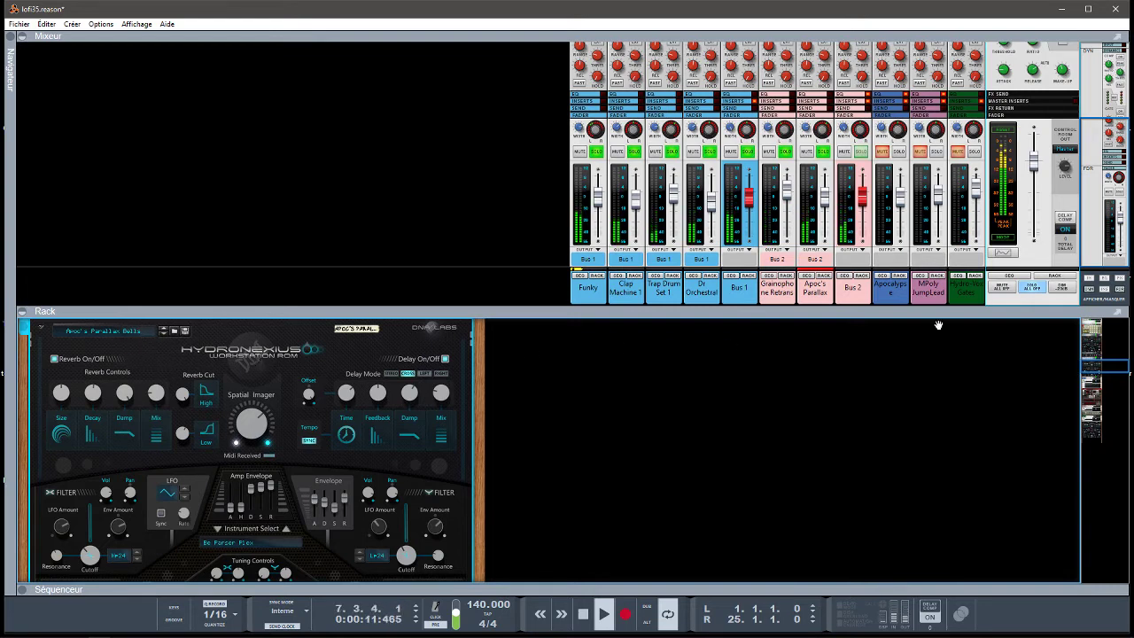
# Step: Add the Apocalypse and MPoly JumpLead channels to the solo
pyautogui.moveTo(1095, 371); pyautogui.dragTo(1098, 383)
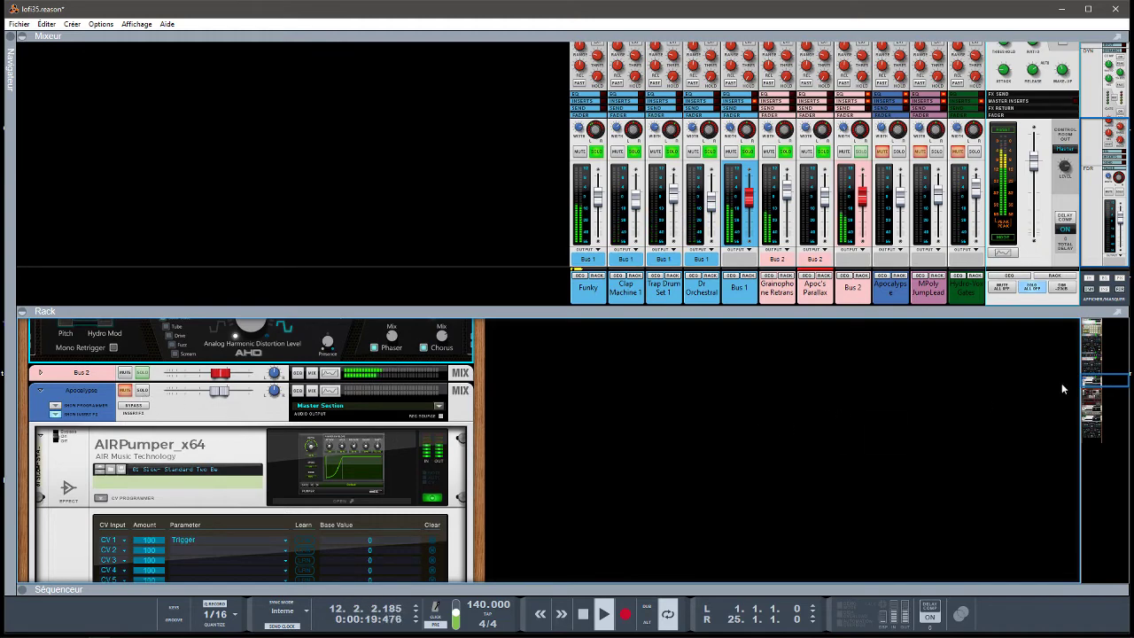
pyautogui.moveTo(1086, 379)
pyautogui.mouseDown()
pyautogui.moveTo(1090, 393)
pyautogui.moveTo(1079, 377)
pyautogui.mouseUp()
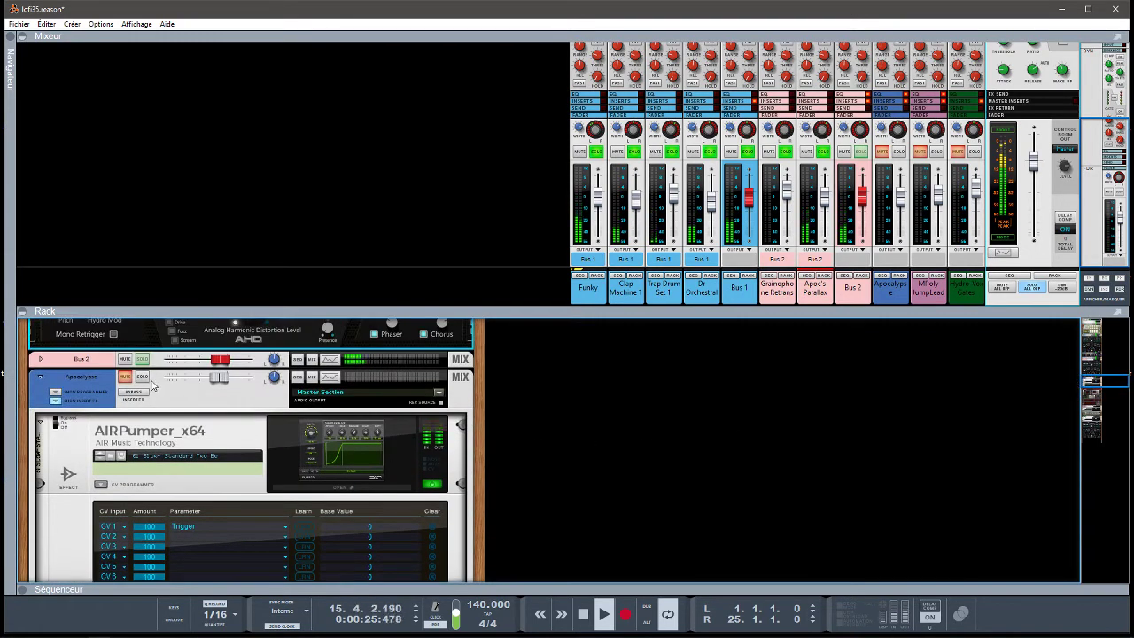
pyautogui.click(154, 385)
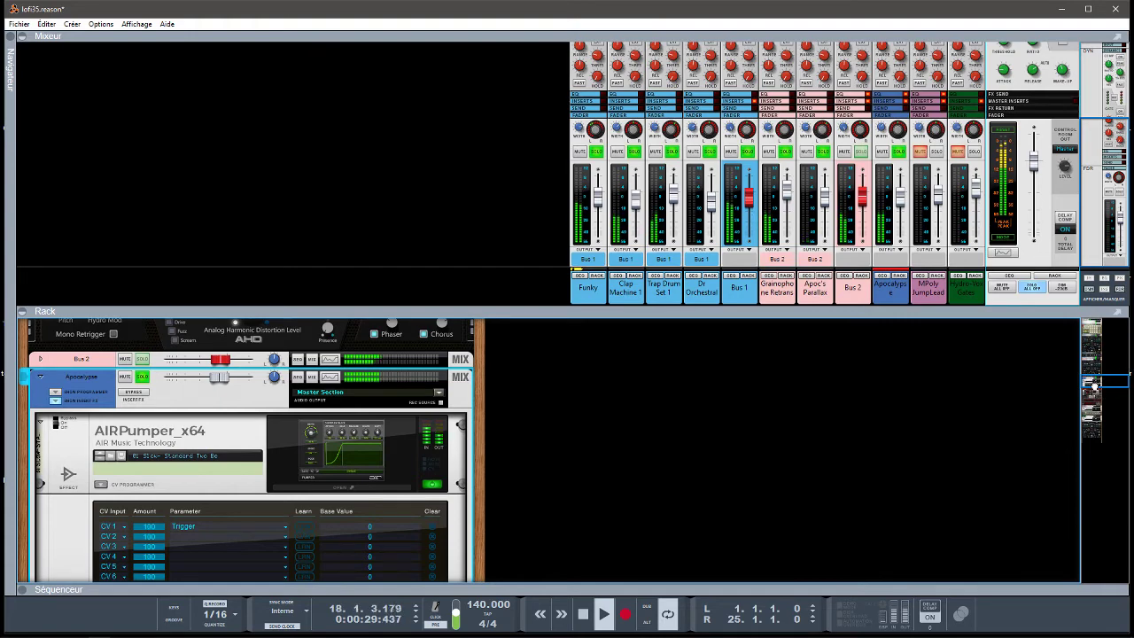
pyautogui.moveTo(1094, 387); pyautogui.dragTo(1098, 411)
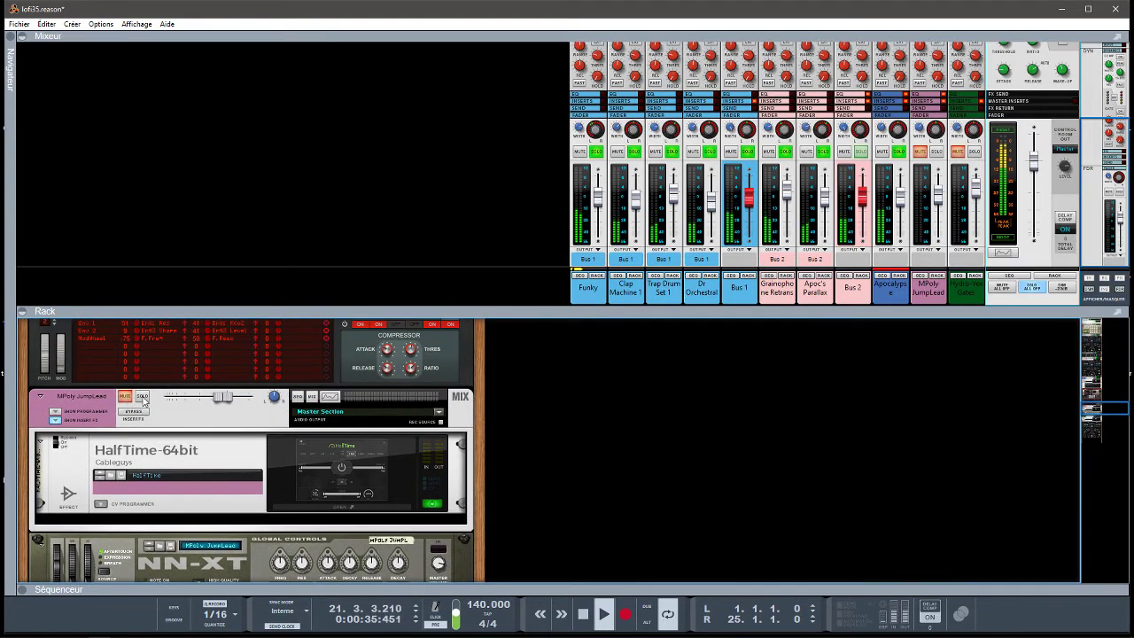
pyautogui.click(143, 398)
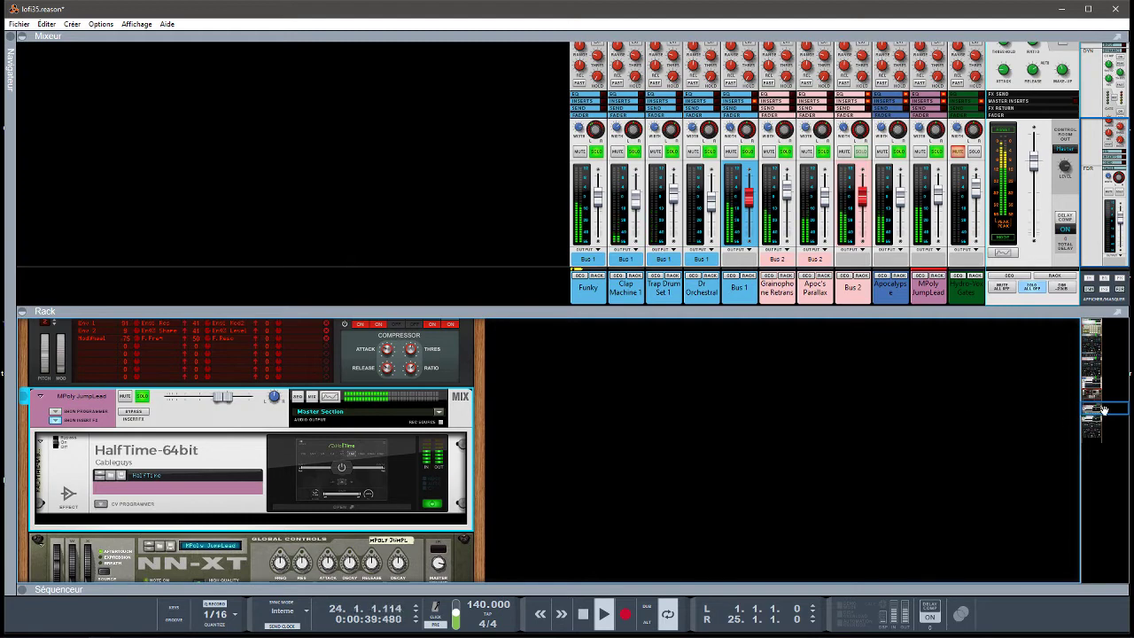
# Step: Solo the Hydro-Vox Gates channel and show its Hydronexius at the end of the rack
pyautogui.moveTo(1103, 409); pyautogui.dragTo(1104, 419)
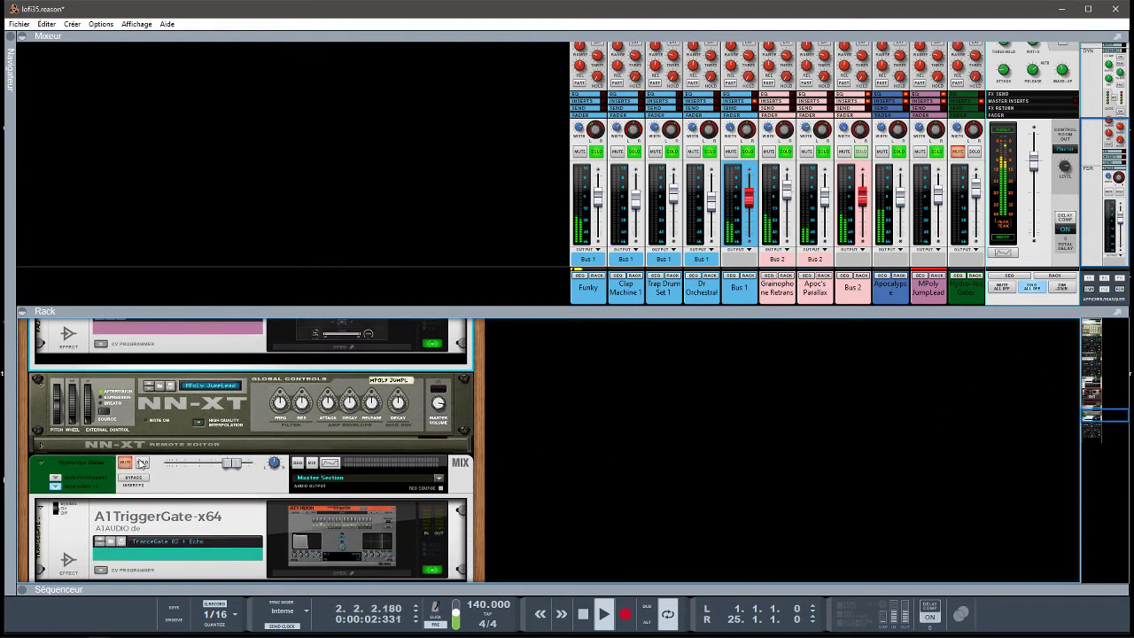
pyautogui.click(141, 463)
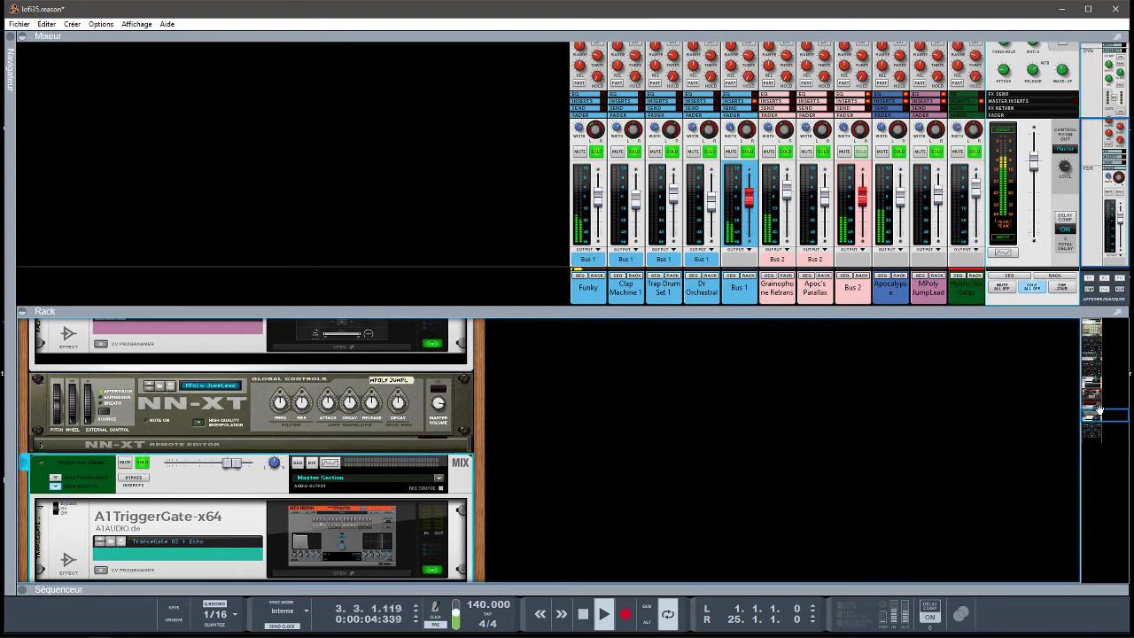
pyautogui.moveTo(1099, 416); pyautogui.dragTo(1109, 436)
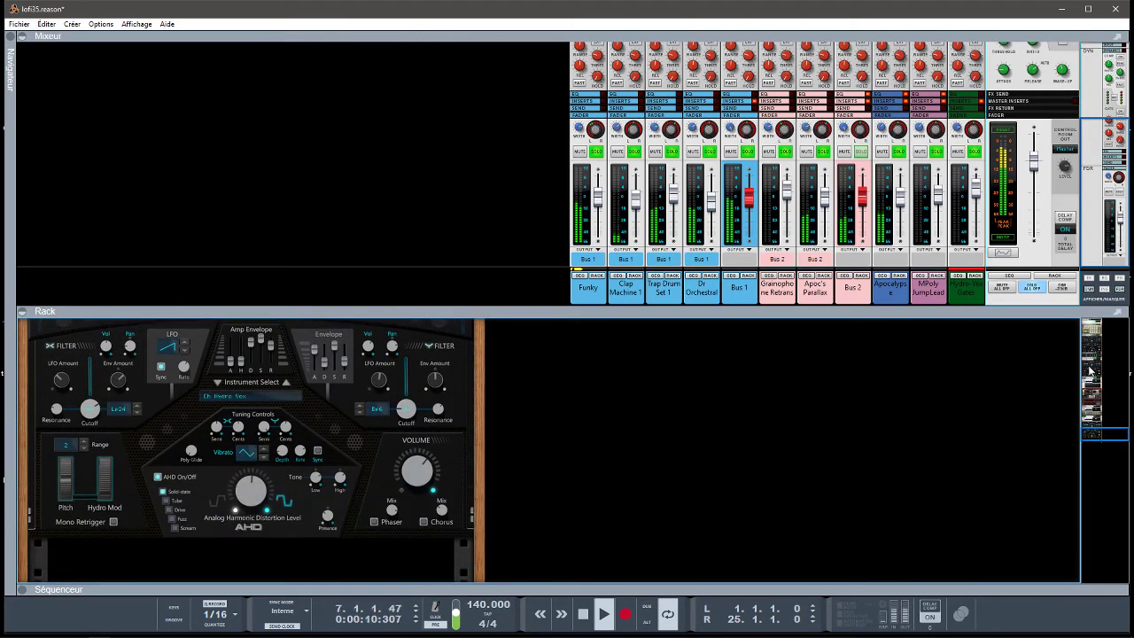
# Step: Turn off every channel's solo, collapse the rack, and show the full arrangement in the sequencer below the mixer
pyautogui.click(25, 40)
pyautogui.click(25, 49)
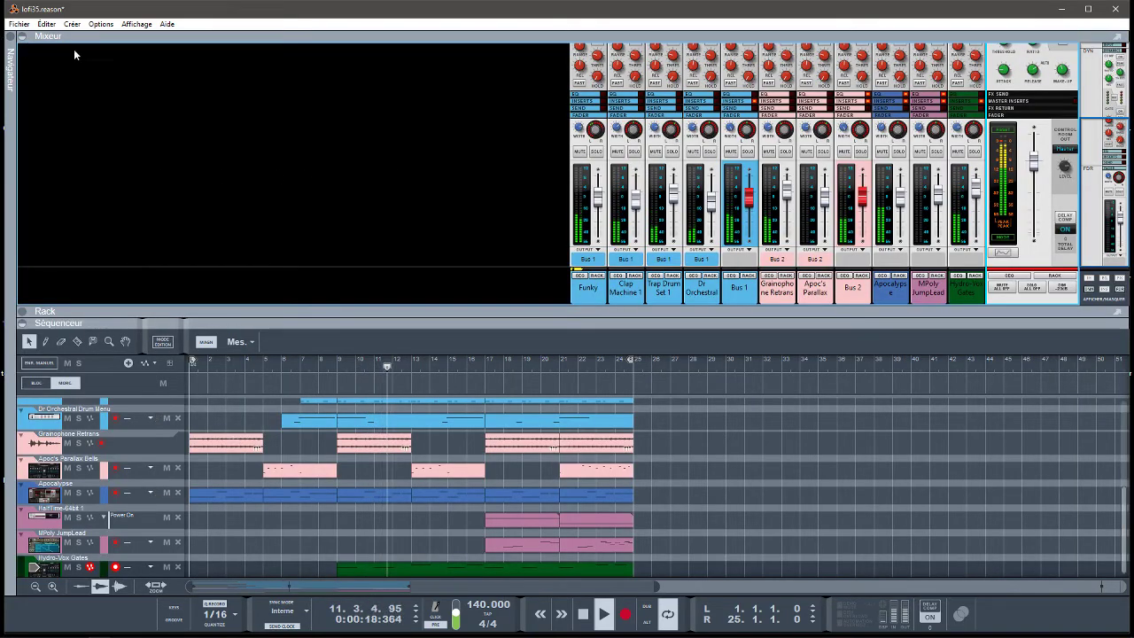
# Step: Fill the window with the sequencer and solo Trap Drum Set 1, Dr Orchestral Drum Menu, Apoc's Parallax Bells and Apocalypse
pyautogui.click(36, 38)
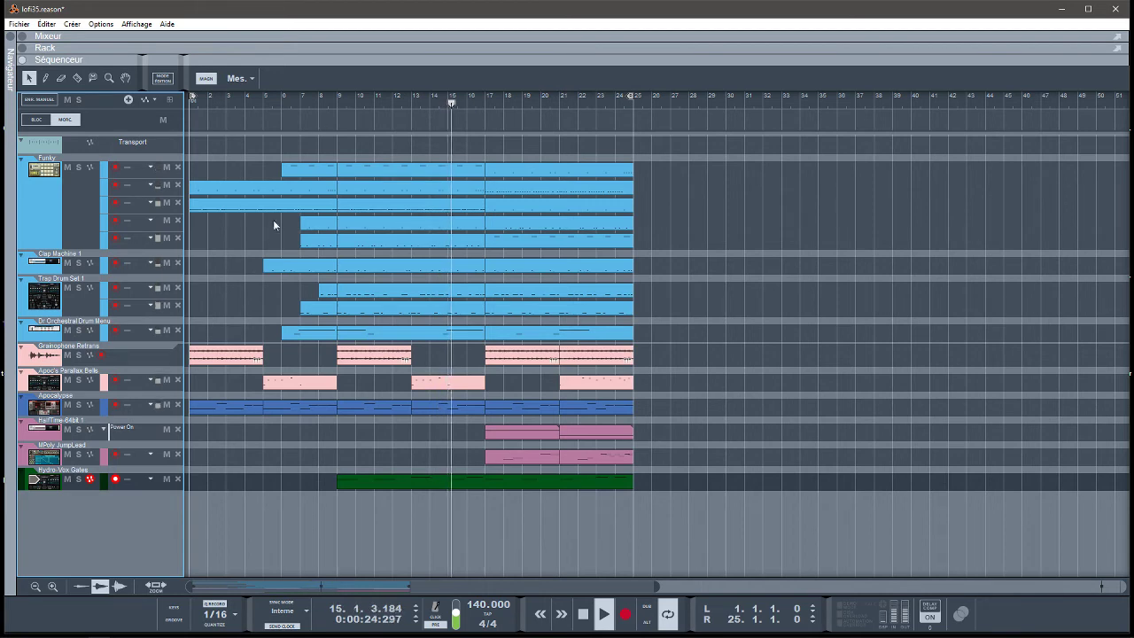
pyautogui.click(78, 288)
pyautogui.click(78, 288)
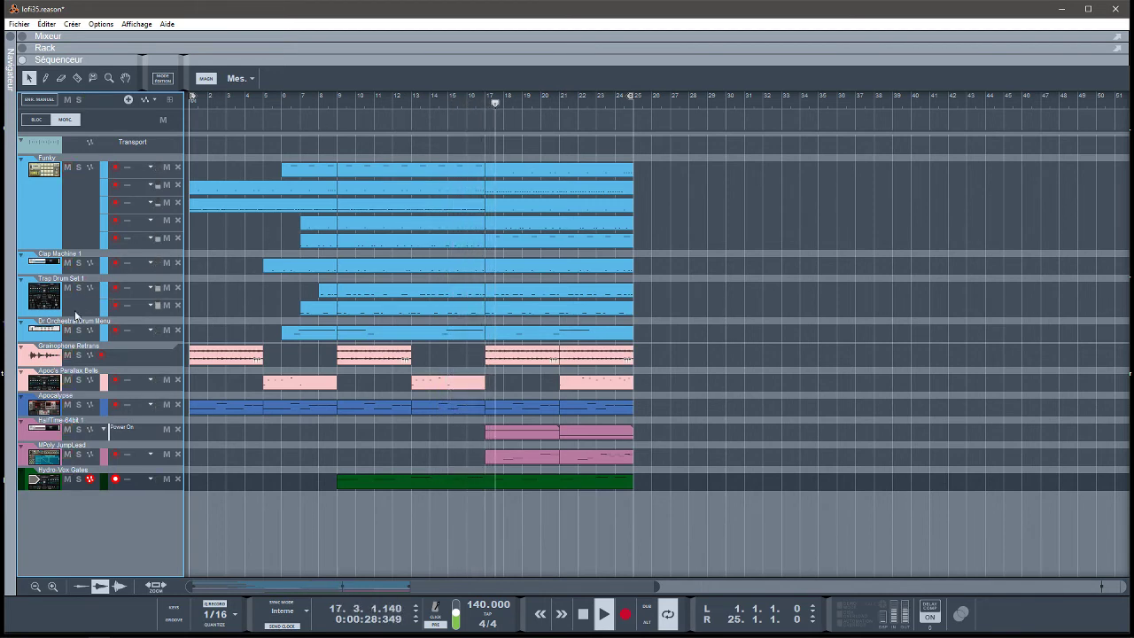
pyautogui.click(78, 329)
pyautogui.click(78, 288)
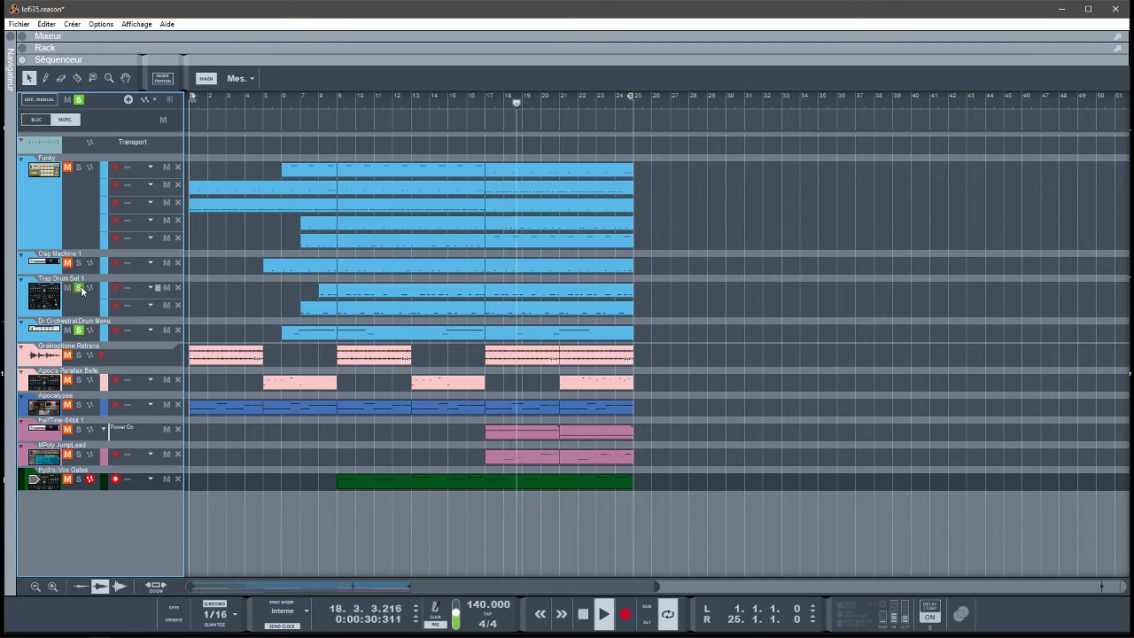
pyautogui.click(78, 379)
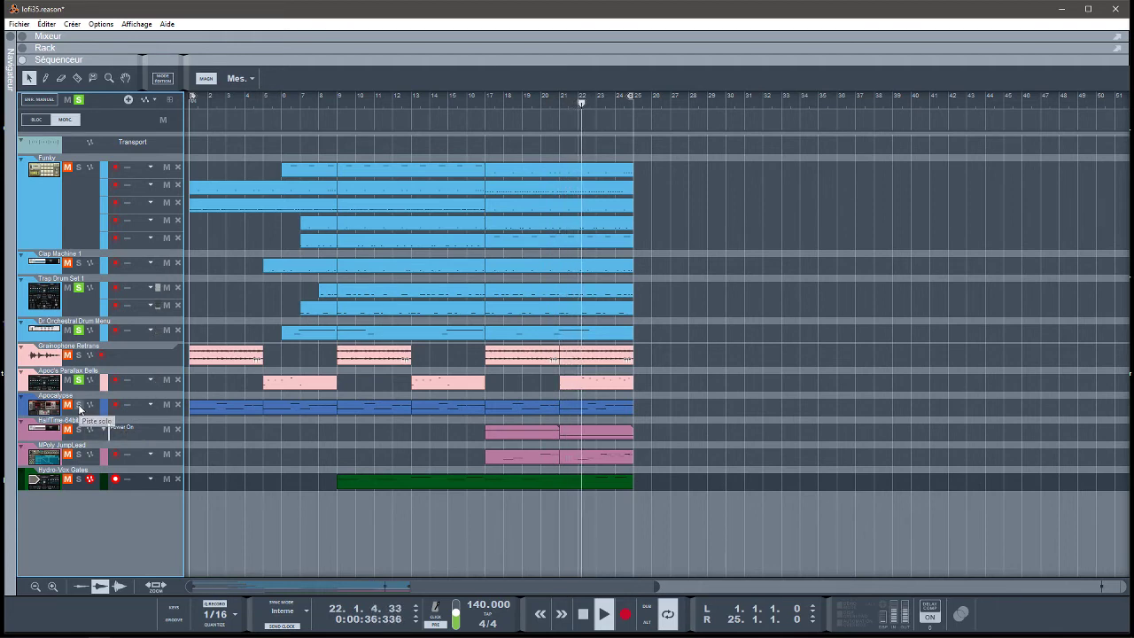
pyautogui.click(79, 405)
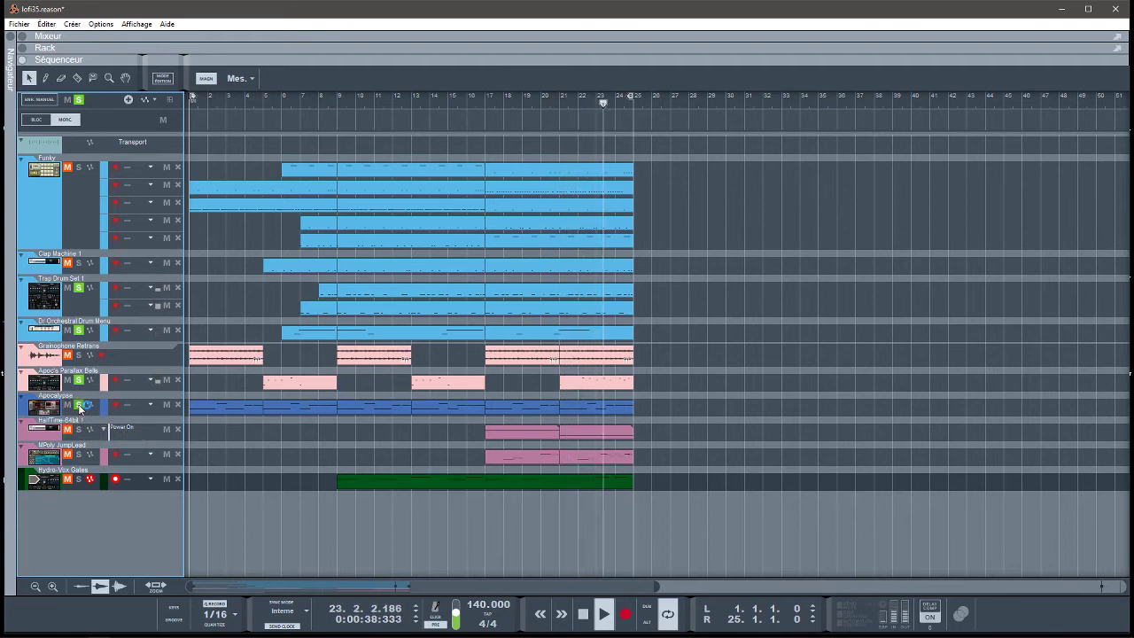
# Step: Clear all solos, solo the Grainophone Retrans track and play it from around bar 2
pyautogui.click(79, 99)
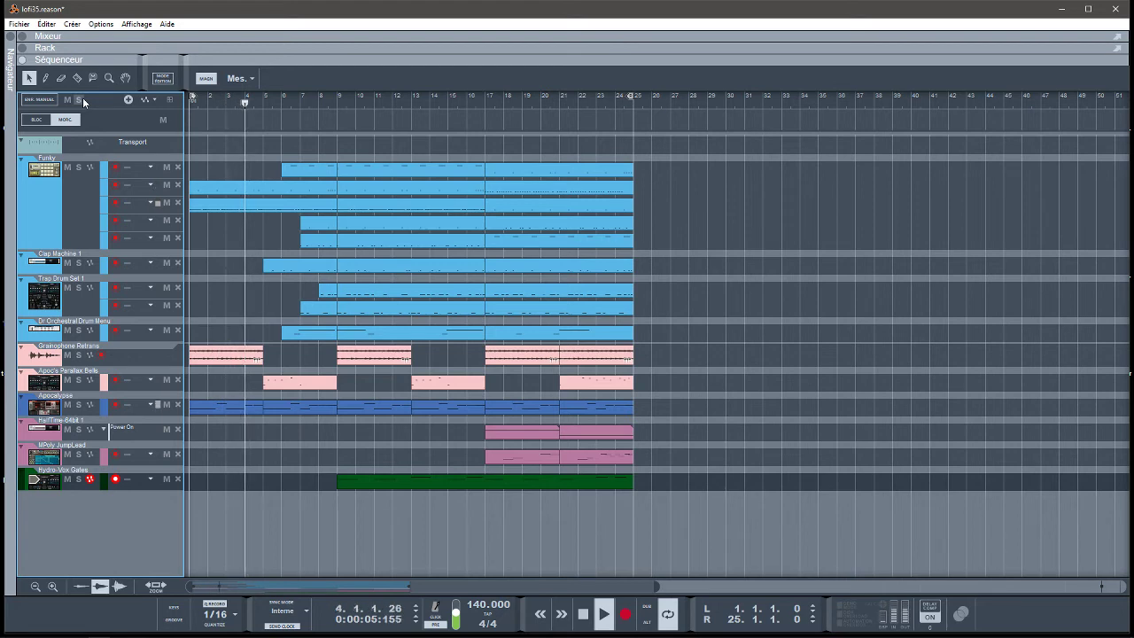
pyautogui.click(78, 354)
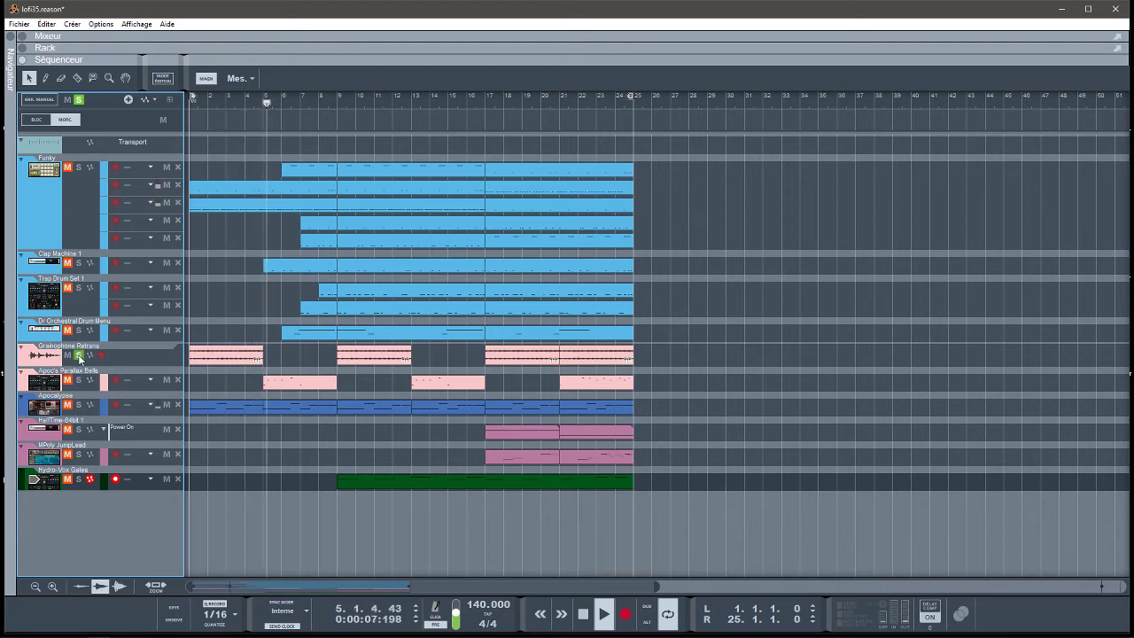
pyautogui.click(206, 101)
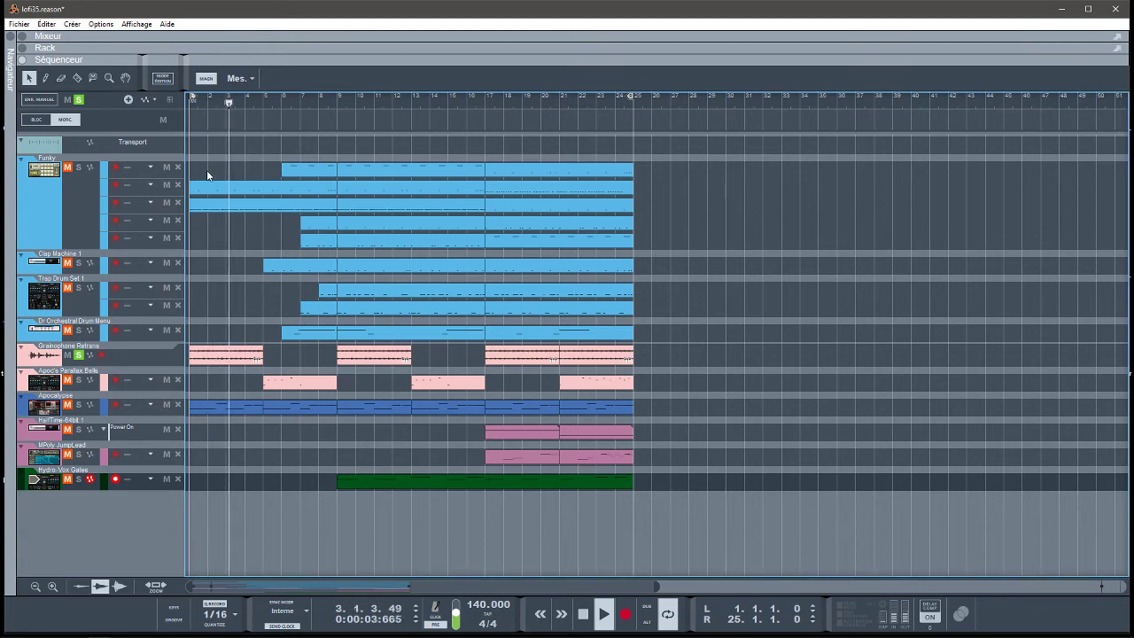
# Step: Expand Modules Reason under the browser's Instruments and turn off the Grainophone Retrans solo
pyautogui.click(12, 46)
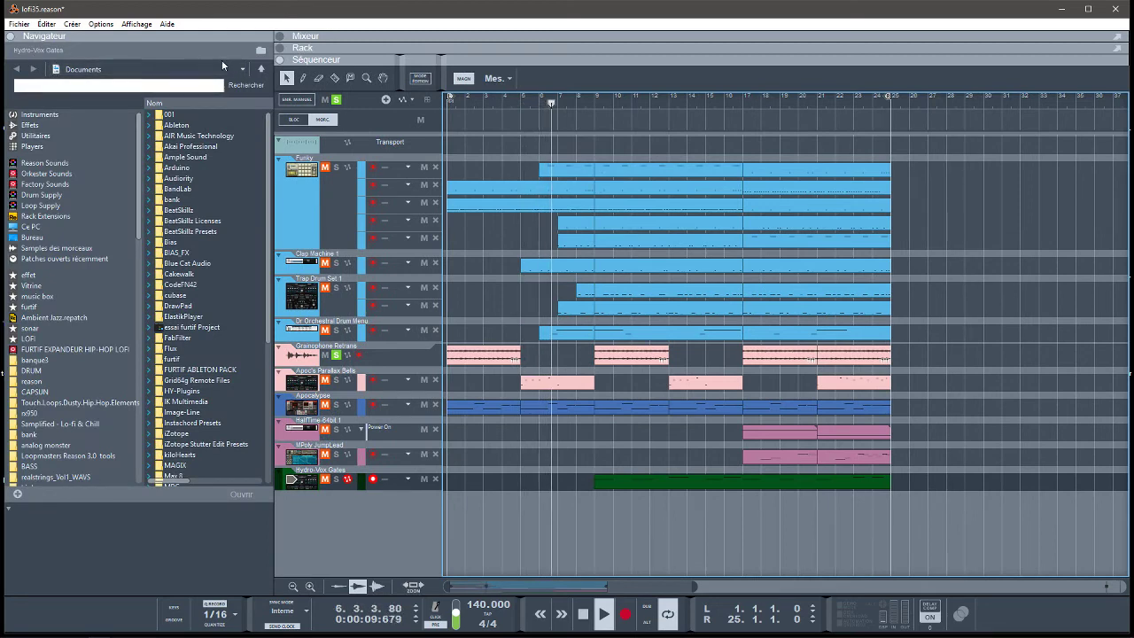
pyautogui.click(124, 114)
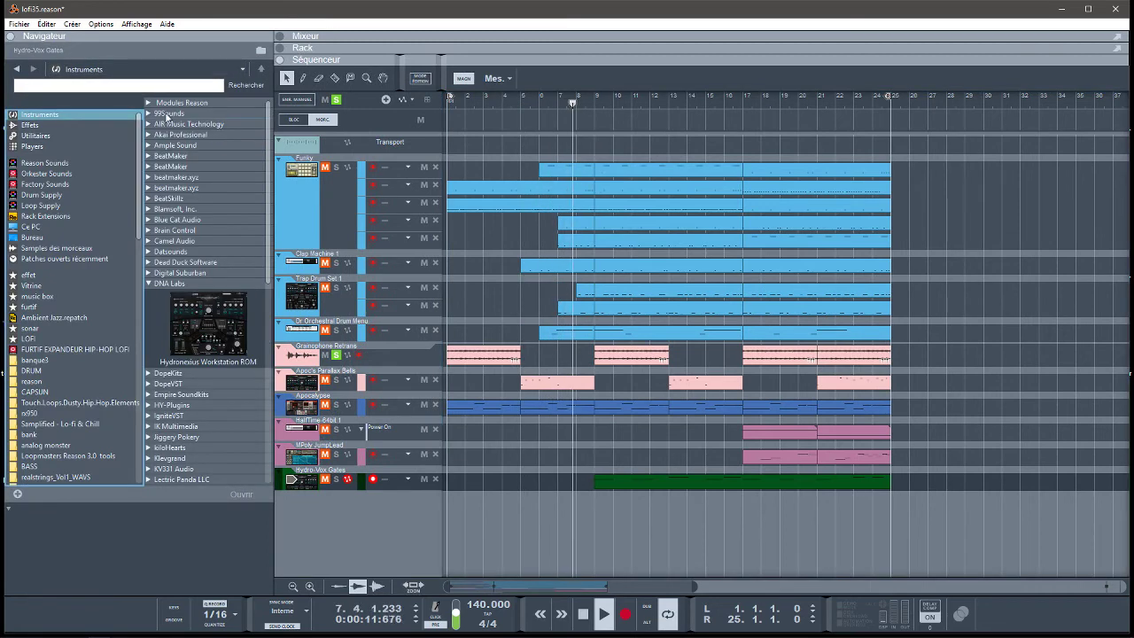
pyautogui.click(148, 103)
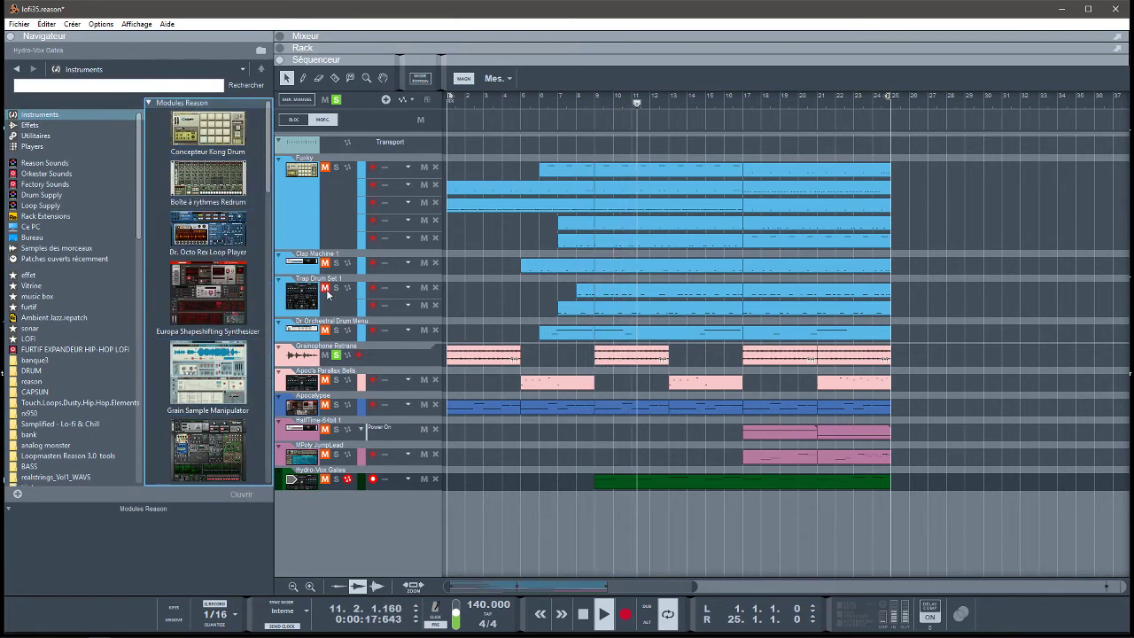
pyautogui.click(336, 355)
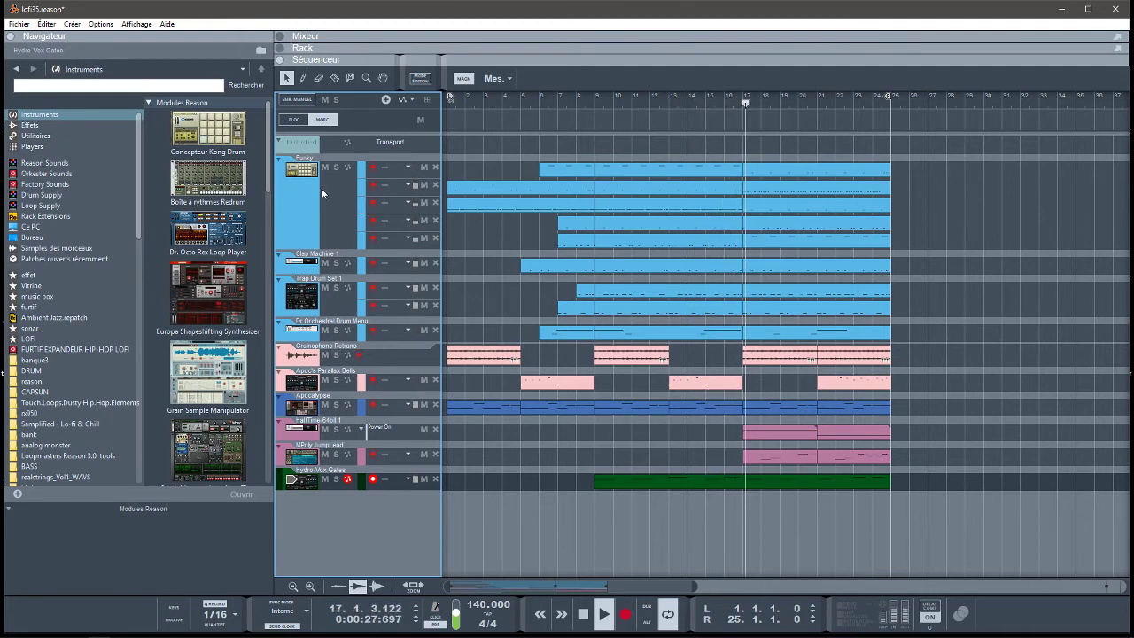
# Step: Show the AIRPumper_x64 insert on the Apocalypse channel and open its plugin window beside the rack
pyautogui.click(279, 48)
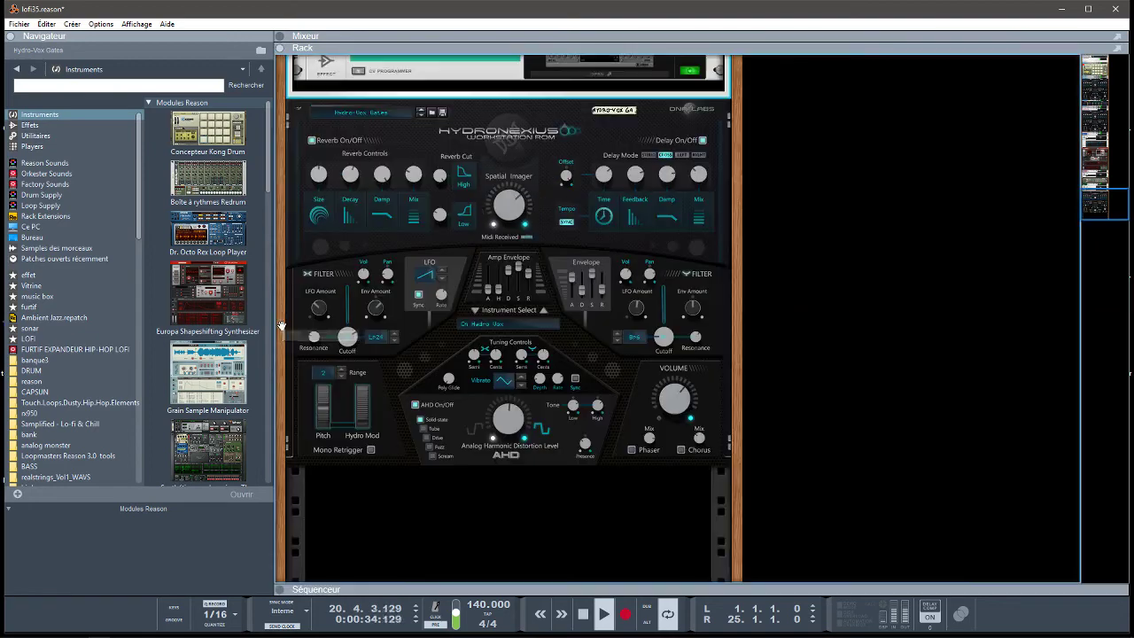
pyautogui.click(346, 321)
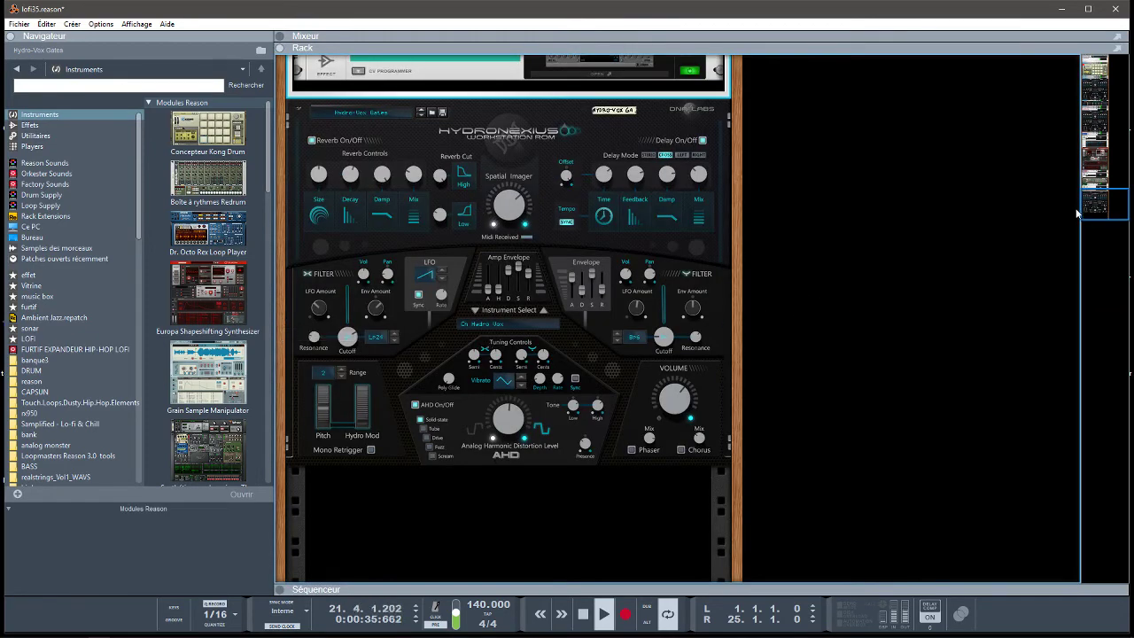
pyautogui.moveTo(1105, 209); pyautogui.dragTo(1093, 145)
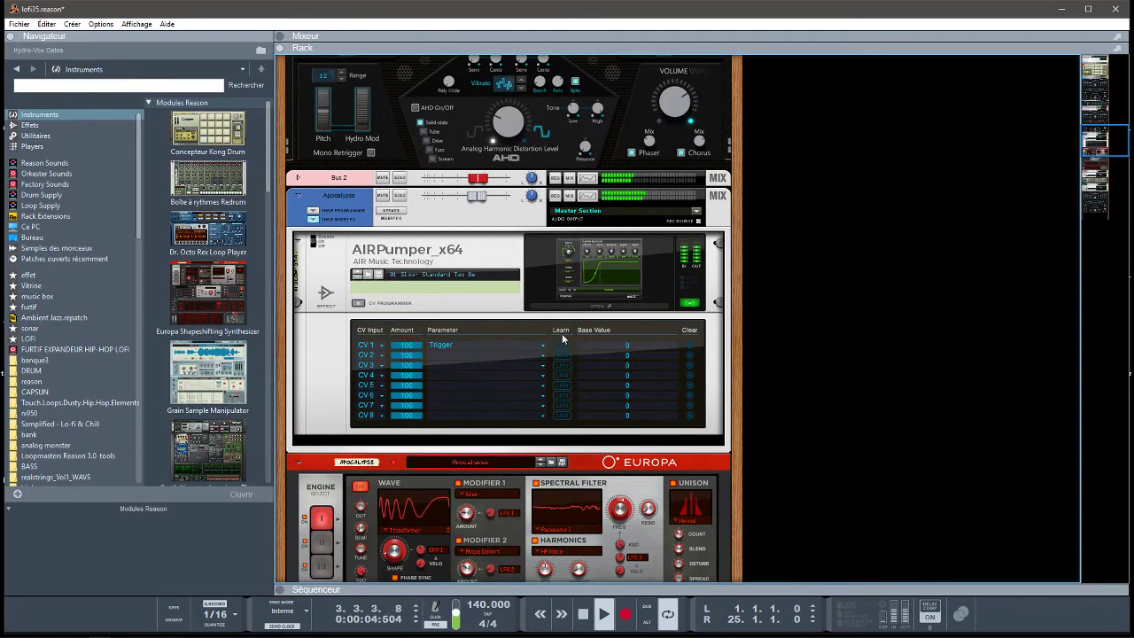
pyautogui.click(585, 306)
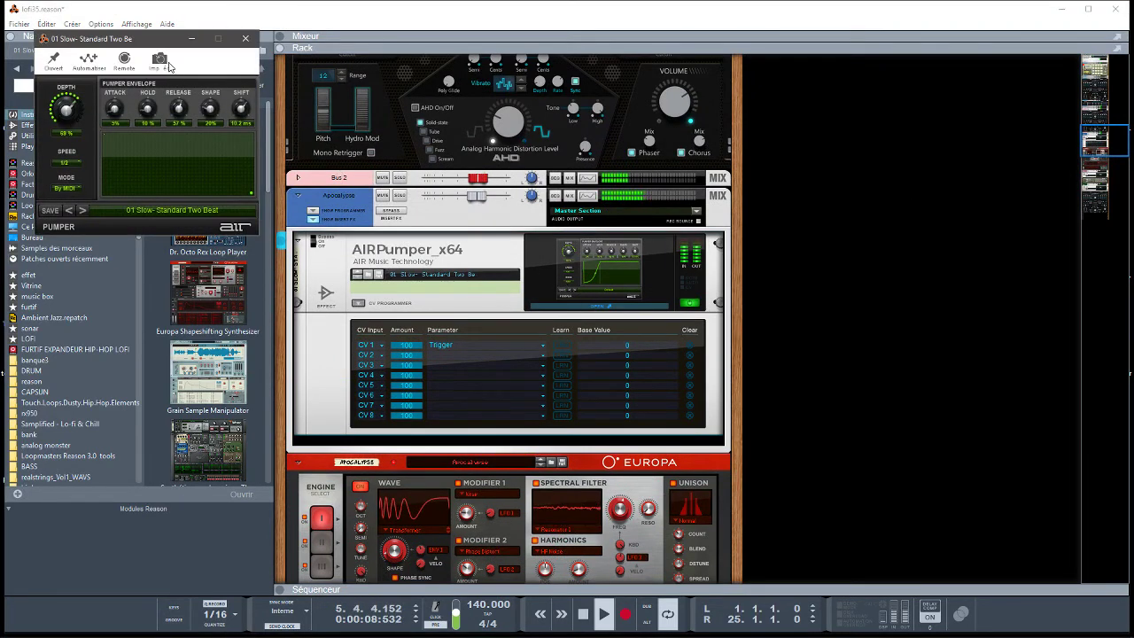
pyautogui.moveTo(156, 42); pyautogui.dragTo(877, 105)
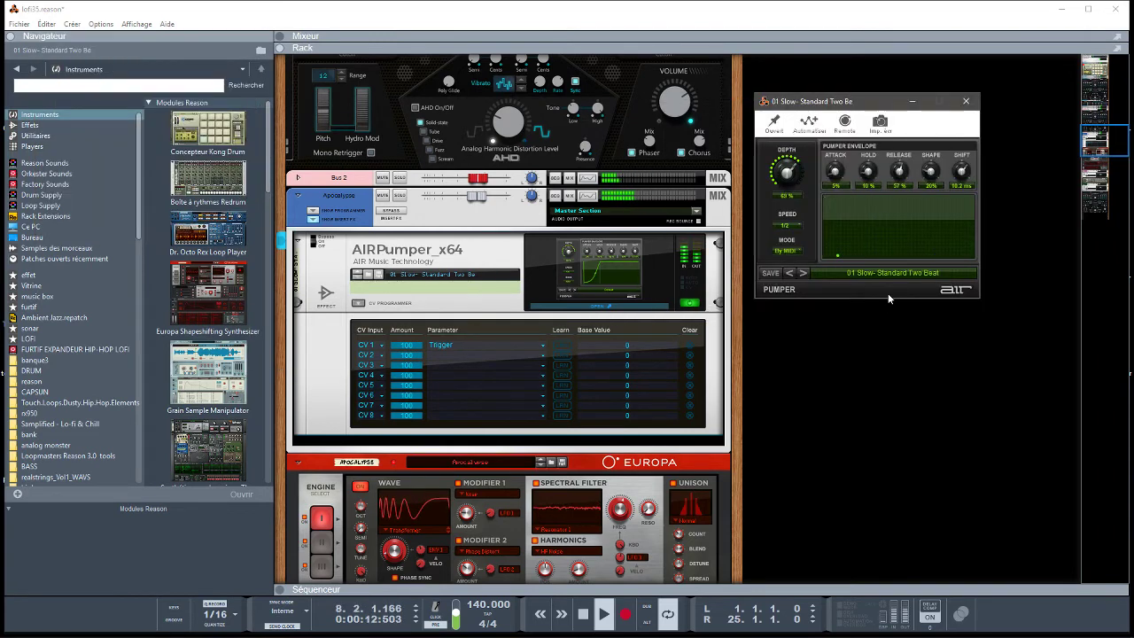
# Step: Load the 02 Slow- Two Beat Pump preset in Pumper and set hold to 0% and release to 50%
pyautogui.click(860, 275)
pyautogui.click(855, 294)
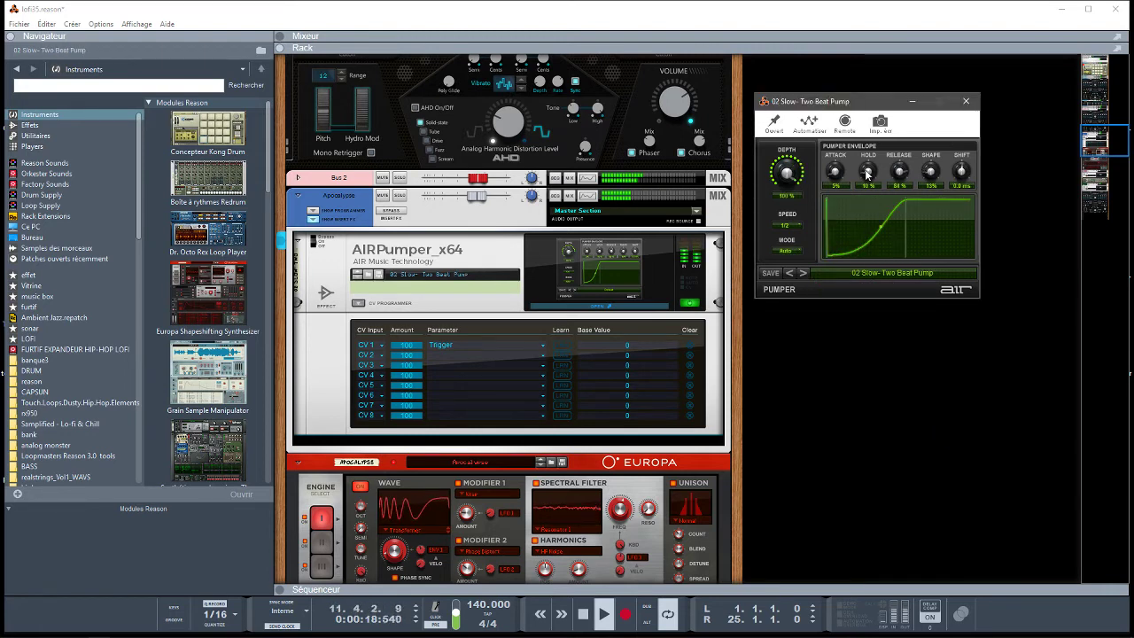
pyautogui.moveTo(841, 176); pyautogui.dragTo(895, 212)
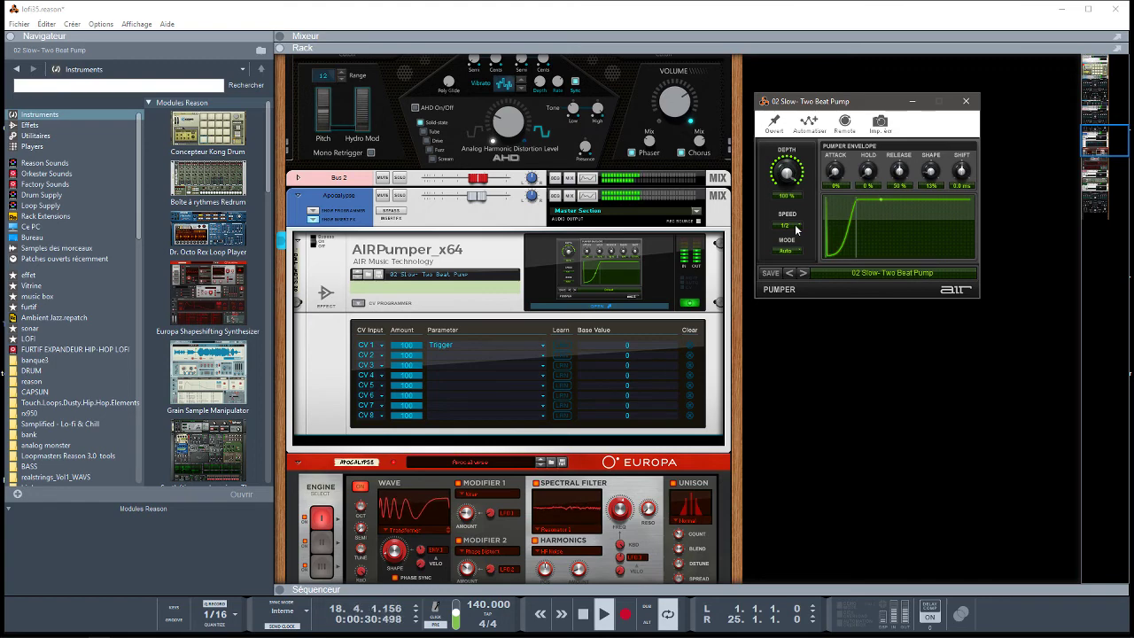
# Step: Delete the AIRPumper_x64 effect from the Apocalypse channel's inserts
pyautogui.click(363, 261)
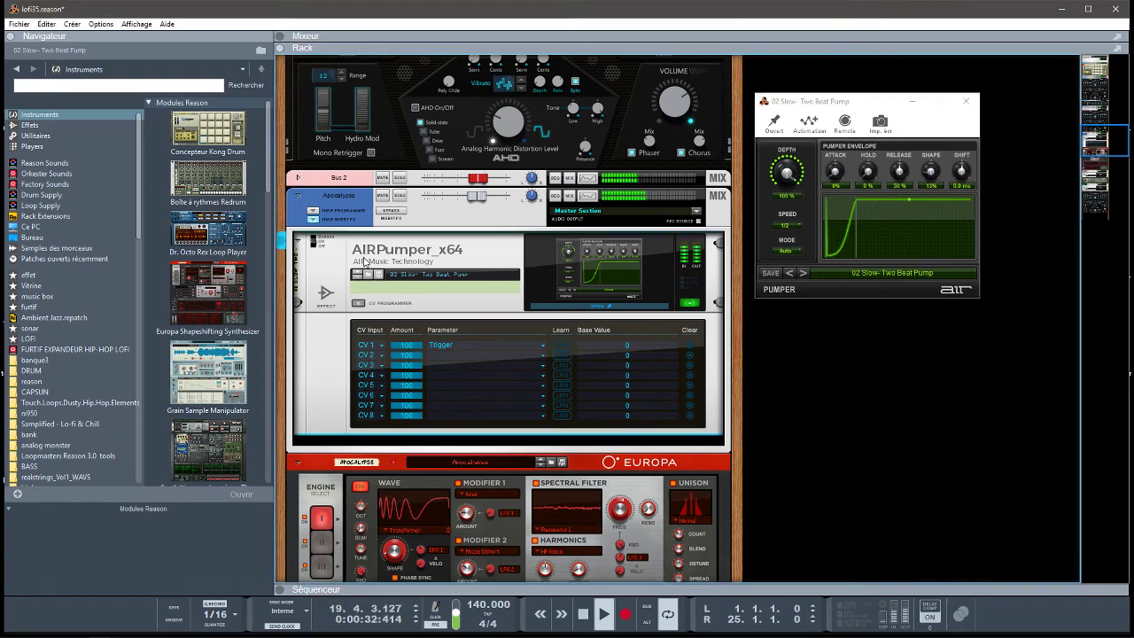
pyautogui.press('Delete')
pyautogui.press('Return')
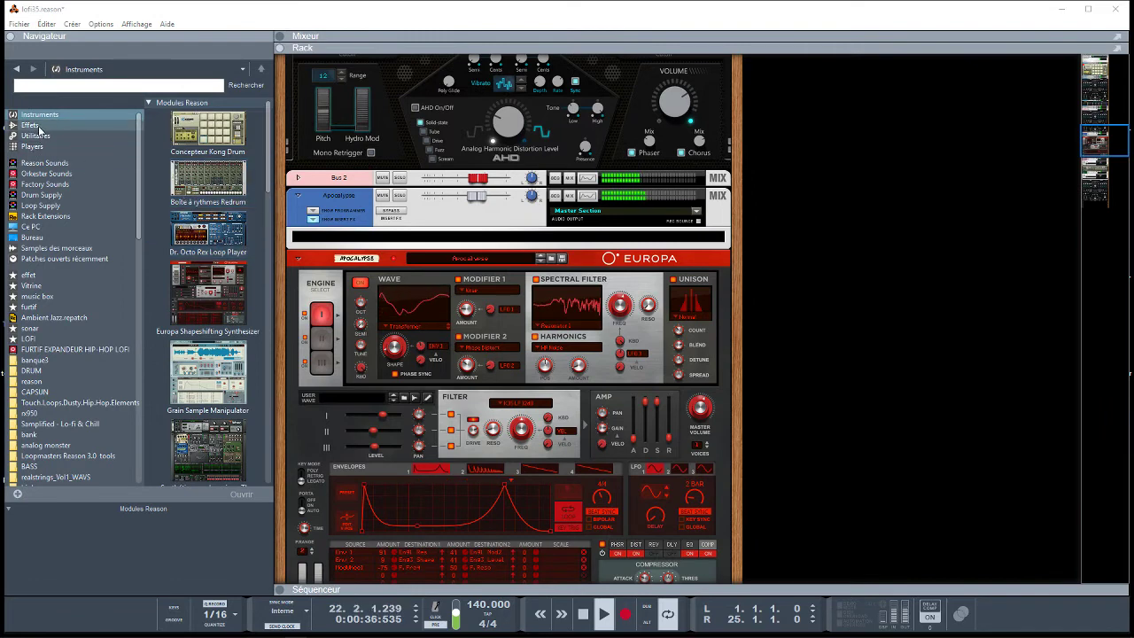
# Step: Find Soundspot's Renegade among the effects and insert it in the Apocalypse channel
pyautogui.press('Down')
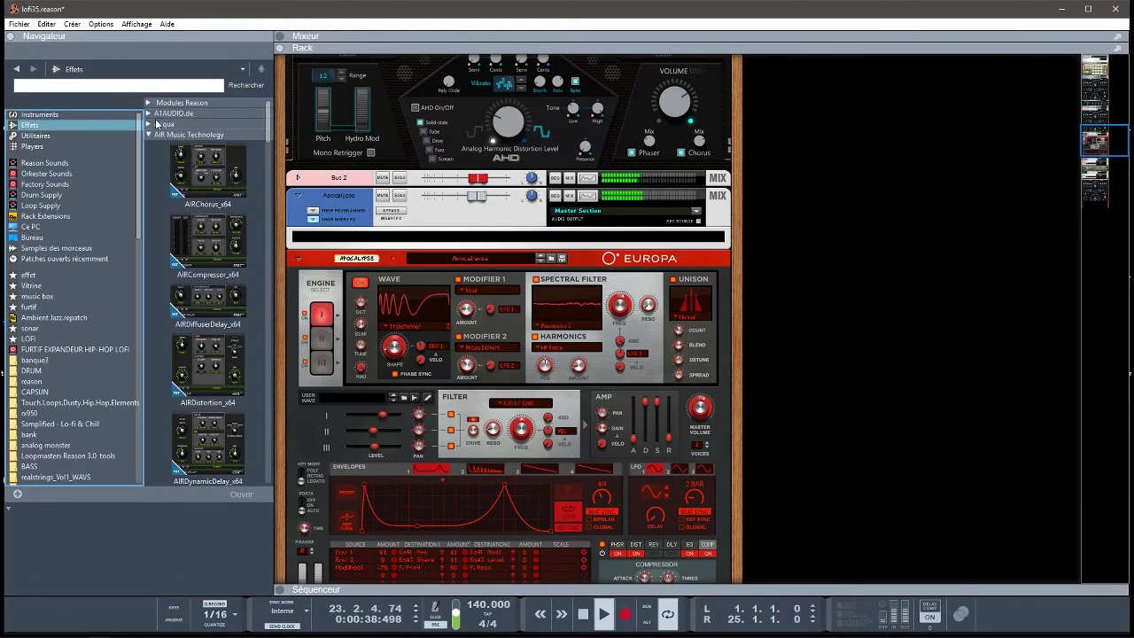
pyautogui.click(148, 135)
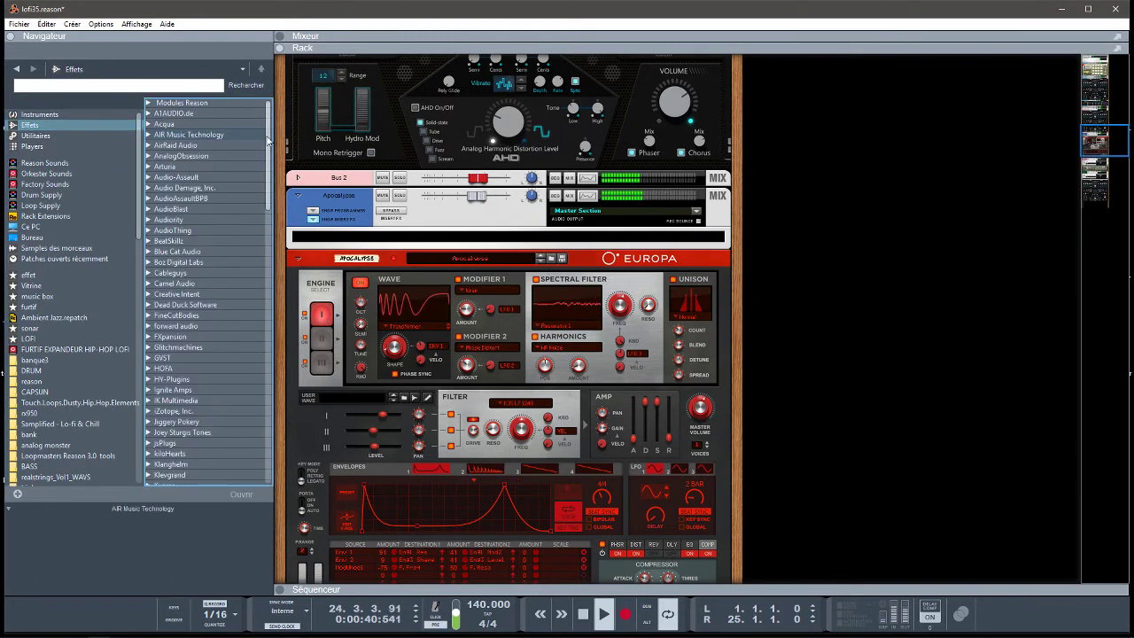
pyautogui.moveTo(269, 141); pyautogui.dragTo(310, 399)
pyautogui.click(209, 381)
pyautogui.moveTo(208, 381); pyautogui.dragTo(422, 236)
# Step: Set Renegade's sidechain rate to 1/4 and play the song with its window placed beside the rack
pyautogui.click(584, 307)
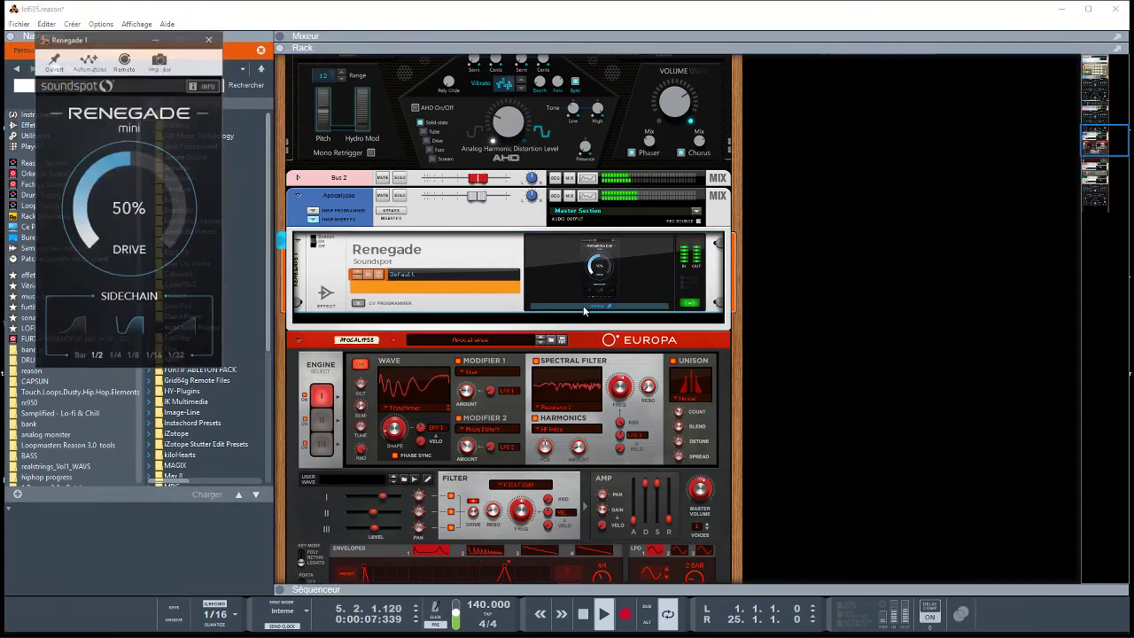
pyautogui.click(115, 356)
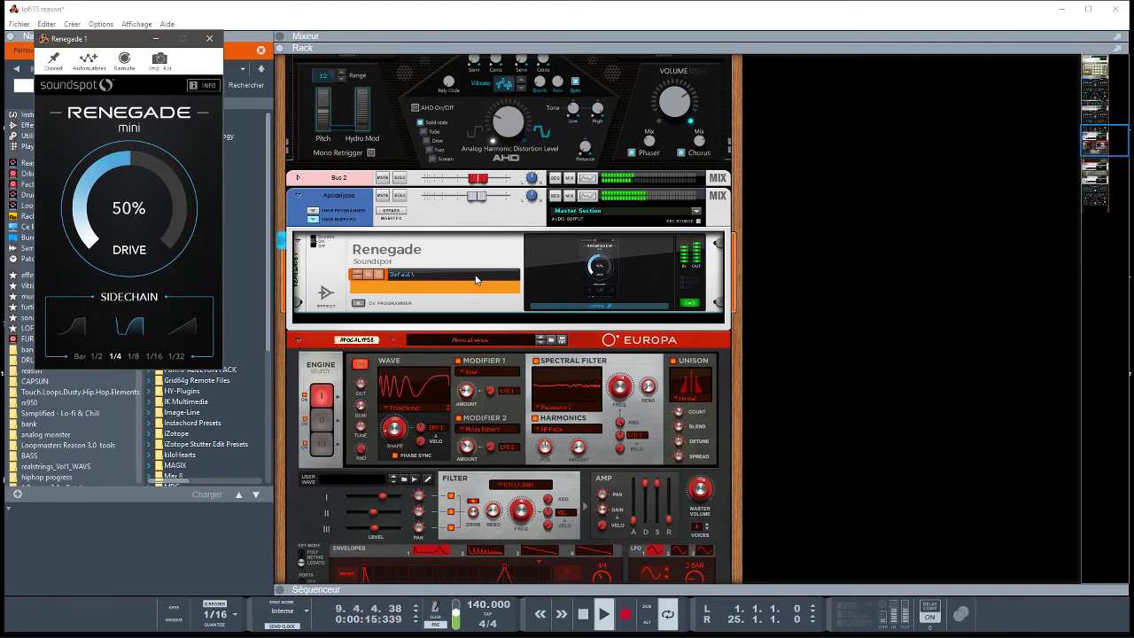
pyautogui.moveTo(1099, 146)
pyautogui.mouseDown()
pyautogui.moveTo(1096, 75)
pyautogui.moveTo(1099, 129)
pyautogui.mouseUp()
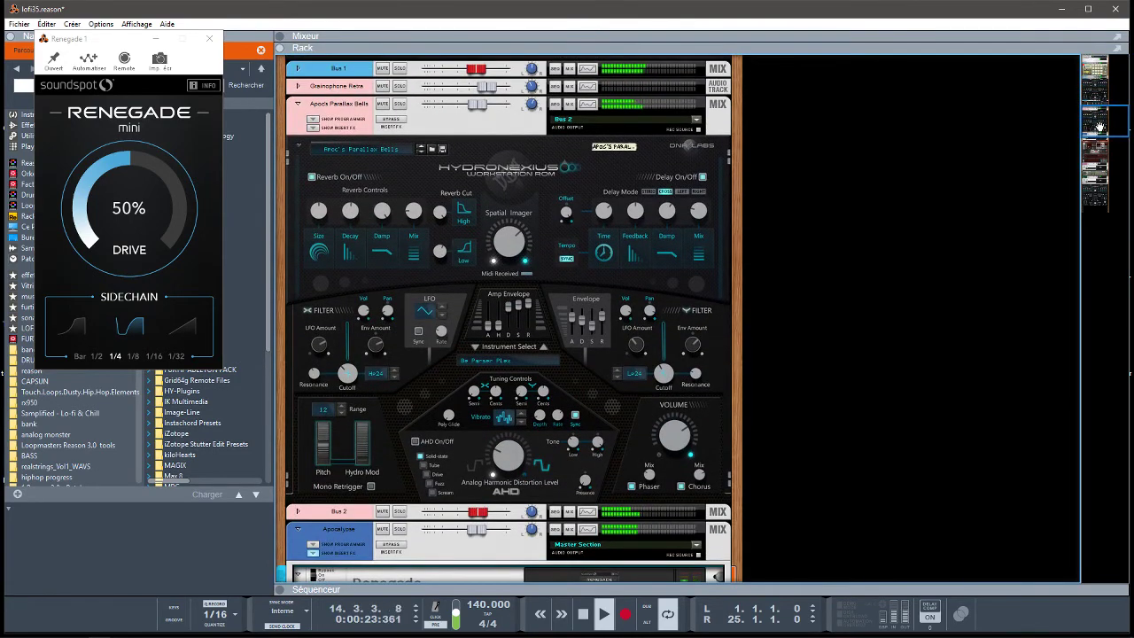
pyautogui.press('space')
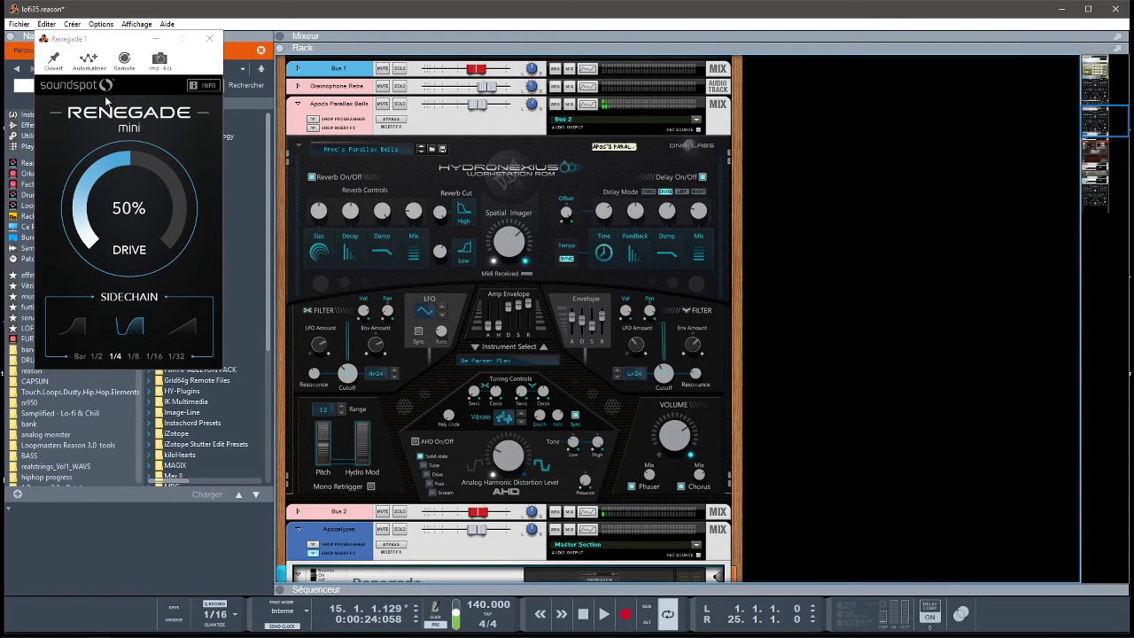
pyautogui.moveTo(98, 42); pyautogui.dragTo(809, 67)
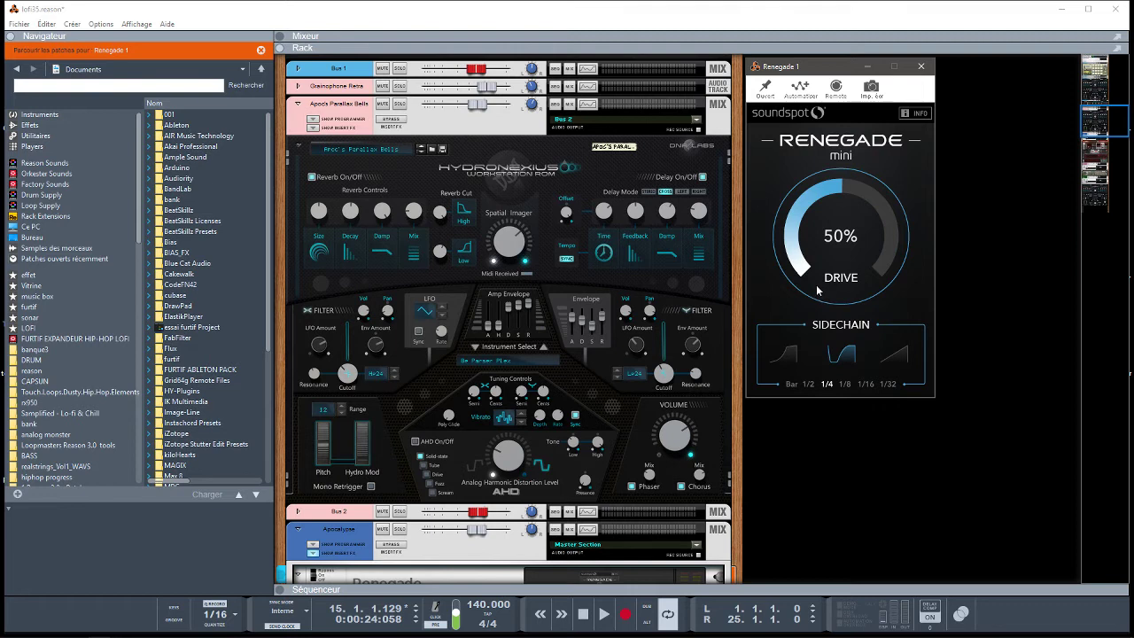
pyautogui.press('space')
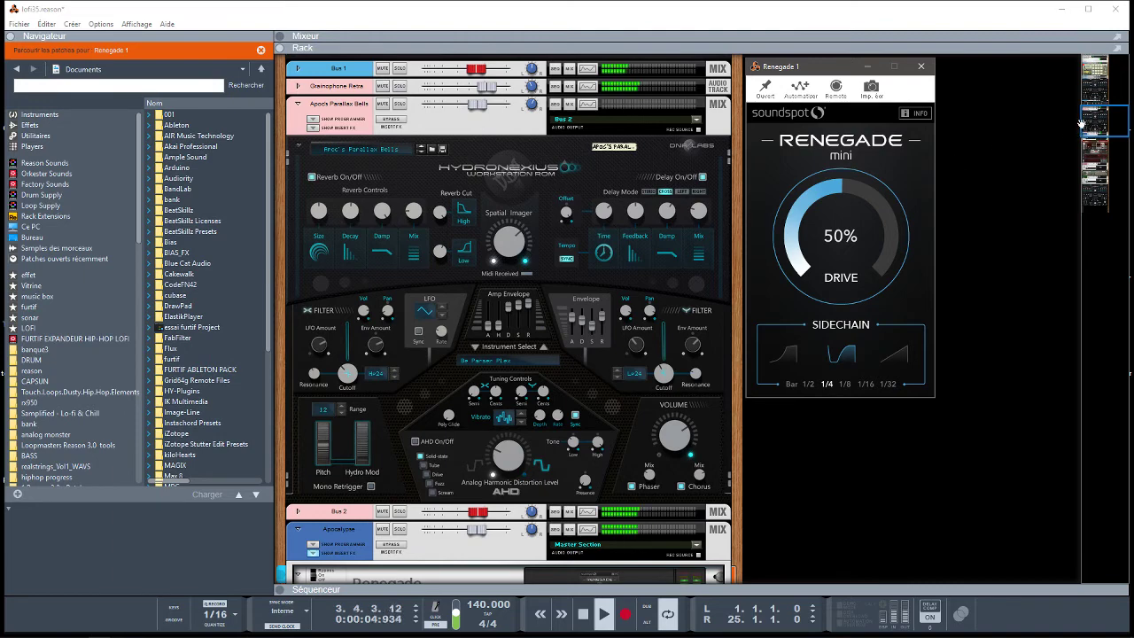
# Step: Solo the Apocalypse channel, toggle Renegade's bypass to compare the sound, and turn the solo off again
pyautogui.scroll(-5, 454, 214)
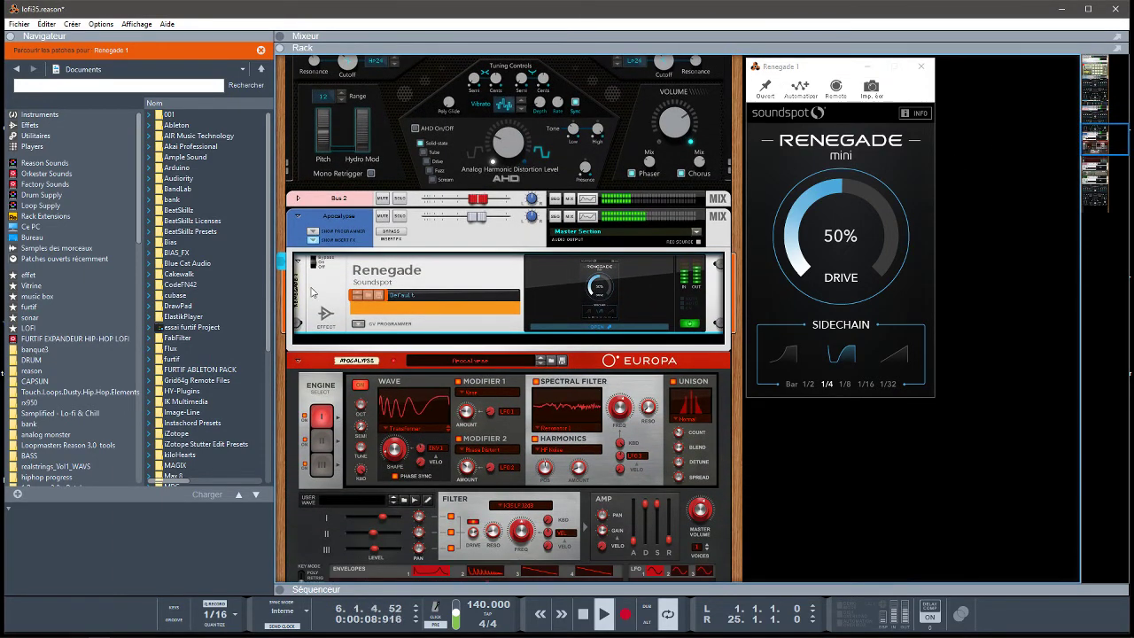
pyautogui.click(401, 215)
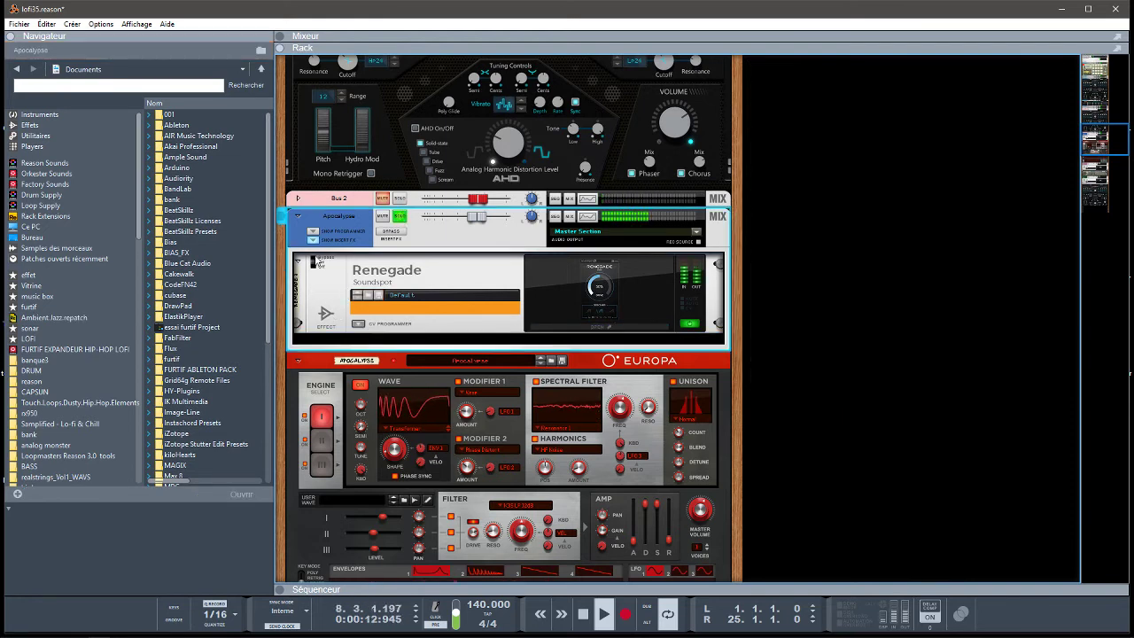
pyautogui.click(314, 262)
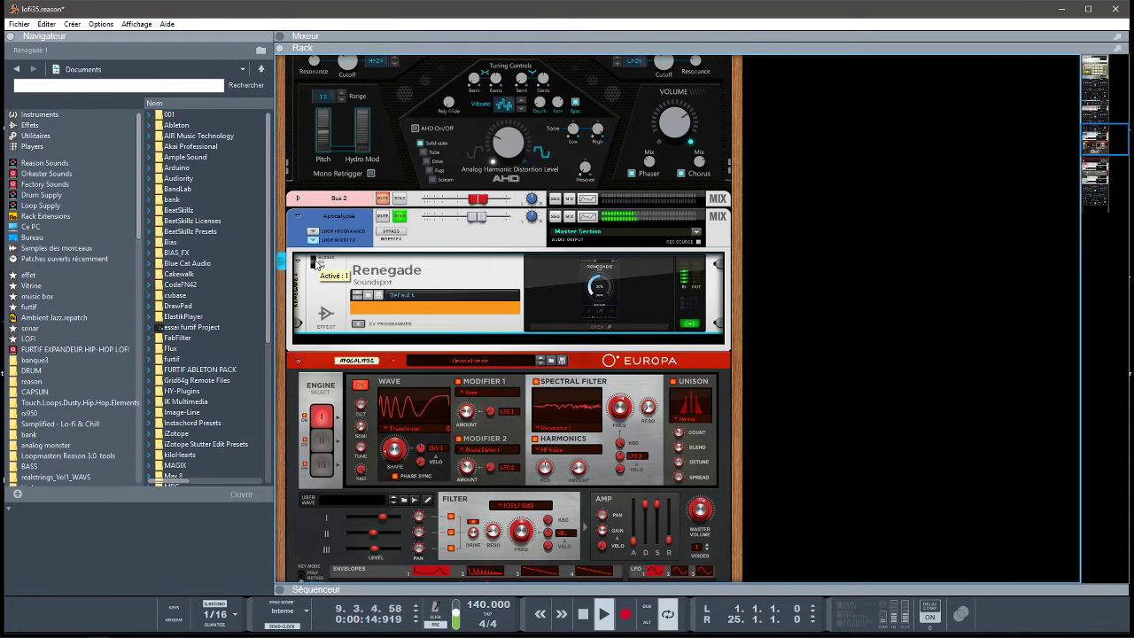
pyautogui.click(400, 216)
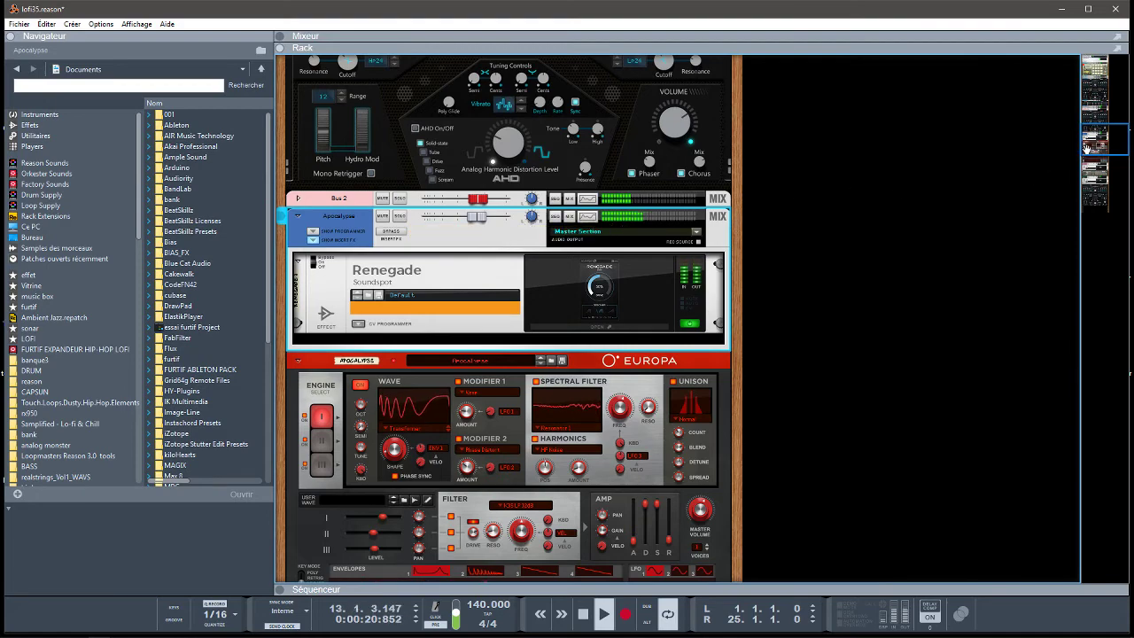
# Step: Return to the start of the rack and show the mixer above it
pyautogui.scroll(5, 1085, 148)
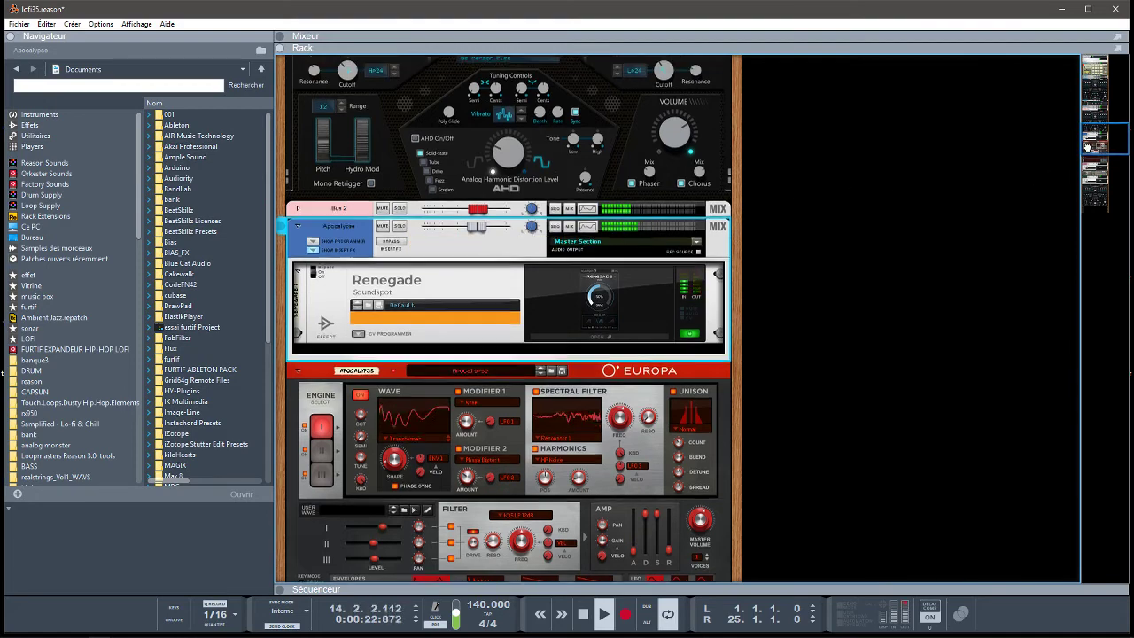
pyautogui.scroll(10, 1089, 131)
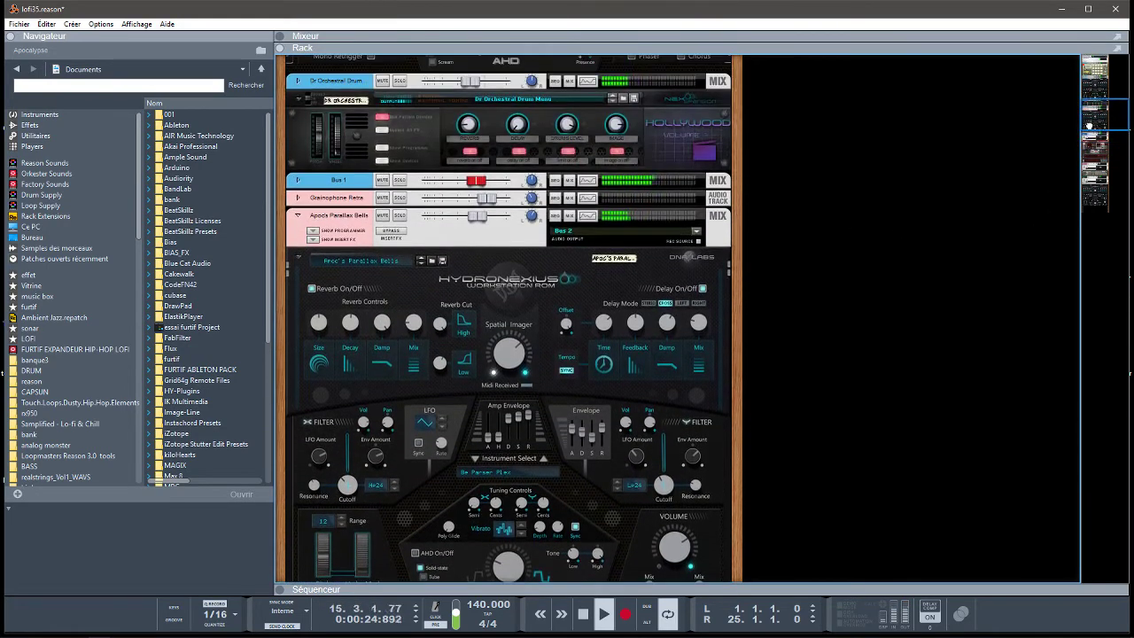
pyautogui.scroll(7, 1088, 95)
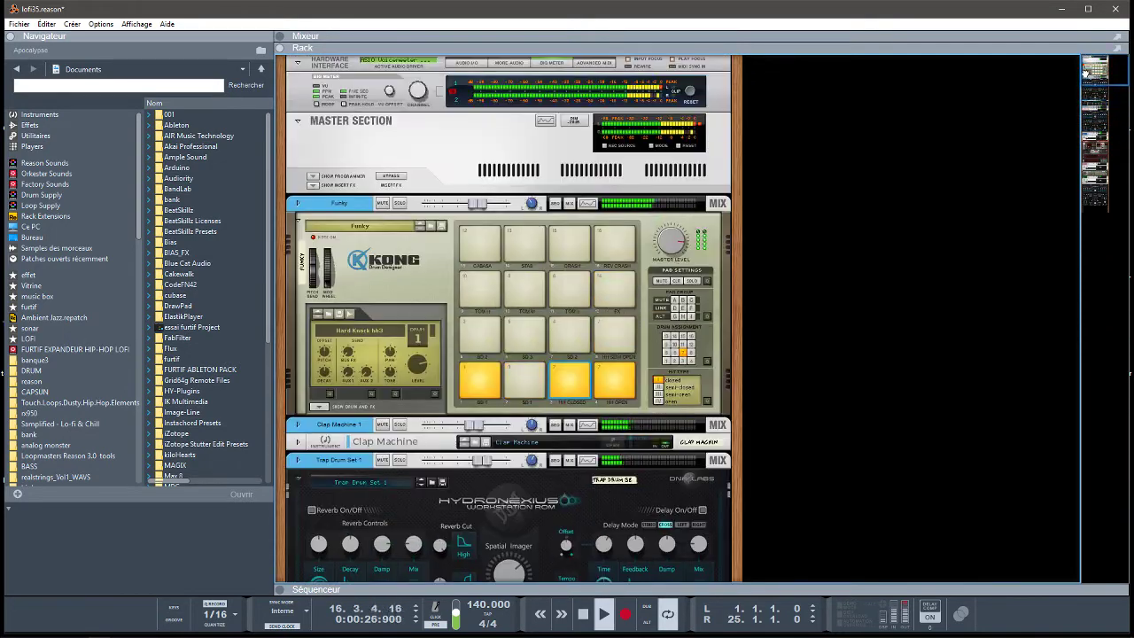
pyautogui.click(296, 48)
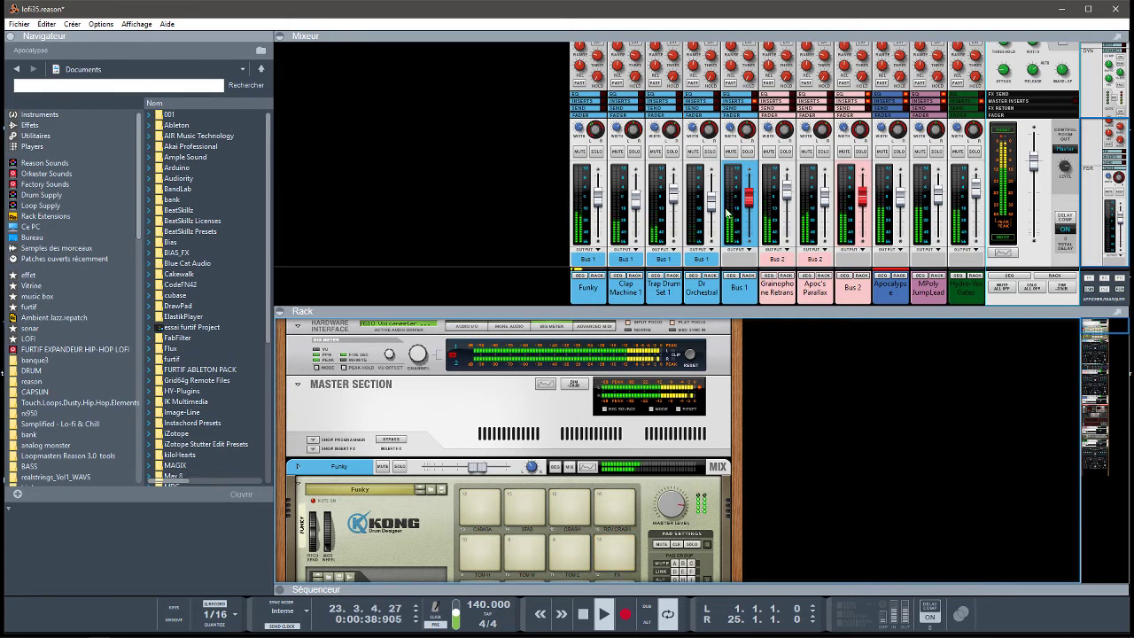
# Step: Solo Bus 1 briefly to hear the drum group alone, and turn its solo off again
pyautogui.click(673, 157)
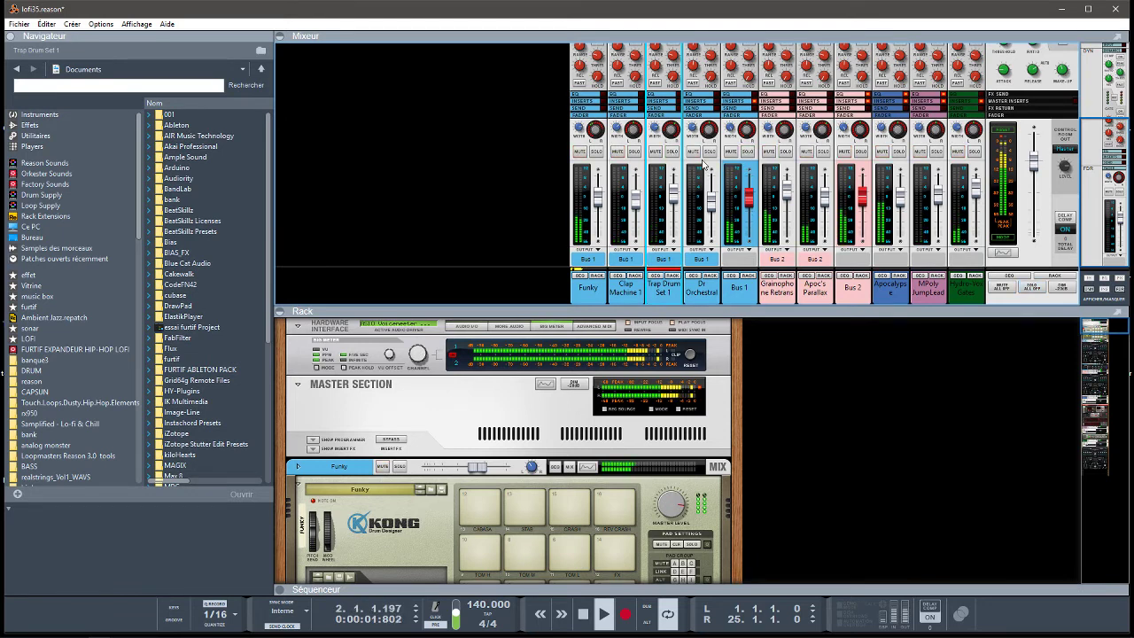
pyautogui.click(747, 153)
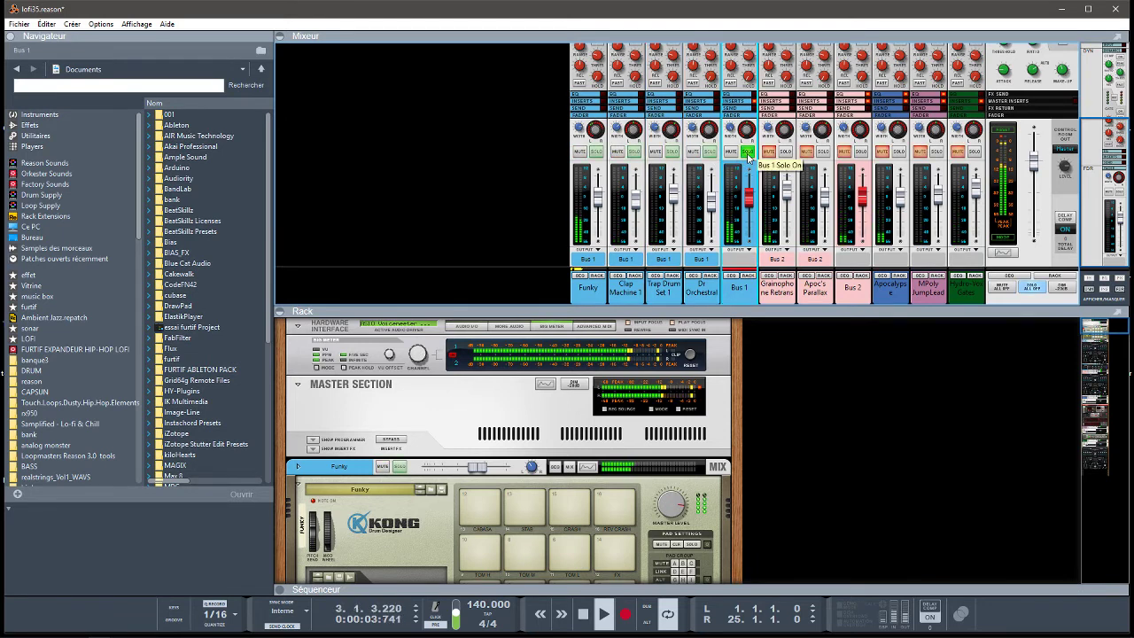
pyautogui.click(747, 154)
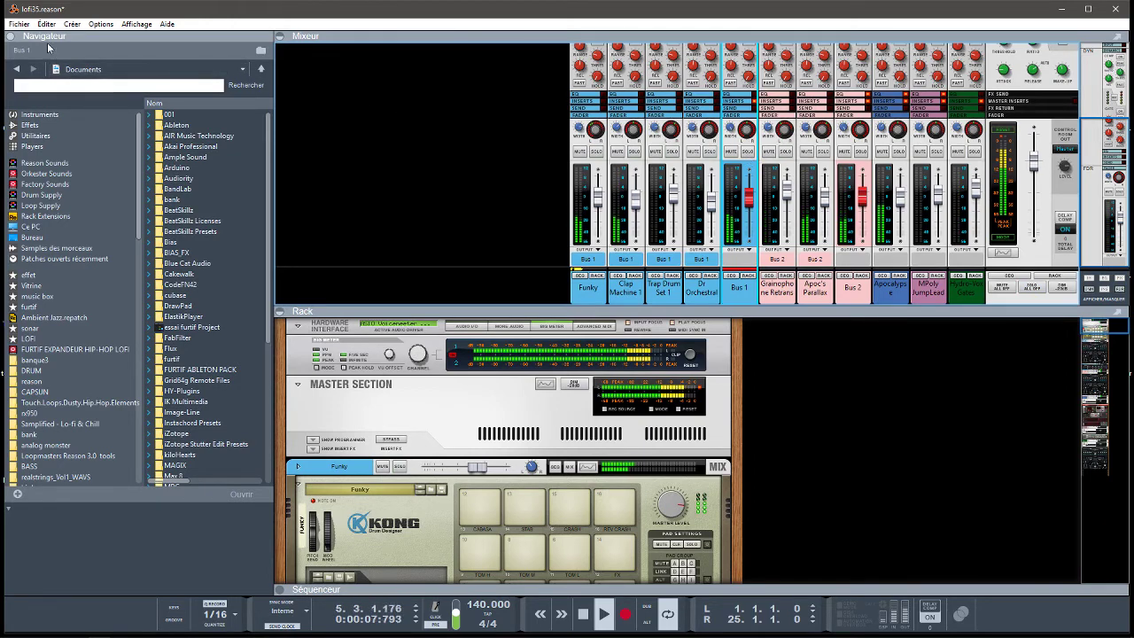
# Step: Hide the browser, show the sequencer and set the start of the playback loop to bar 9
pyautogui.click(8, 37)
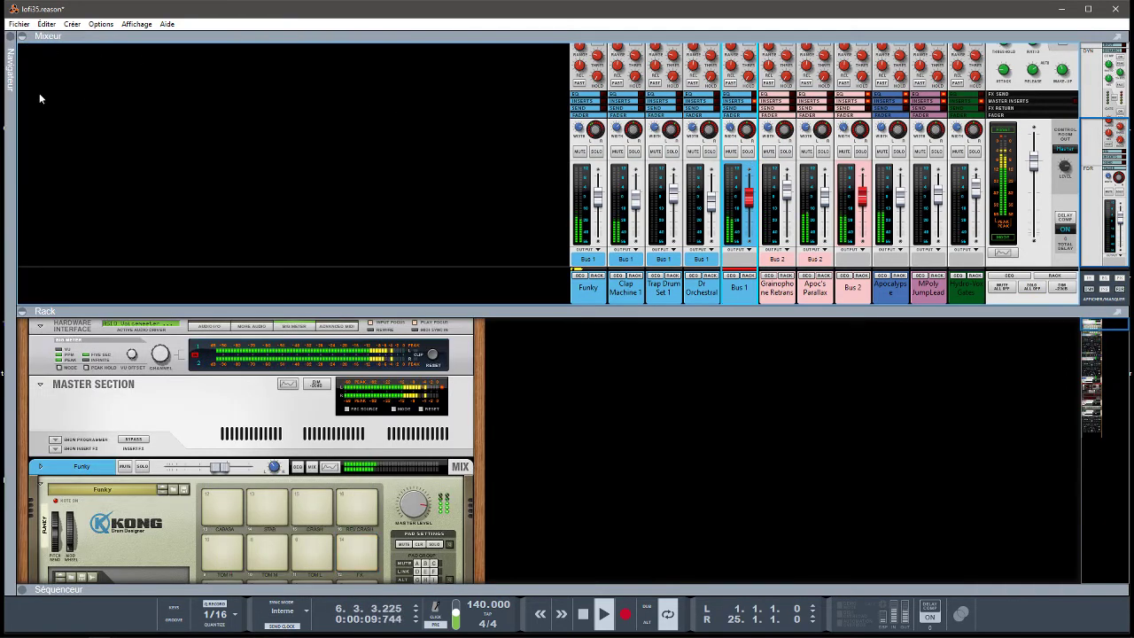
pyautogui.click(27, 593)
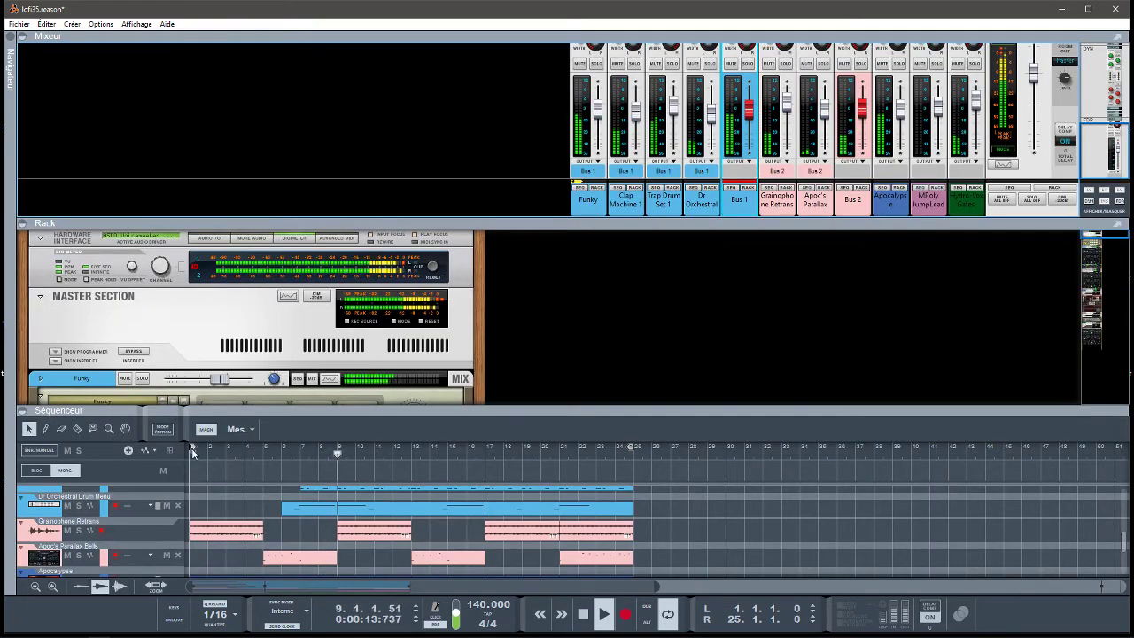
pyautogui.moveTo(242, 450); pyautogui.dragTo(339, 448)
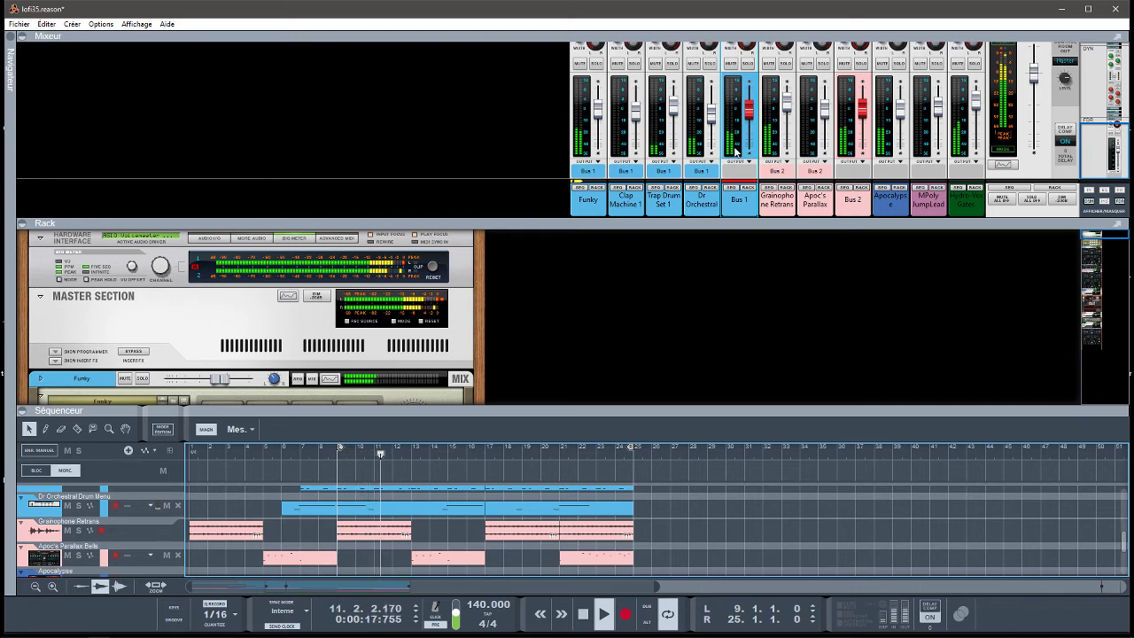
# Step: Solo Bus 1, and narrow it to the Trap Drum Set 1 and Dr Orchestral channels
pyautogui.click(747, 65)
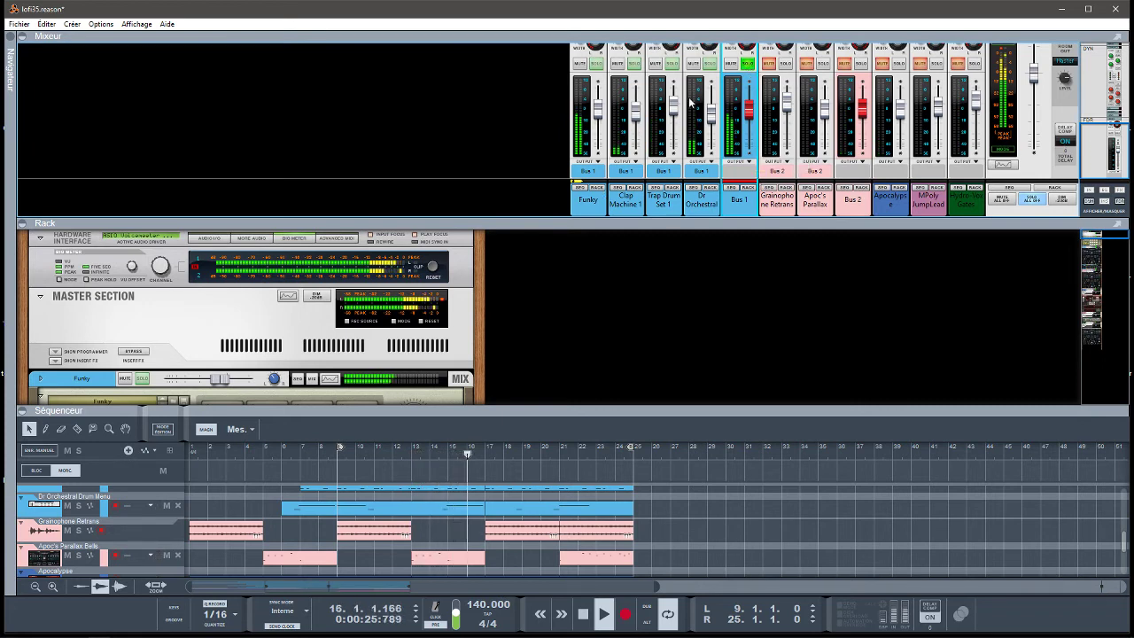
pyautogui.click(666, 66)
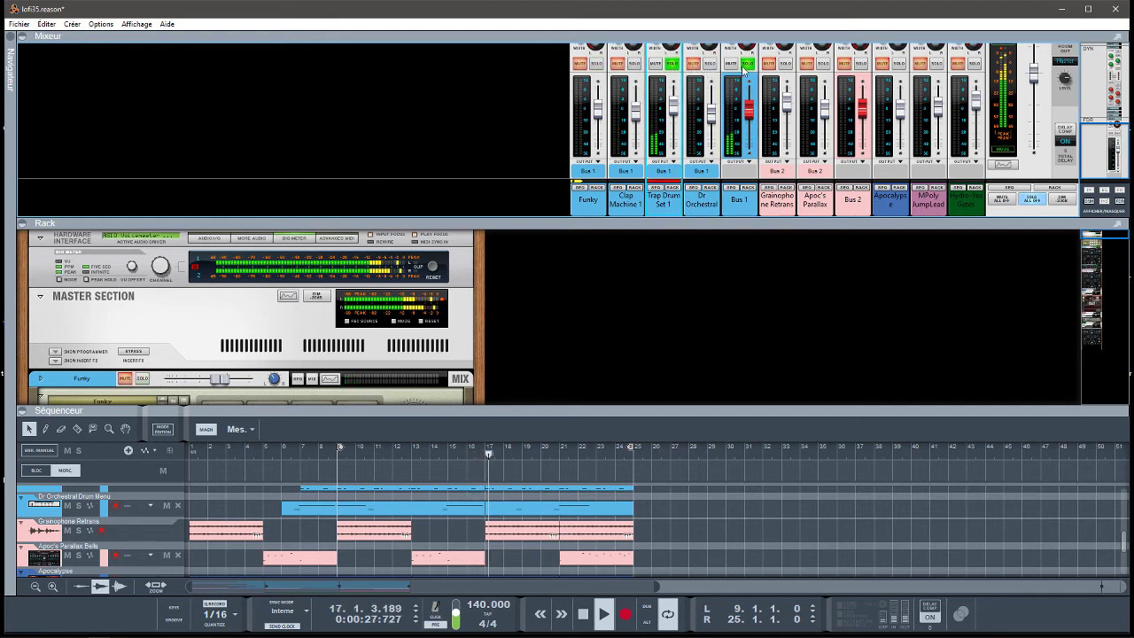
pyautogui.click(707, 66)
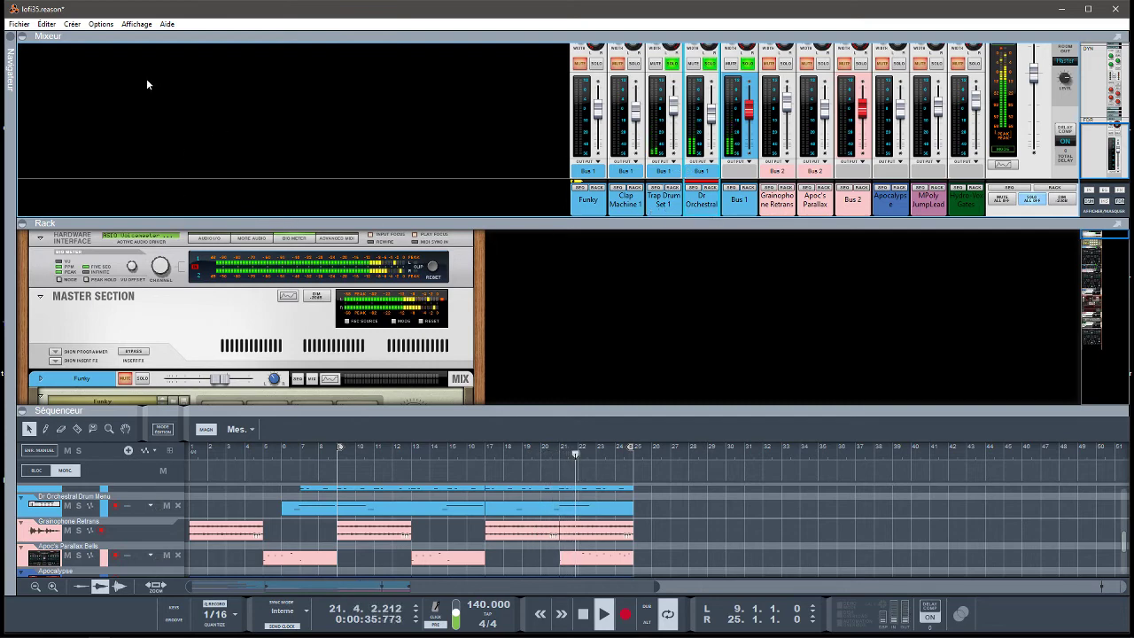
# Step: Examine the Trap Drum Set 1 and Dr Orchestral Drum devices in the enlarged rack, and bring the mixer back with the sequencer hidden
pyautogui.click(24, 38)
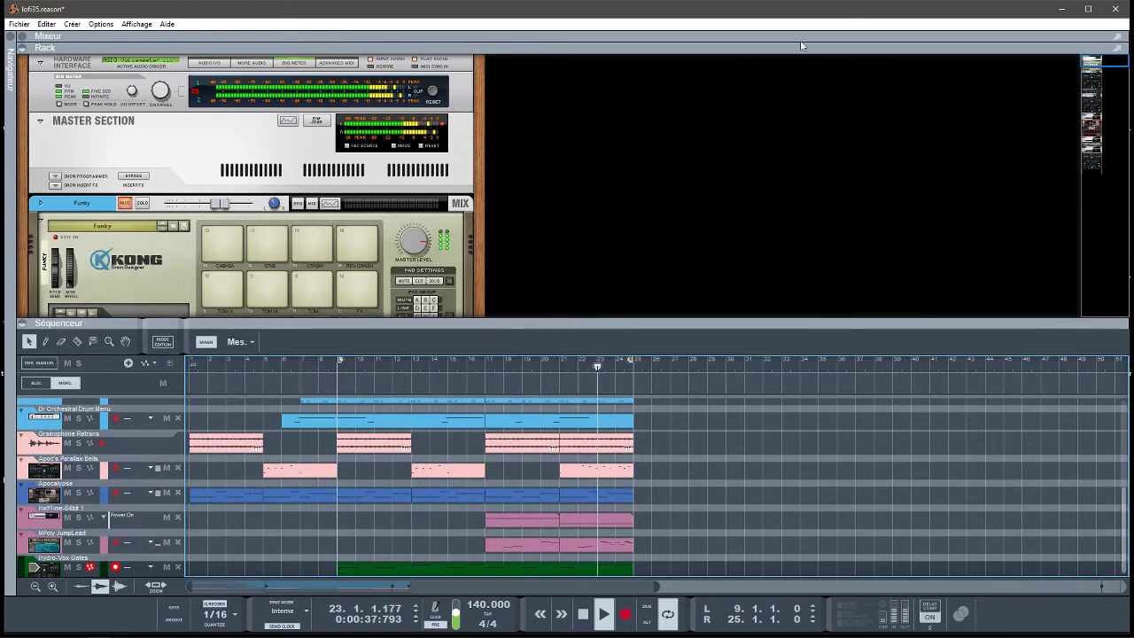
pyautogui.moveTo(1098, 71); pyautogui.dragTo(1094, 85)
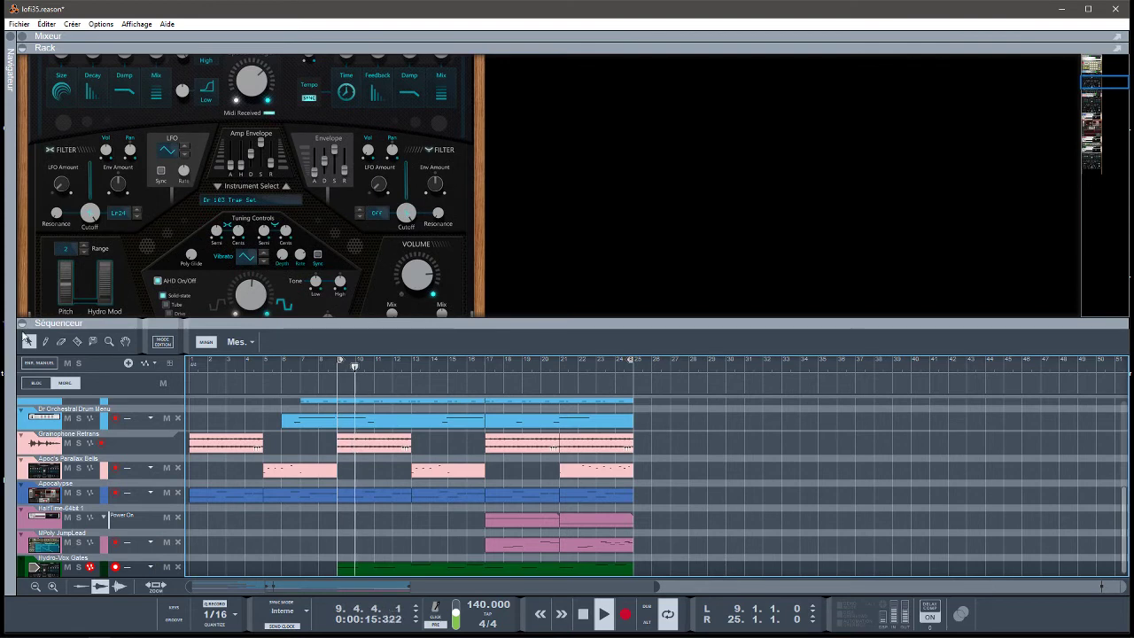
pyautogui.click(44, 323)
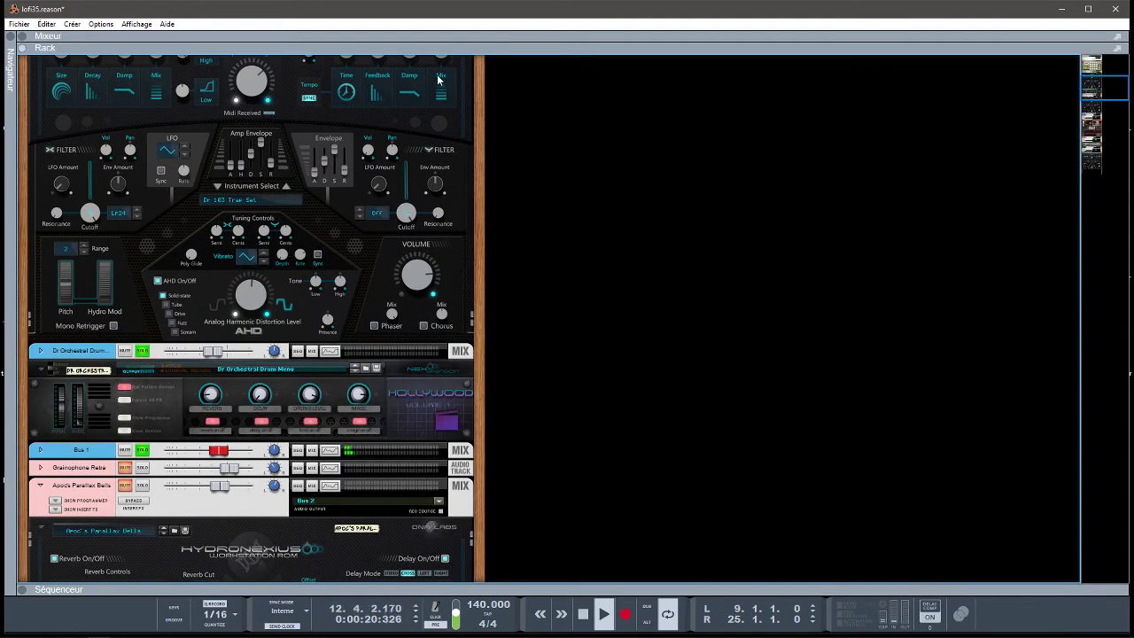
pyautogui.click(27, 37)
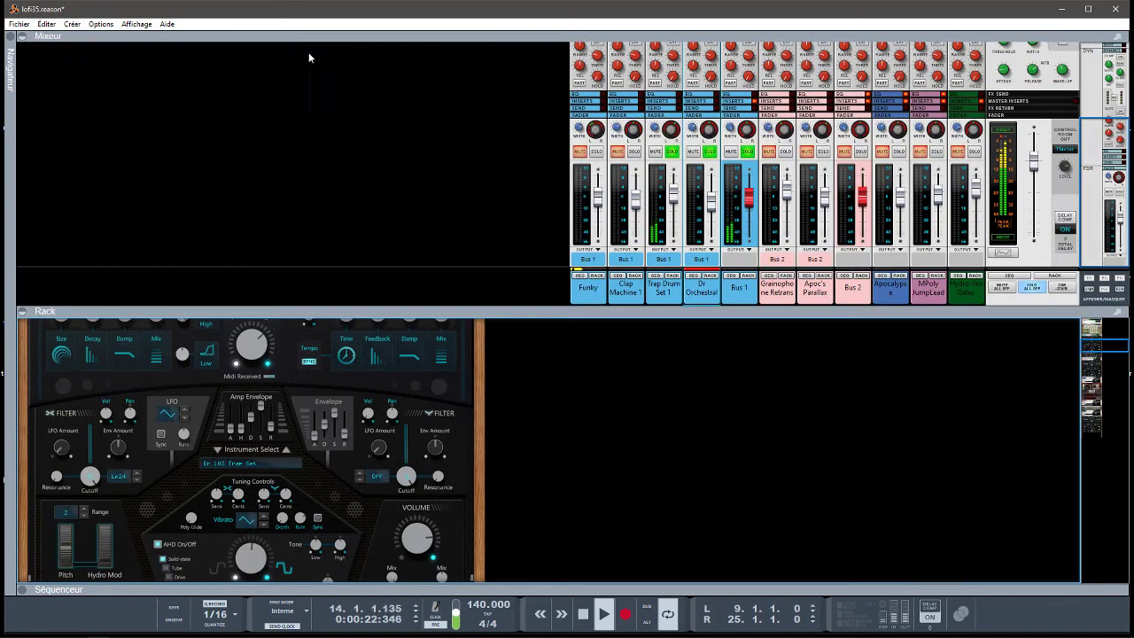
# Step: Turn off the solos on Bus 1, Dr Orchestral and Trap Drum Set 1
pyautogui.click(750, 153)
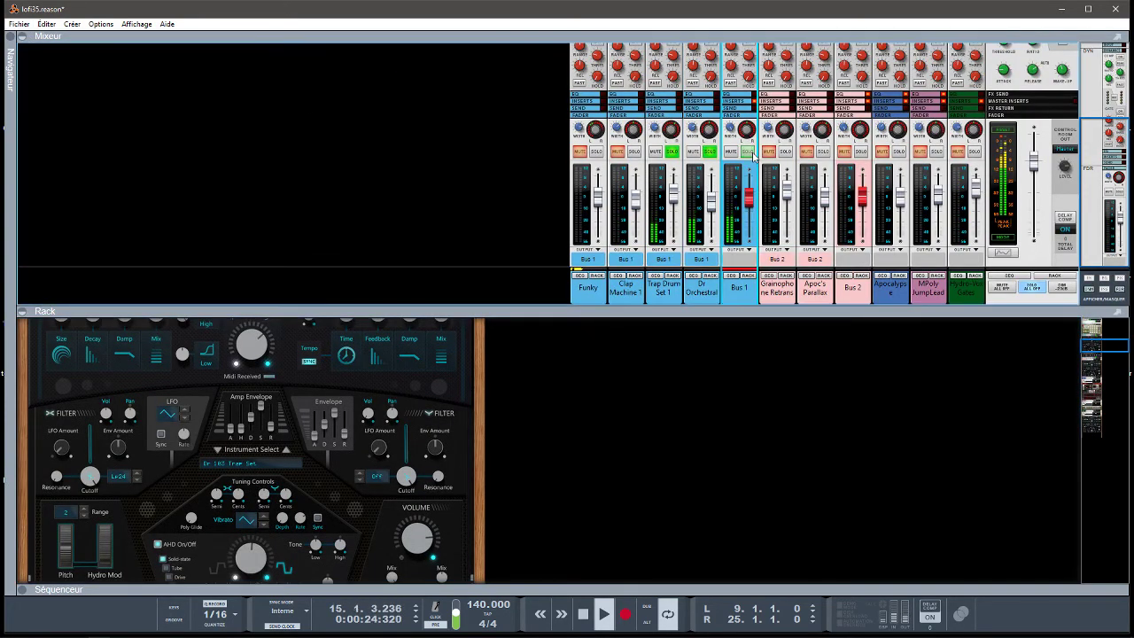
pyautogui.click(708, 154)
pyautogui.click(670, 153)
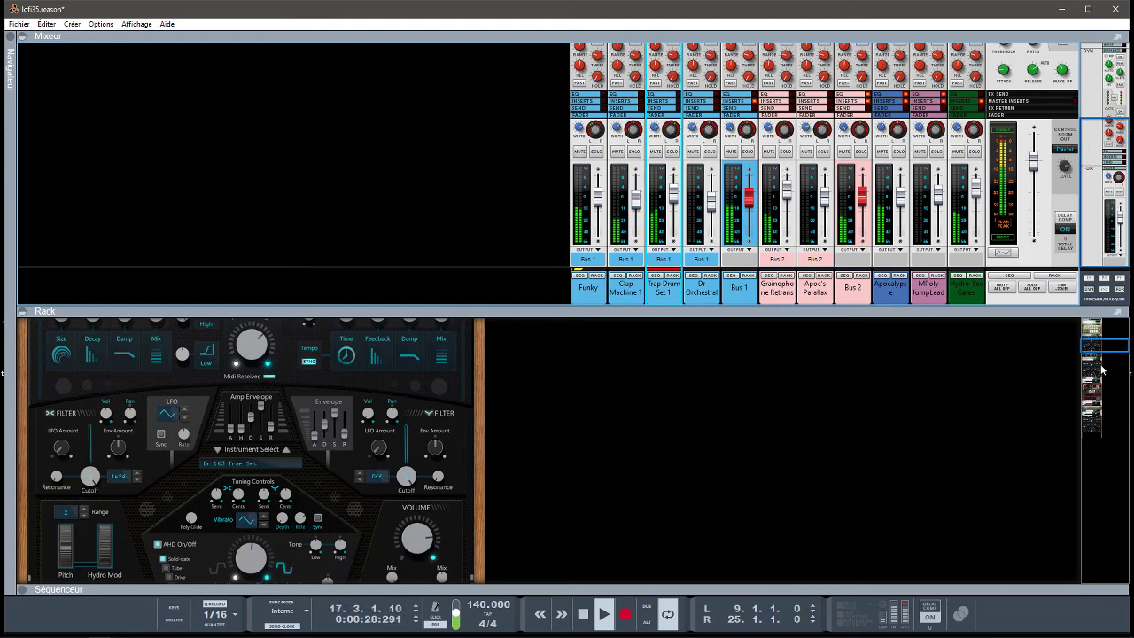
# Step: Open the Clap Machine 1 plugin window from the rack and place it below the mixer channels
pyautogui.moveTo(1098, 348); pyautogui.dragTo(1098, 340)
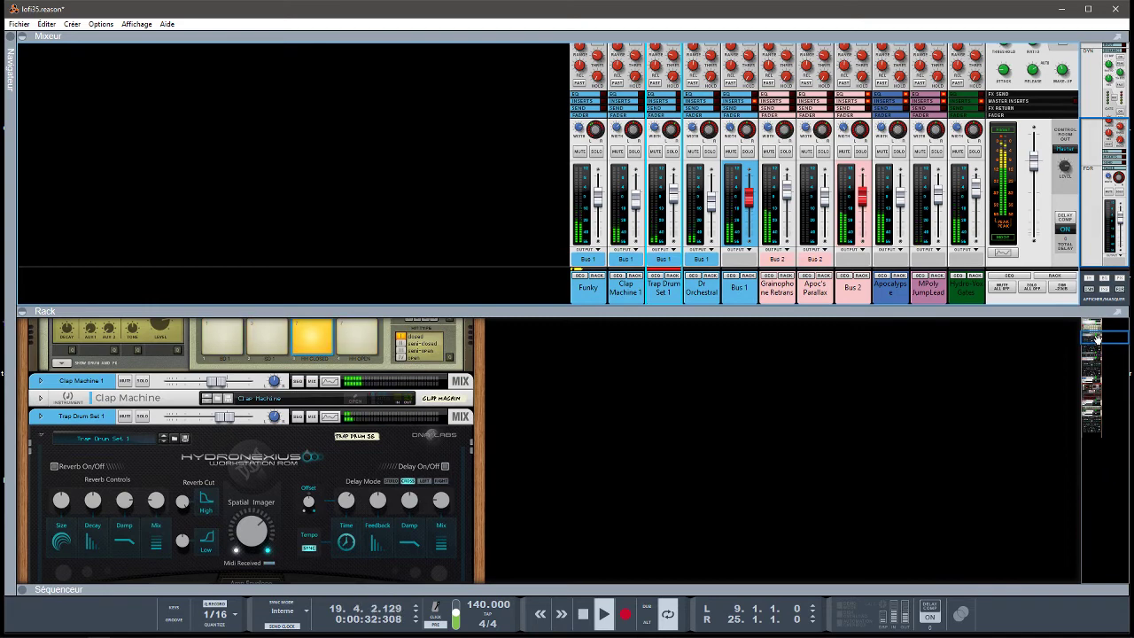
pyautogui.click(349, 401)
pyautogui.click(351, 400)
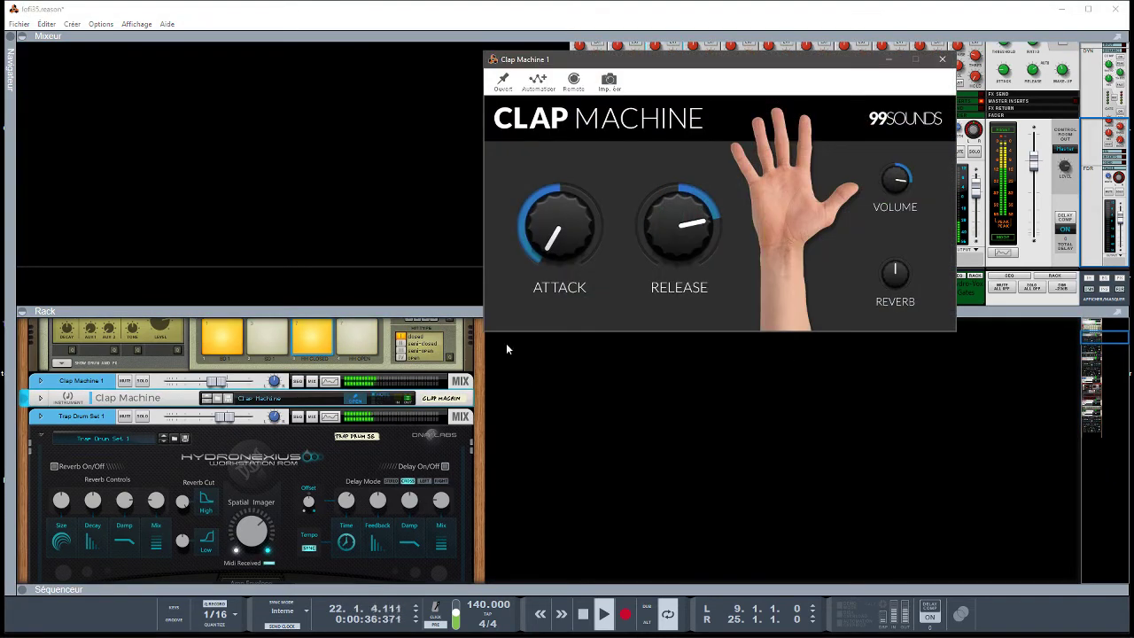
pyautogui.moveTo(701, 59); pyautogui.dragTo(708, 307)
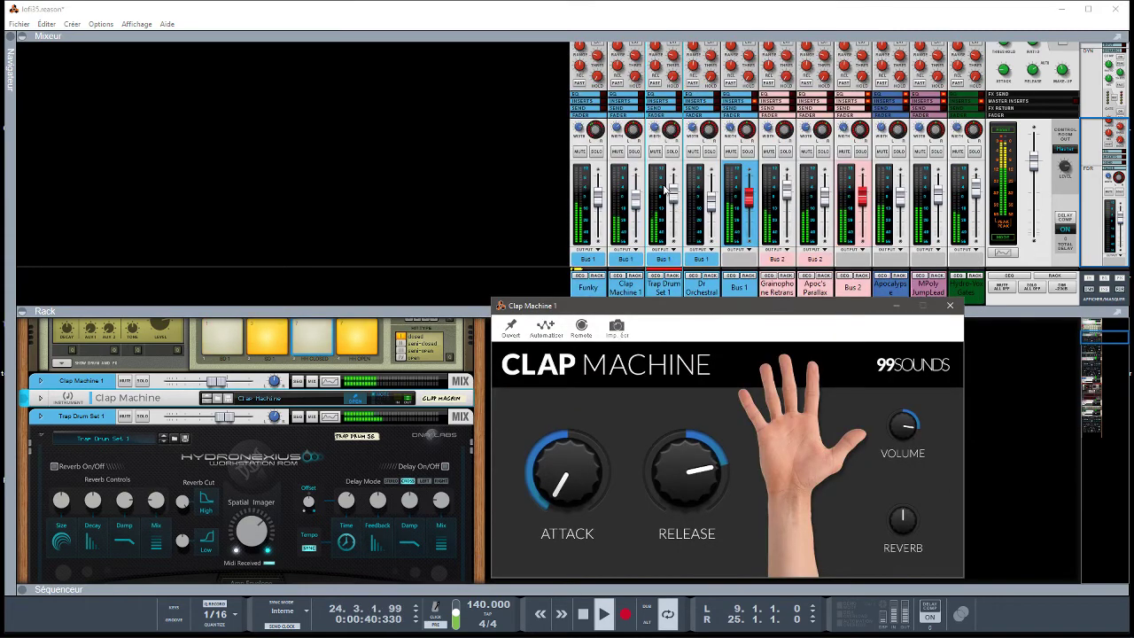
# Step: Solo Clap Machine 1, try a higher reverb amount, restore the reverb knob to its centre and turn the solo off
pyautogui.click(638, 151)
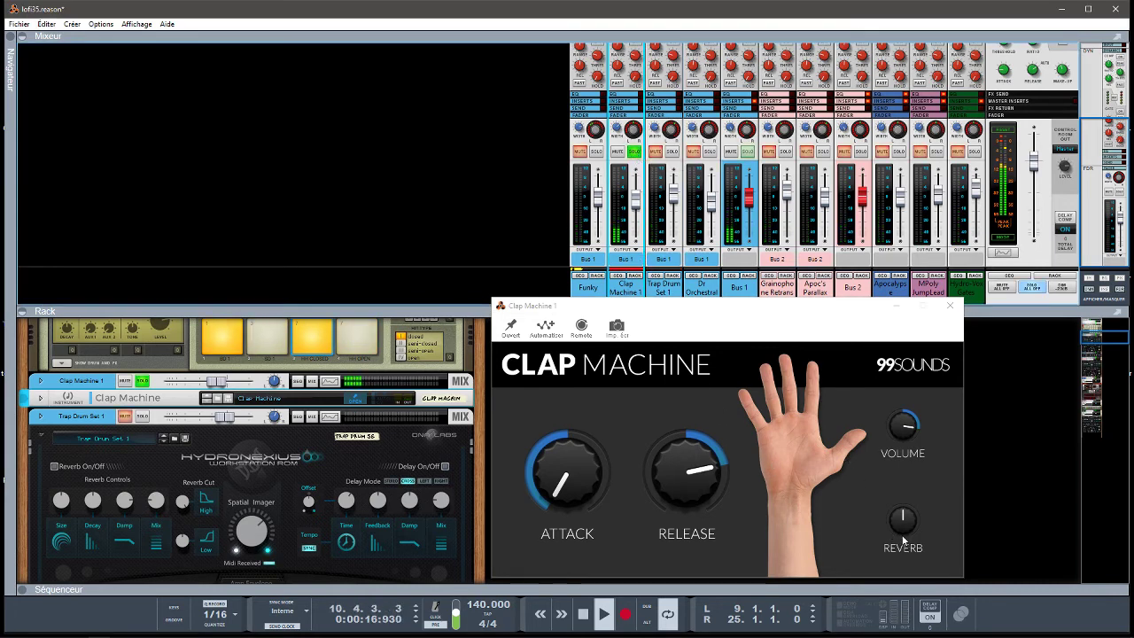
pyautogui.moveTo(900, 523); pyautogui.dragTo(892, 502)
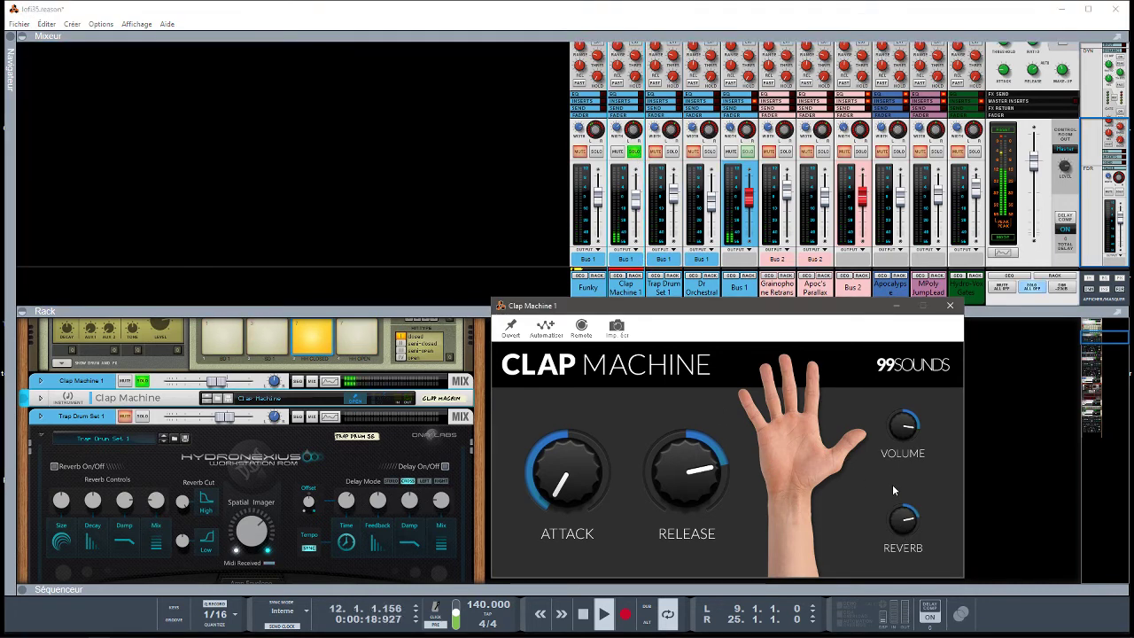
pyautogui.moveTo(902, 512); pyautogui.dragTo(902, 523)
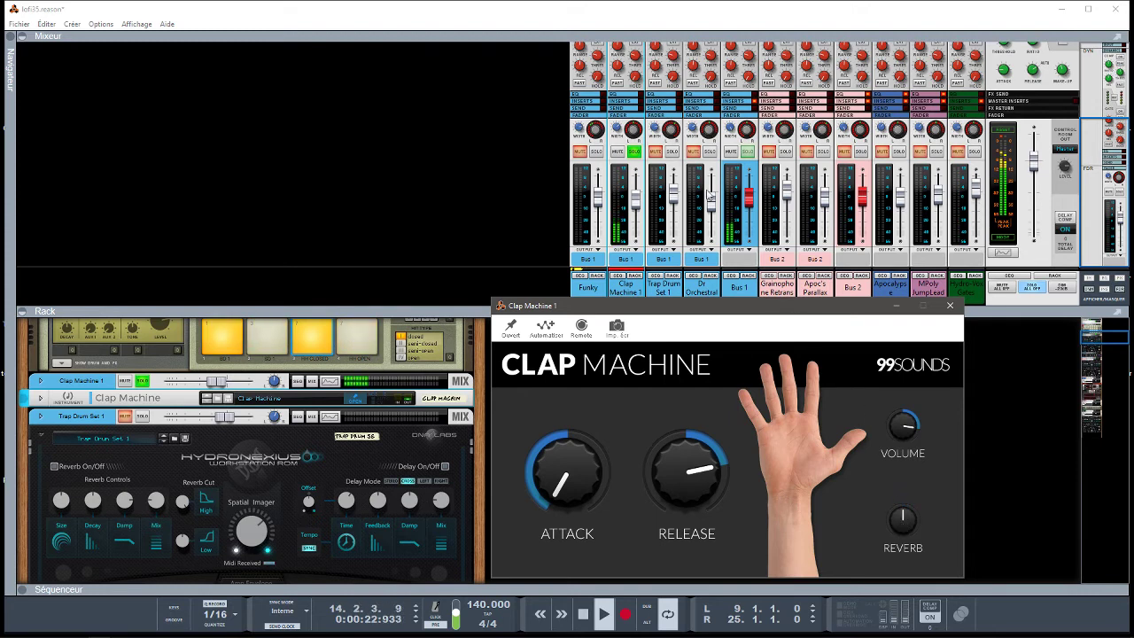
pyautogui.click(635, 152)
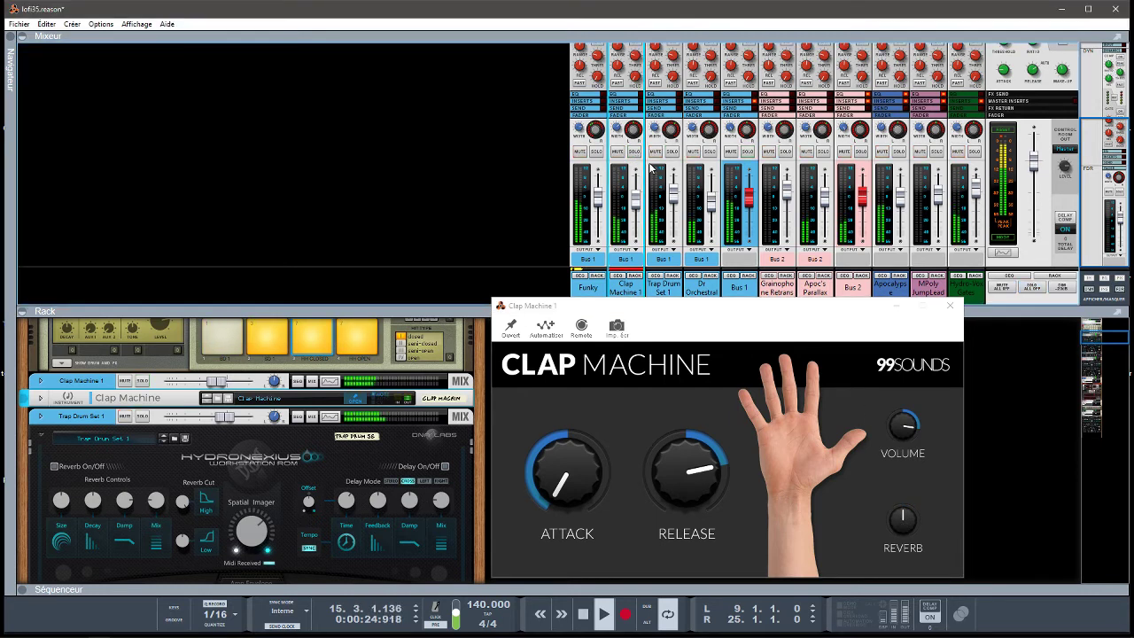
# Step: Solo Bus 1, Grainophone Retrans, Apoc's Parallax Bells and Bus 2 one after another while the song plays
pyautogui.click(748, 152)
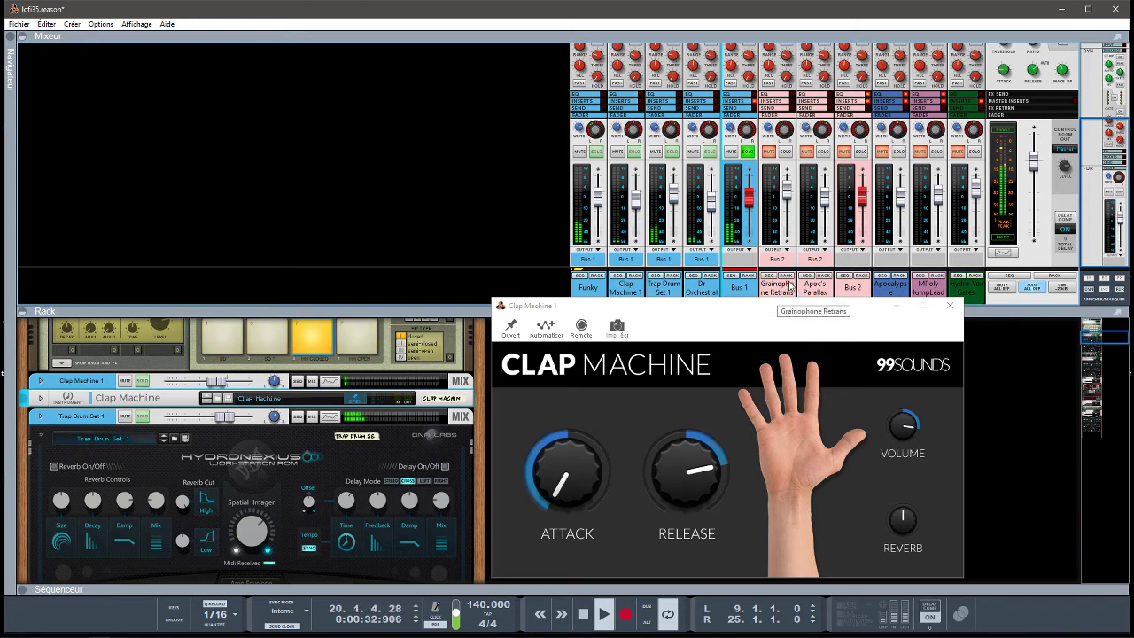
pyautogui.click(786, 152)
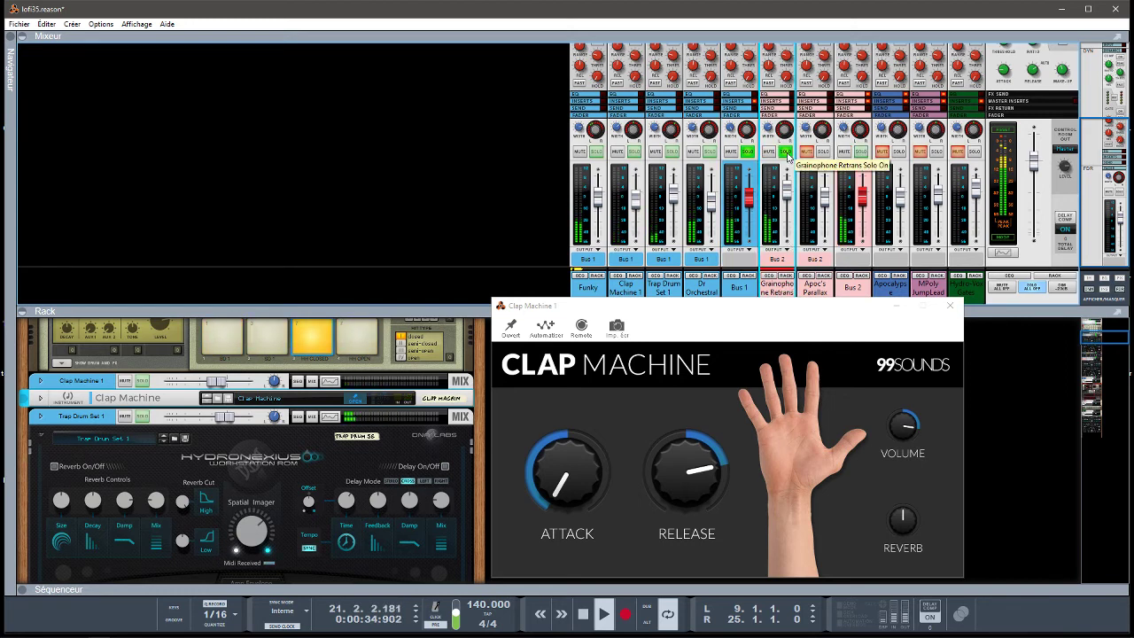
pyautogui.click(823, 152)
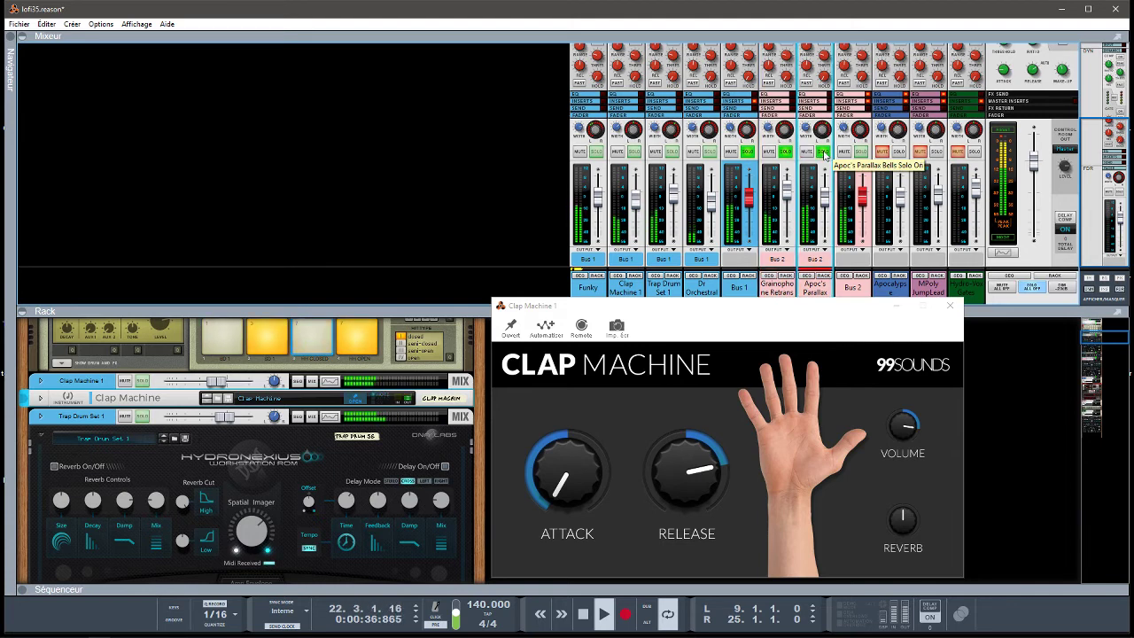
pyautogui.click(861, 152)
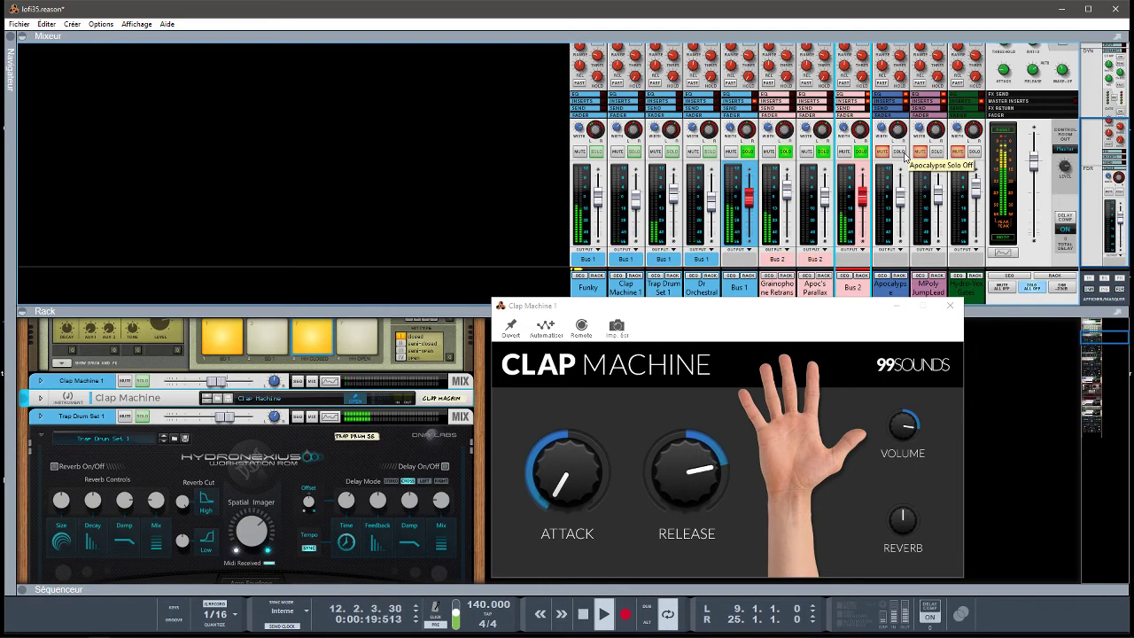
# Step: Add Apocalypse, MPoly JumpLead and Hydro-Vox Gates to the solos, toggling MPoly JumpLead's solo to compare the mix
pyautogui.click(899, 152)
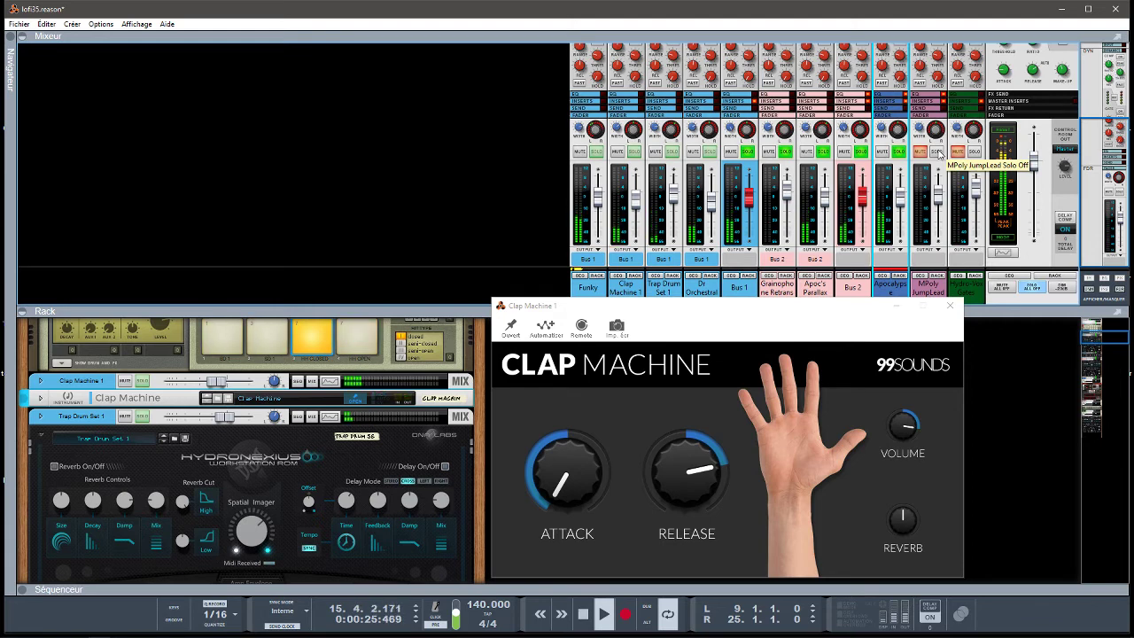
pyautogui.click(938, 153)
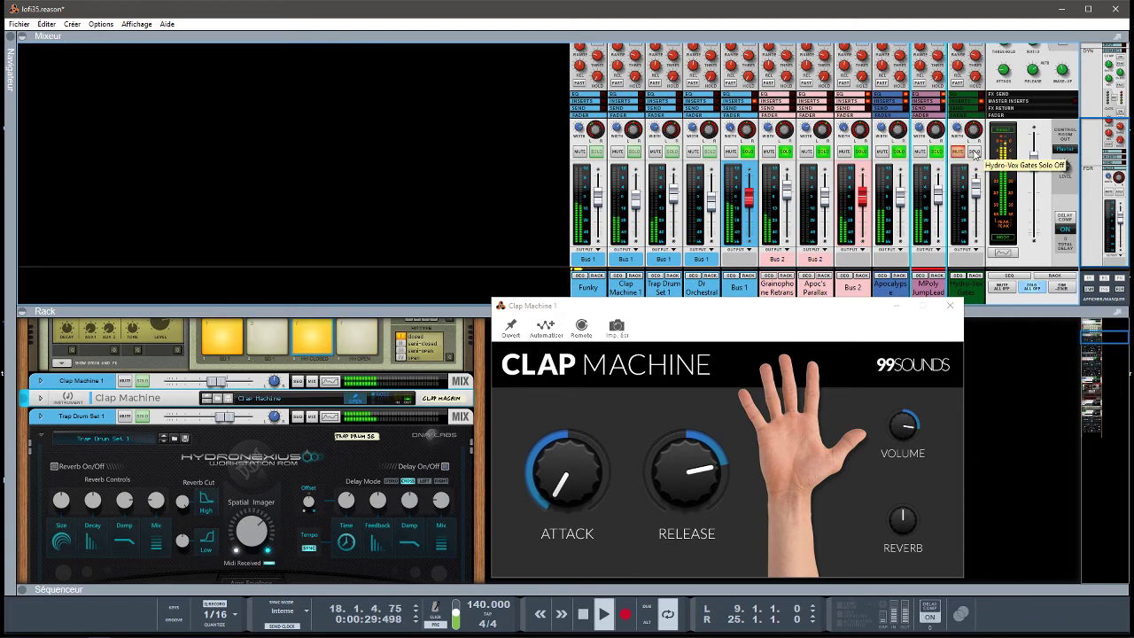
pyautogui.click(937, 152)
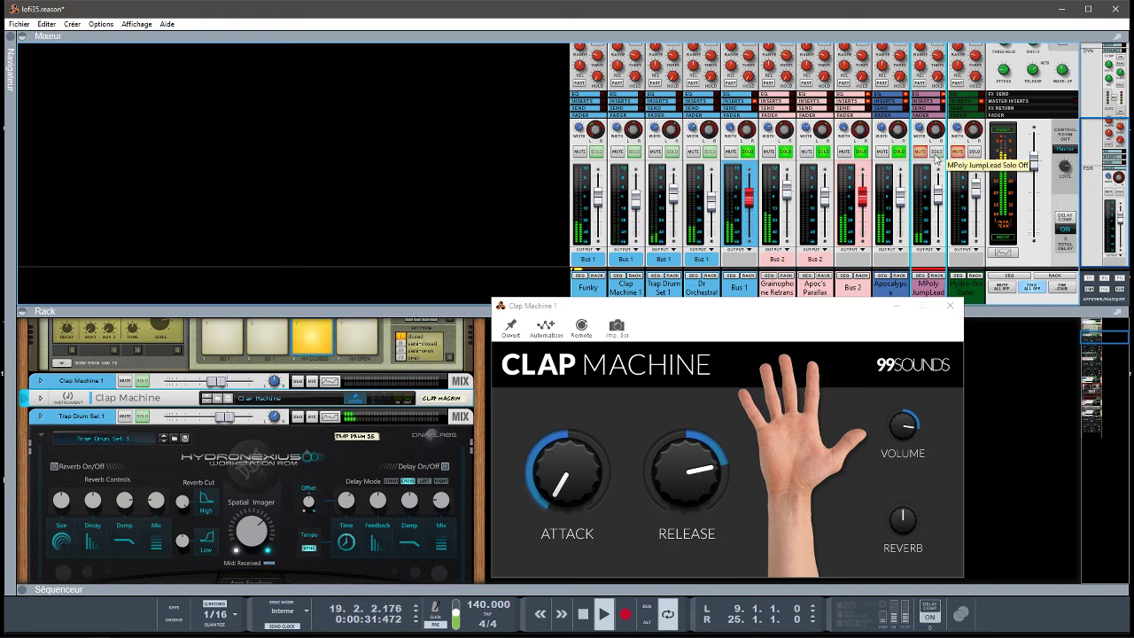
pyautogui.click(937, 152)
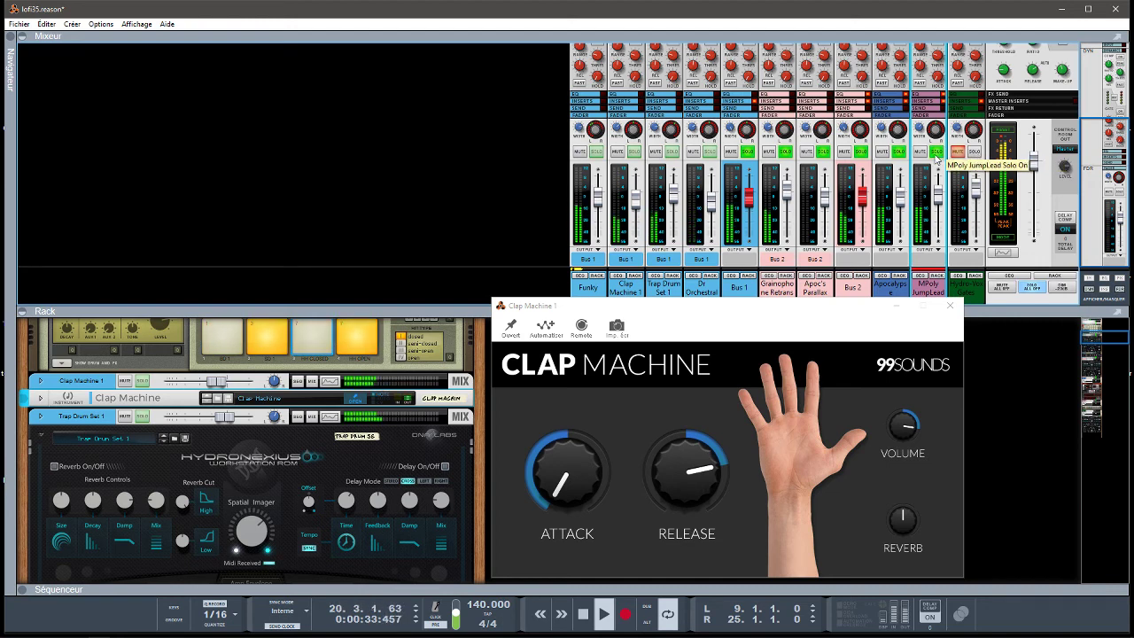
pyautogui.click(975, 153)
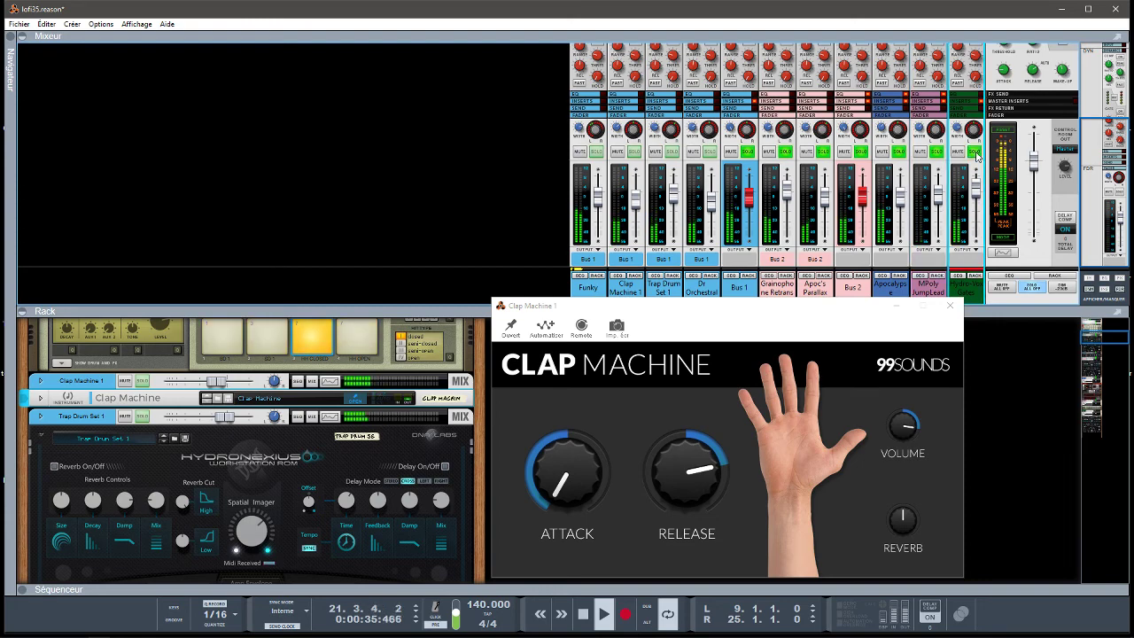
# Step: Close the Clap Machine 1 window and open the A1TriggerGate effect of Hydro-Vox Gates with only the rack shown
pyautogui.click(951, 307)
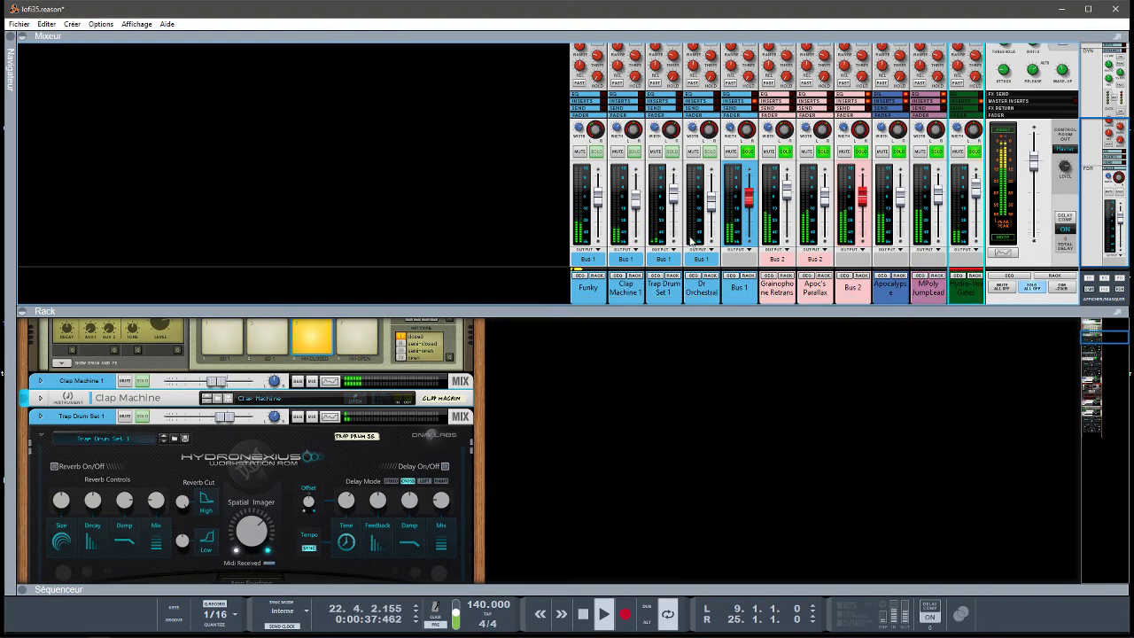
pyautogui.click(23, 36)
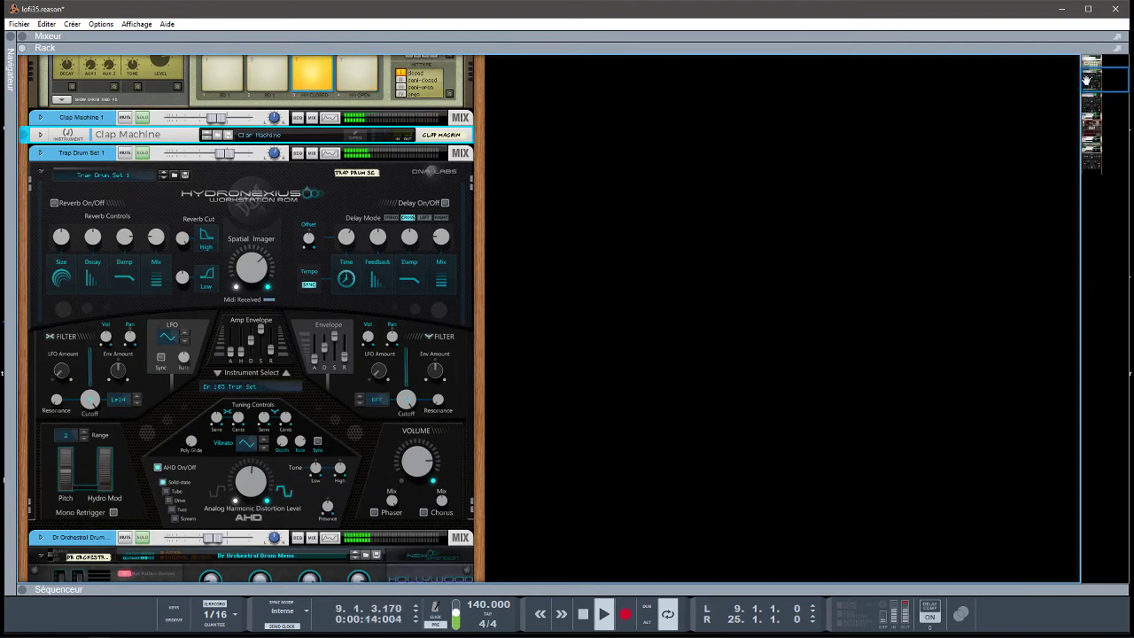
pyautogui.moveTo(1089, 80); pyautogui.dragTo(1115, 151)
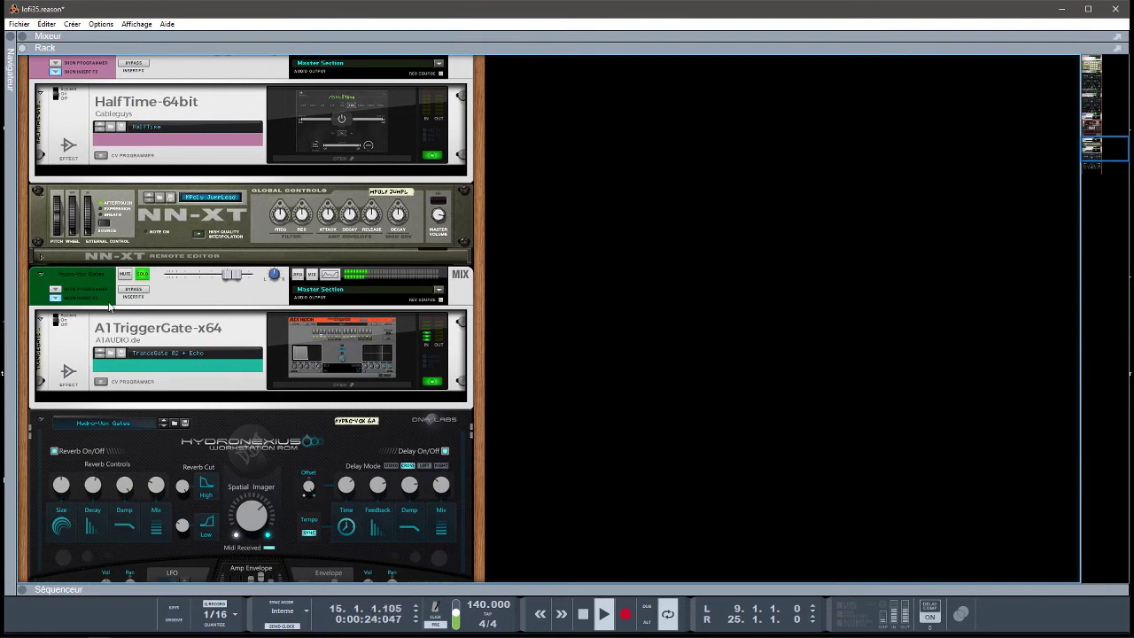
pyautogui.press('space')
pyautogui.click(297, 392)
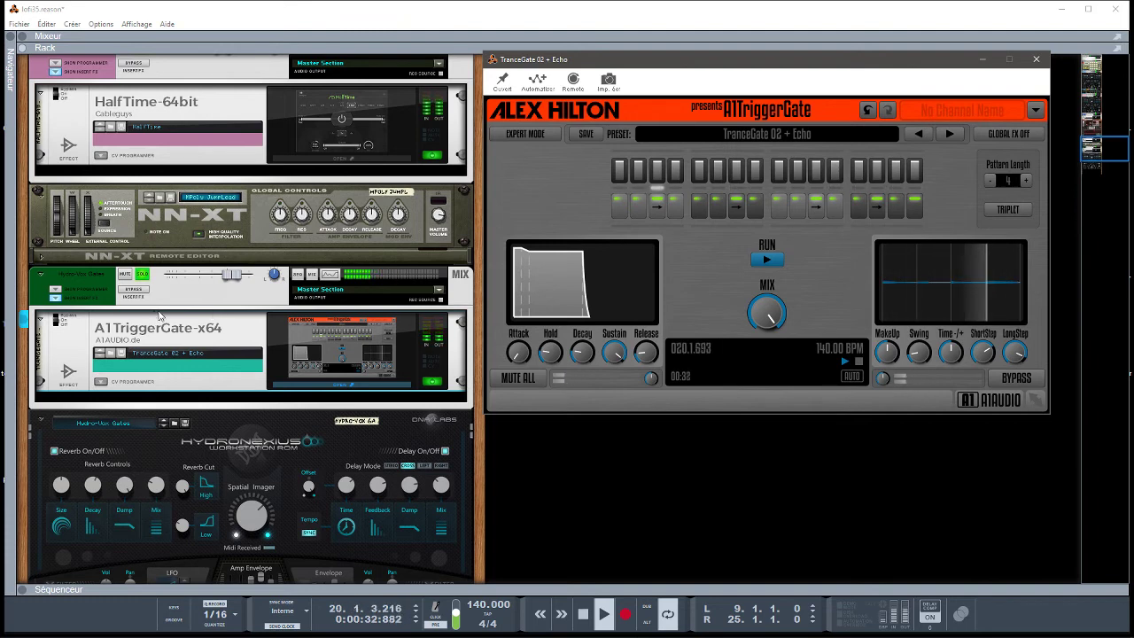
pyautogui.click(61, 321)
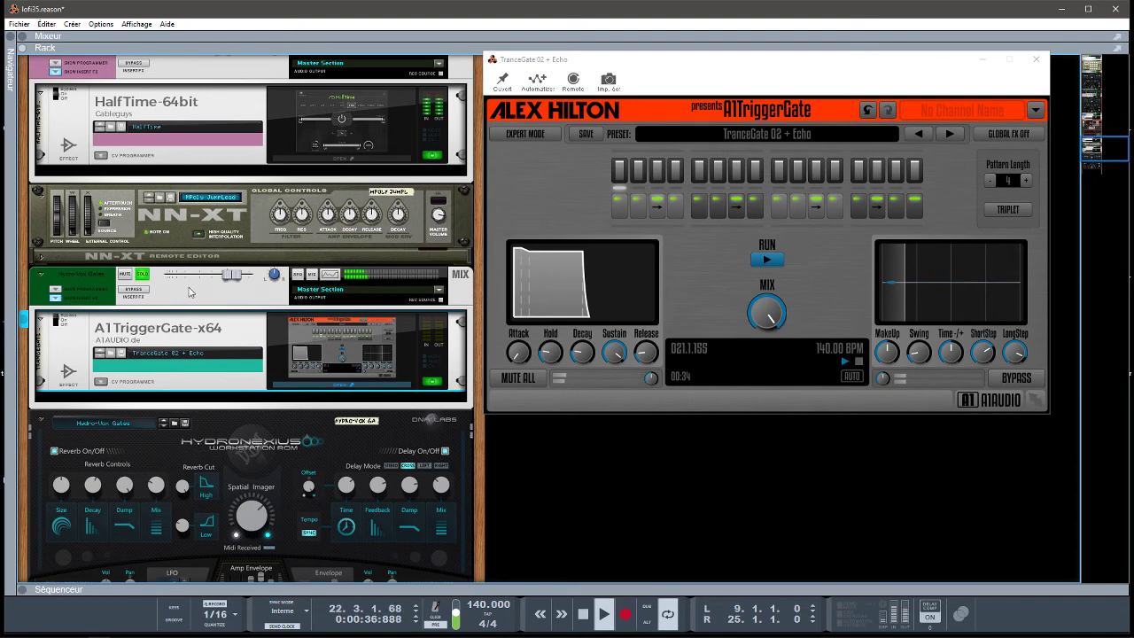
# Step: Close the A1TriggerGate window, bring the mixer back and make Hydro-Vox Gates the only soloed channel
pyautogui.click(26, 39)
pyautogui.click(1036, 59)
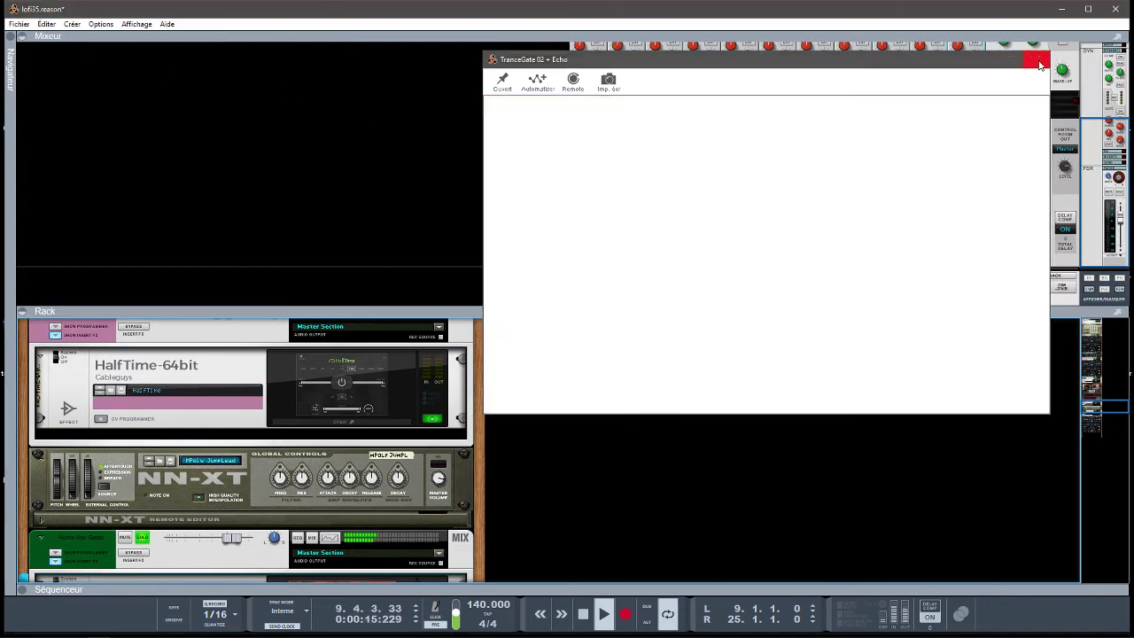
pyautogui.click(973, 176)
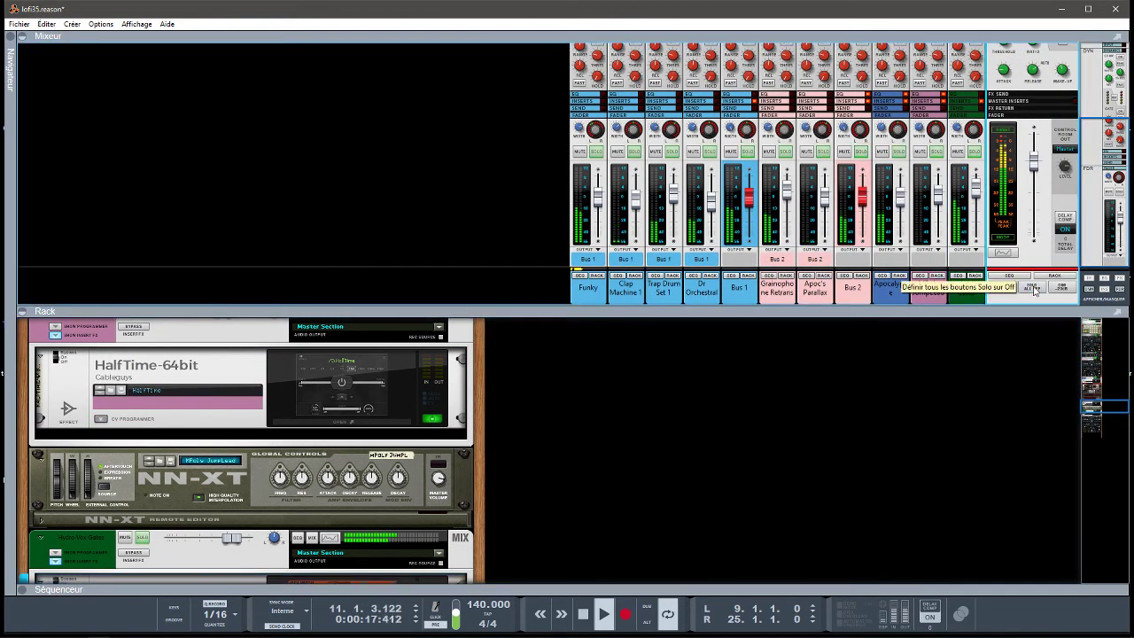
pyautogui.click(974, 151)
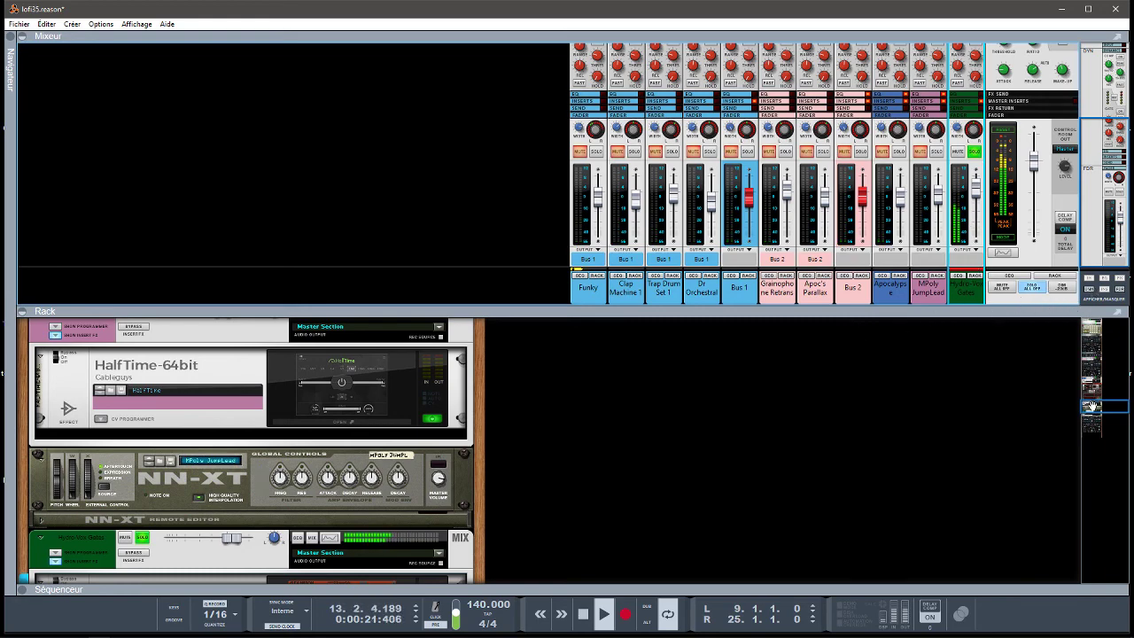
# Step: Audition the A1TriggerGate effect's bypass switch in the rack and restart playback of the soloed Hydro-Vox Gates
pyautogui.moveTo(1095, 407); pyautogui.dragTo(1098, 416)
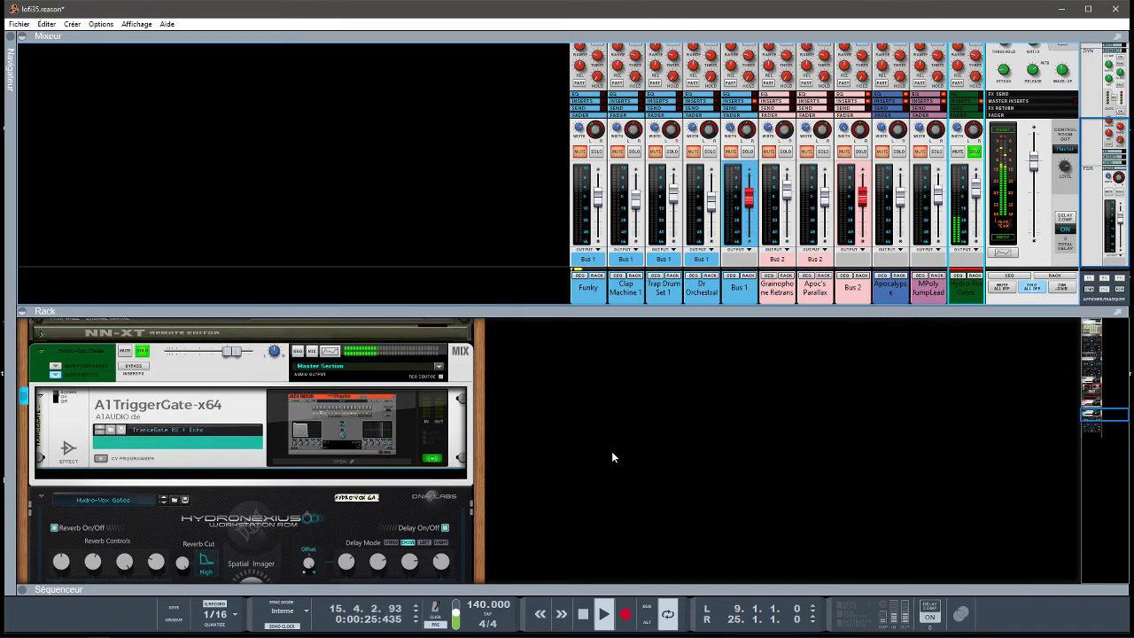
pyautogui.click(55, 397)
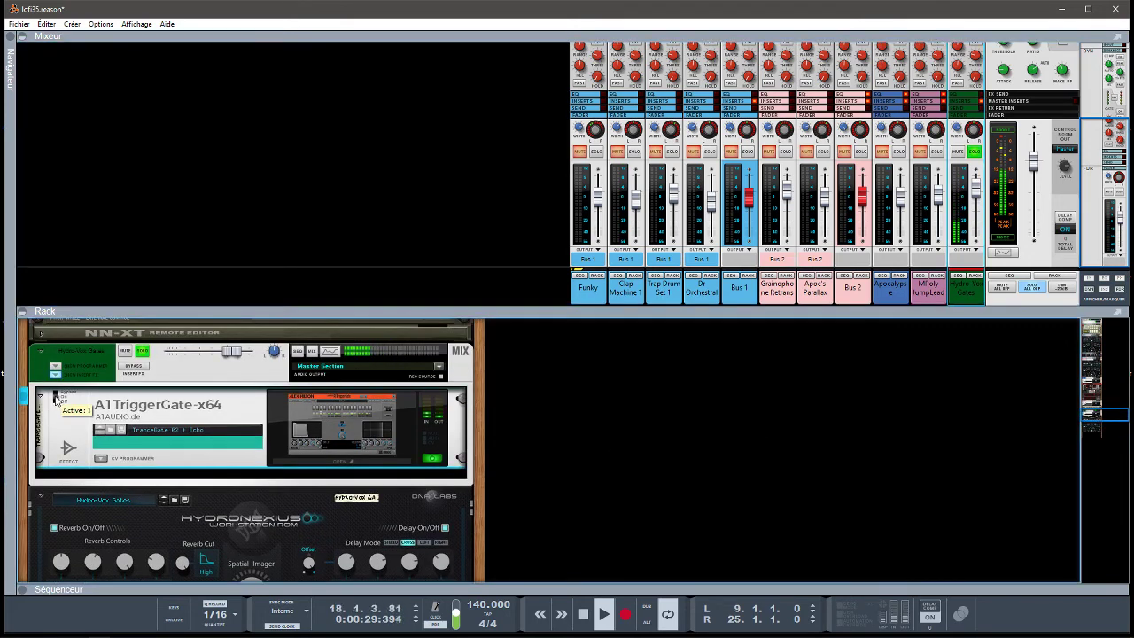
pyautogui.press('space')
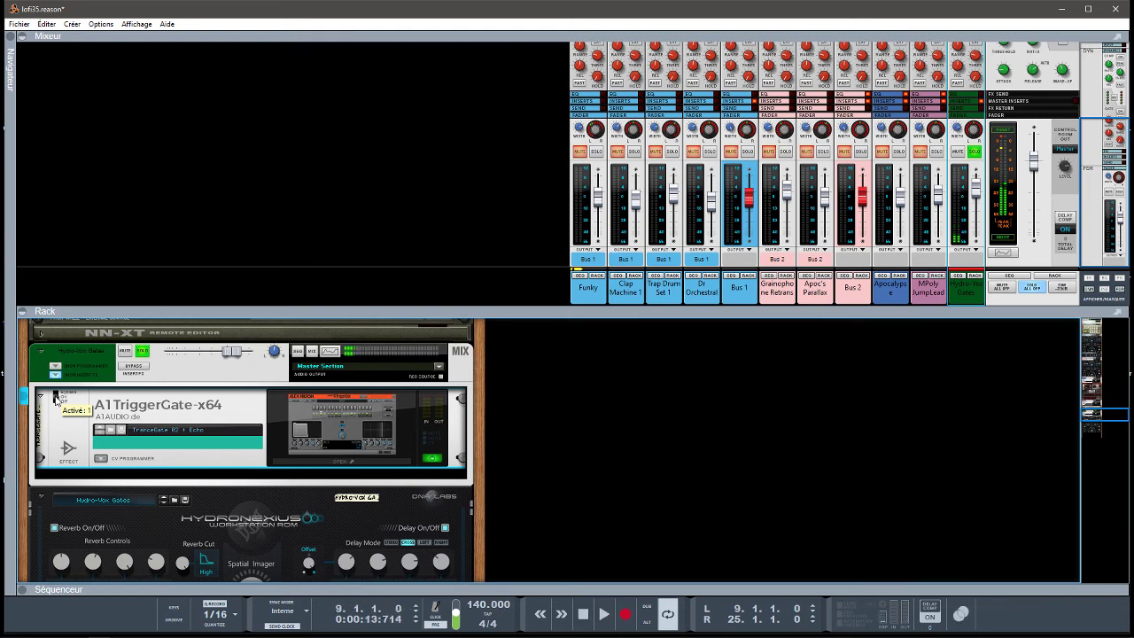
pyautogui.press('space')
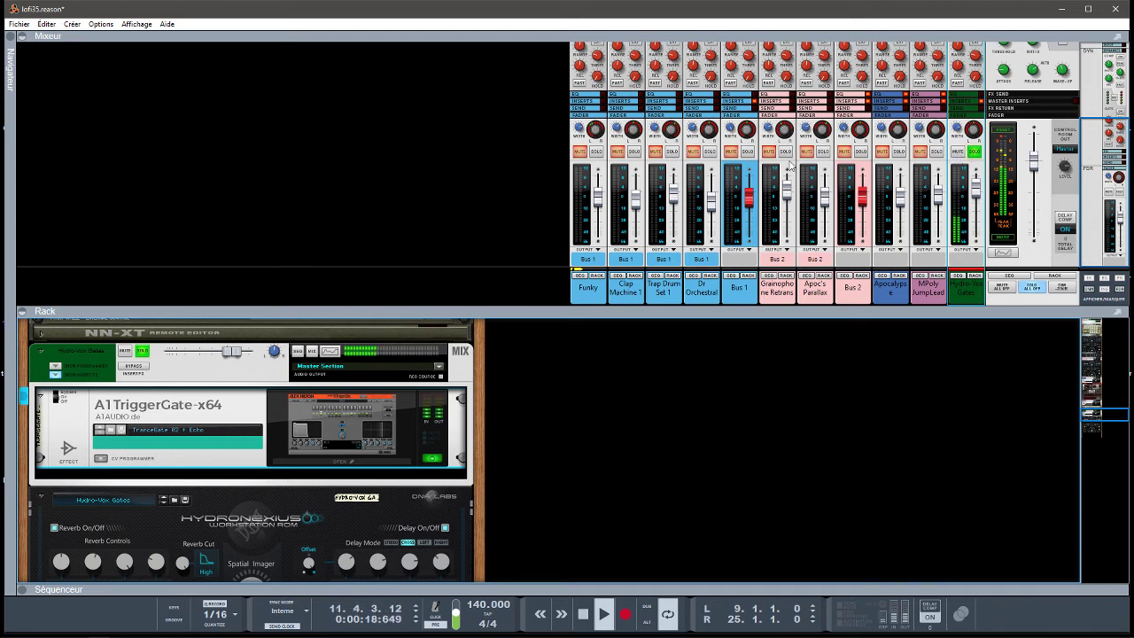
# Step: Add Bus 1 and Apocalypse to the solos while the song plays, and finish by clearing all solos
pyautogui.click(747, 151)
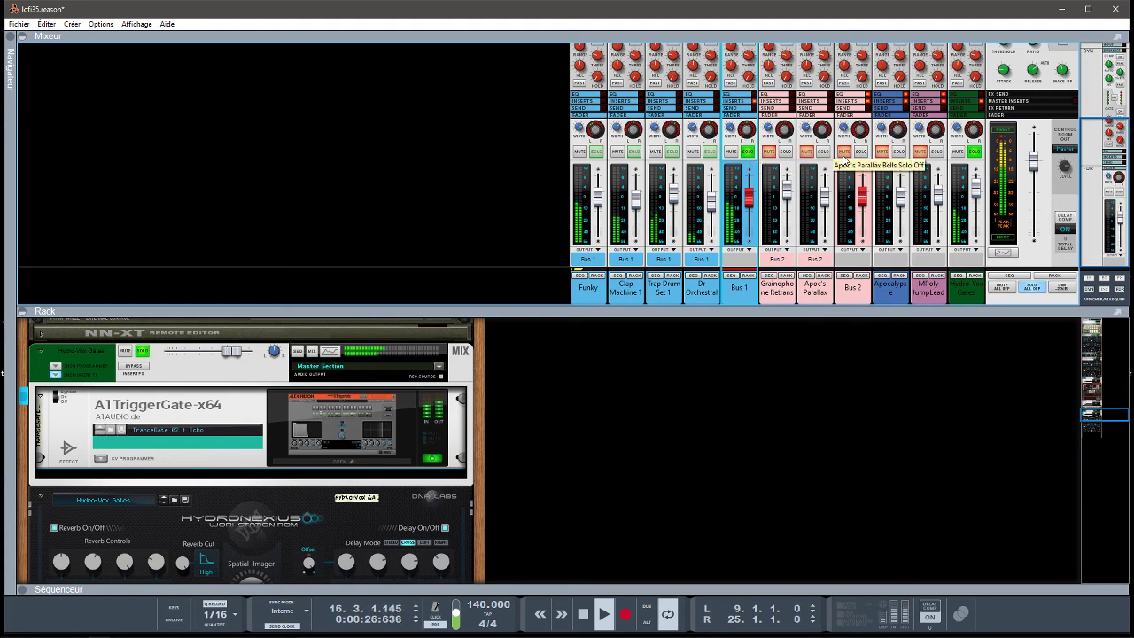
pyautogui.click(898, 152)
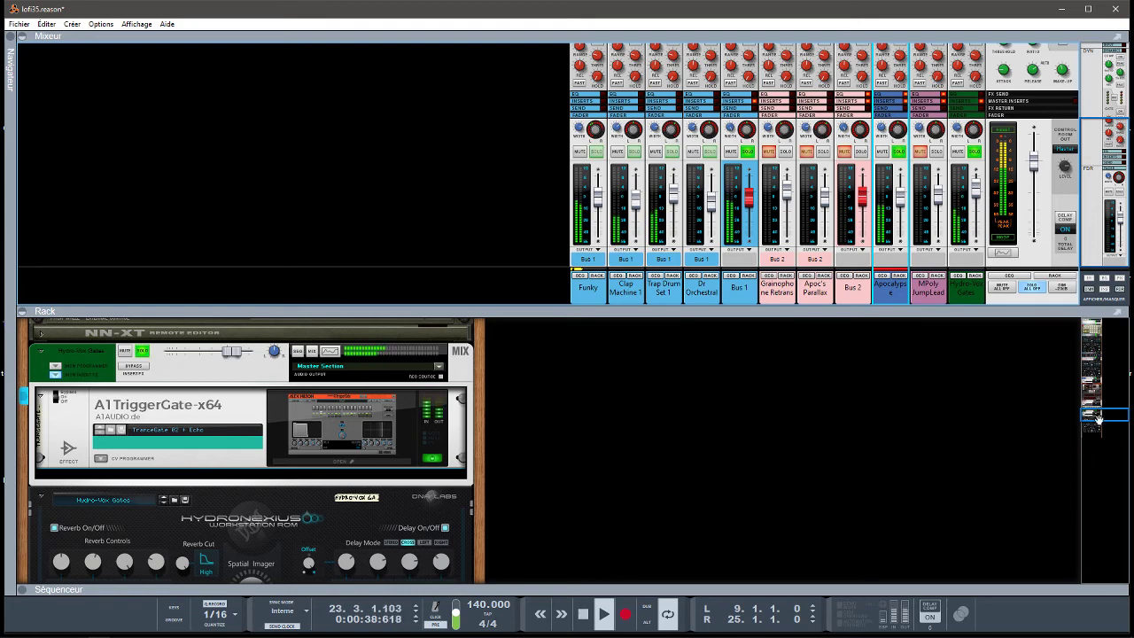
pyautogui.click(1030, 290)
# Step: Open the HalfTime plugin window of MPoly JumpLead from the rack and place it below the mixer channels
pyautogui.moveTo(1107, 414); pyautogui.dragTo(1103, 405)
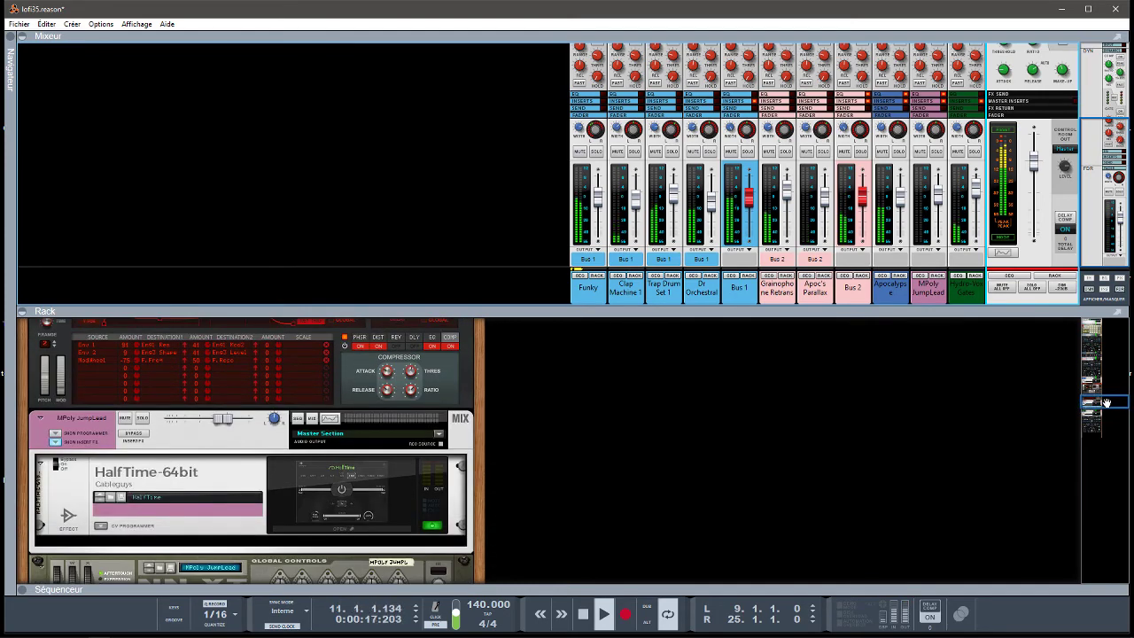
pyautogui.click(355, 529)
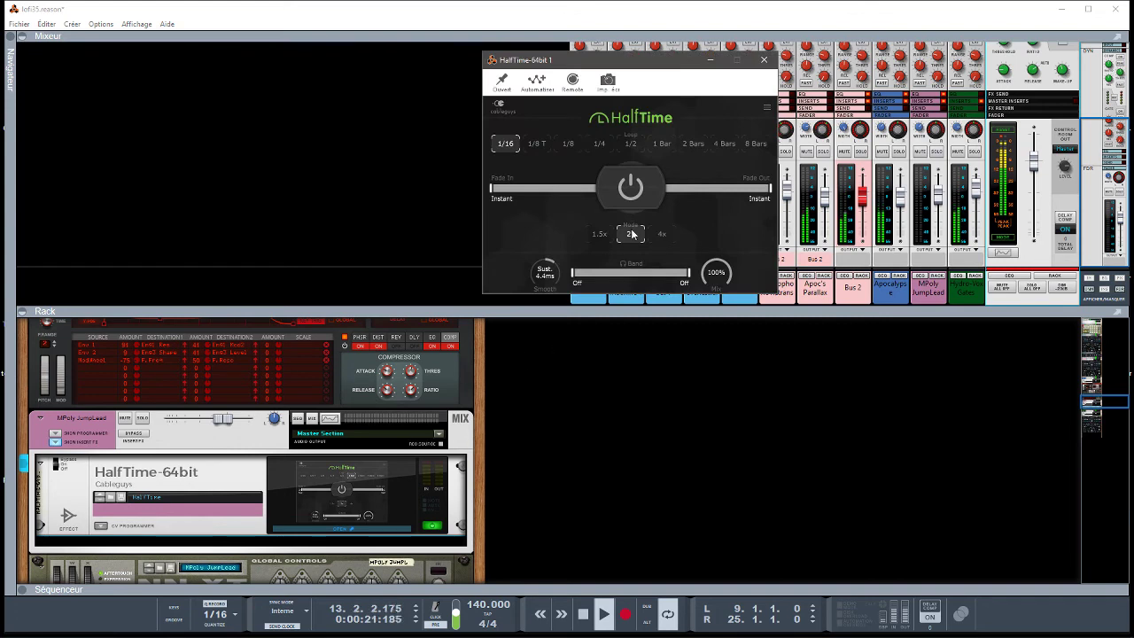
pyautogui.moveTo(626, 59); pyautogui.dragTo(632, 324)
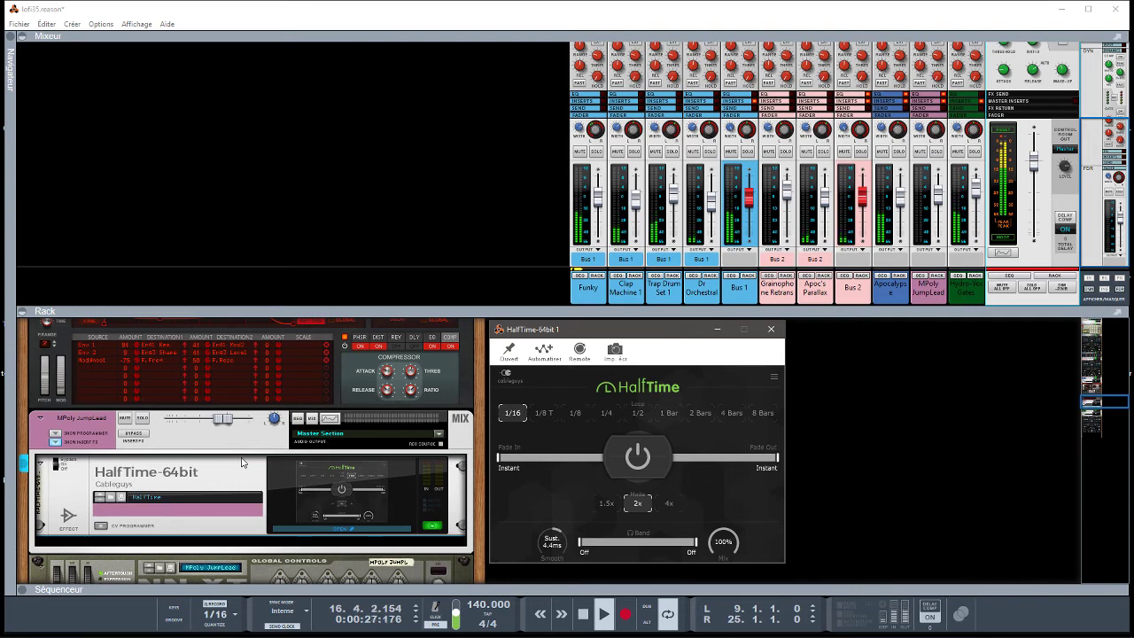
# Step: Solo MPoly JumpLead, reopen its HalfTime window to show the effect while listening, and turn the solo off
pyautogui.click(140, 418)
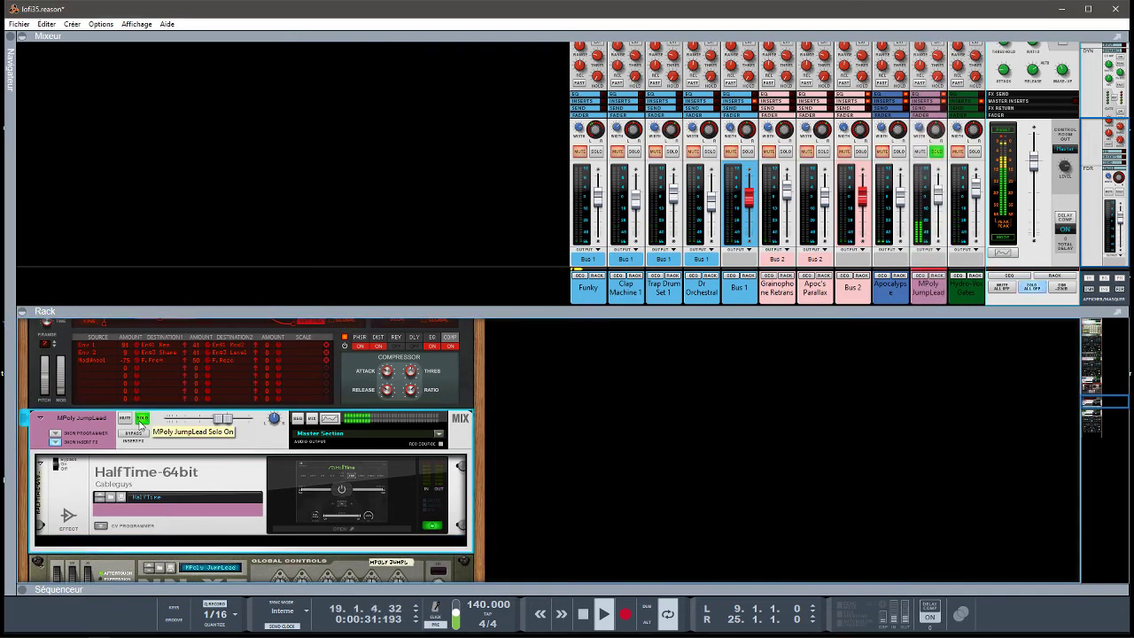
pyautogui.click(306, 529)
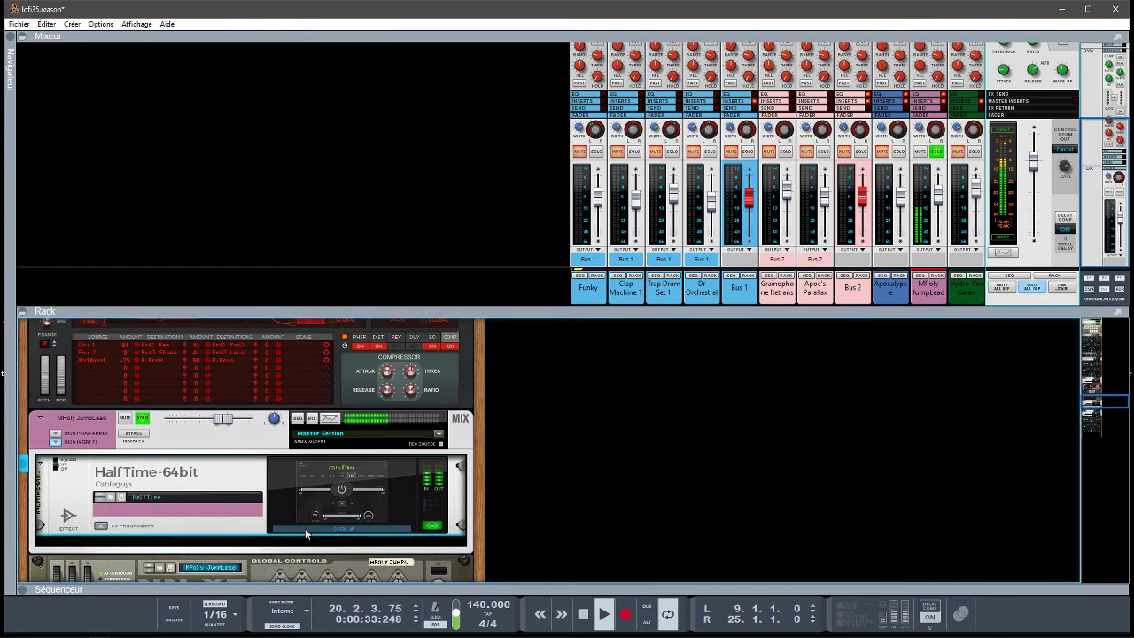
pyautogui.click(304, 530)
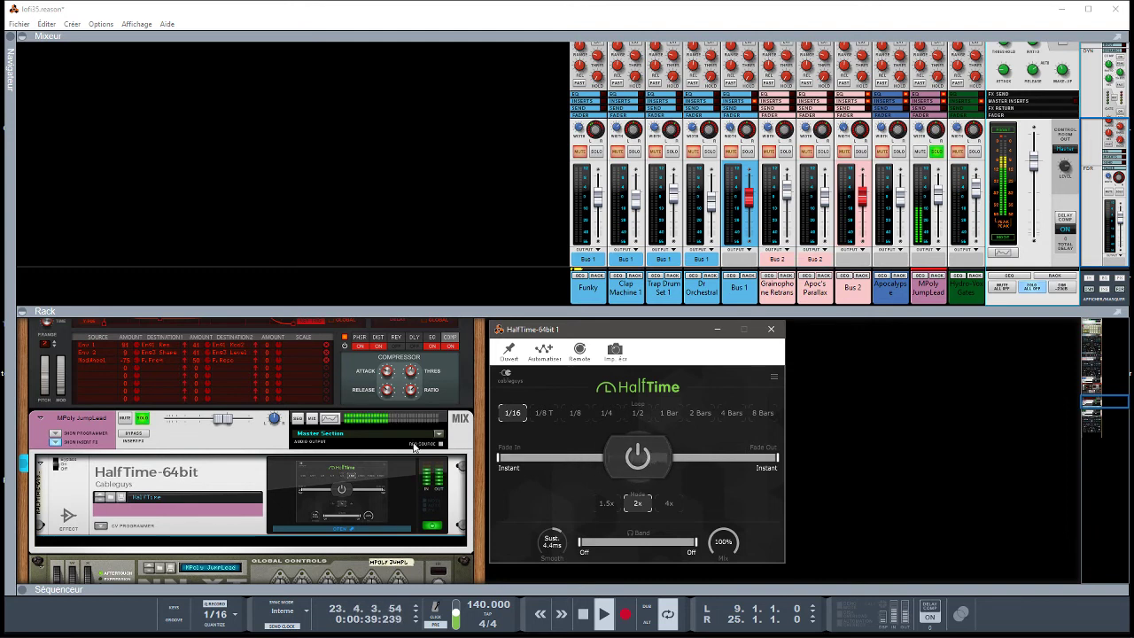
pyautogui.click(142, 419)
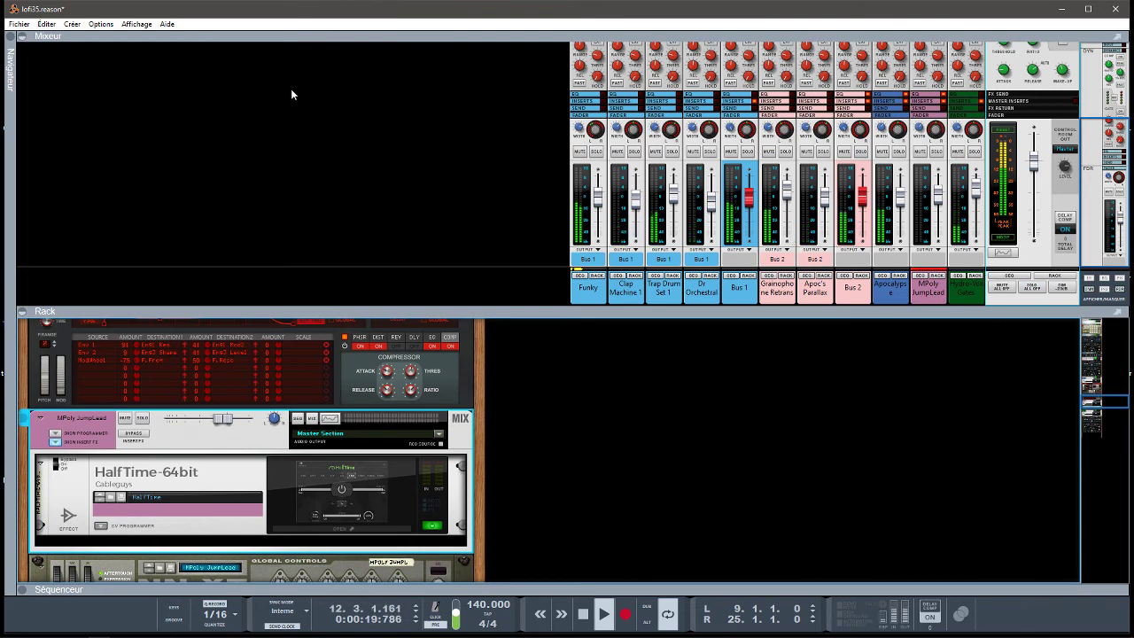
# Step: Hide the mixer and review the rack from the Hydro-Vox Gates Hydronexius device back up to the Master Section
pyautogui.click(24, 36)
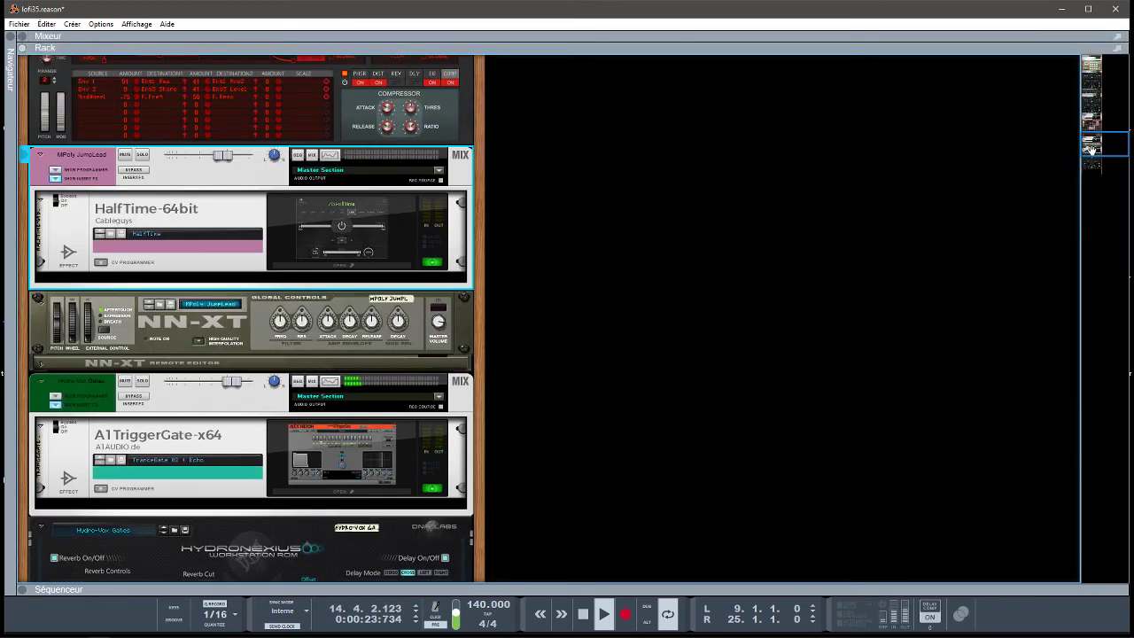
pyautogui.moveTo(1093, 150); pyautogui.dragTo(1107, 168)
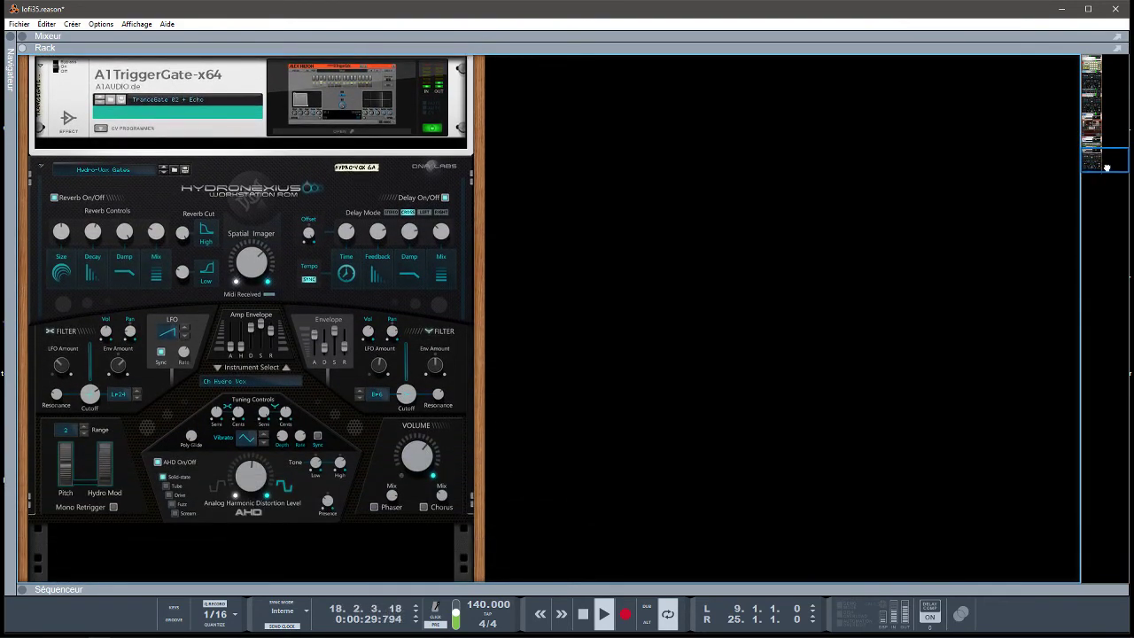
pyautogui.moveTo(1106, 167); pyautogui.dragTo(1078, 73)
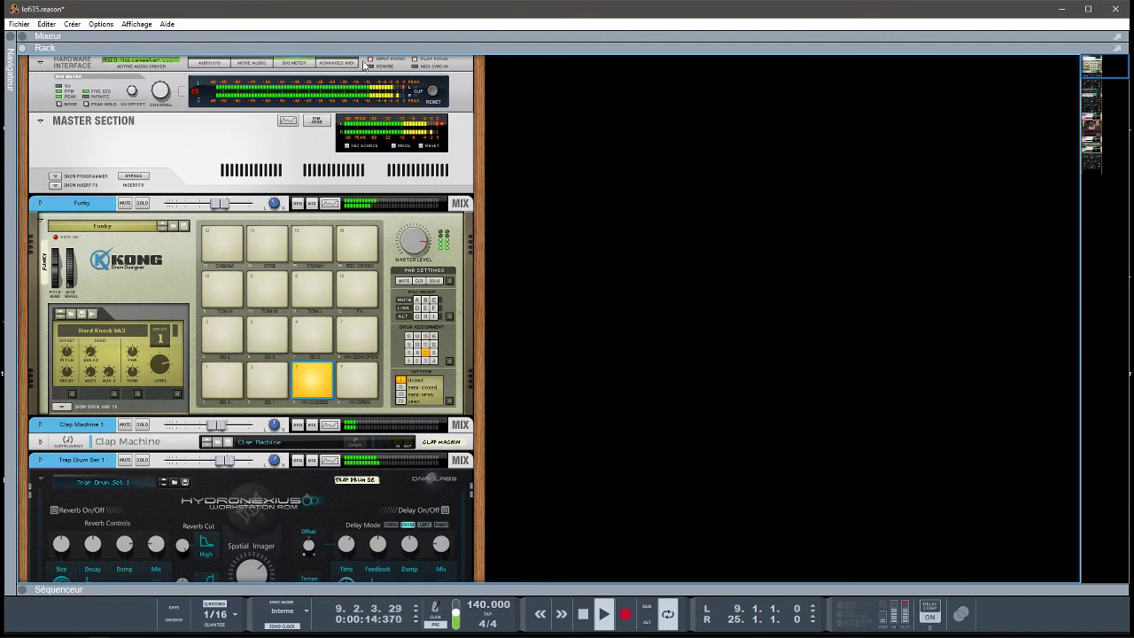
# Step: Display the sequencer full size and move the left loop locator to bar 1
pyautogui.click(23, 36)
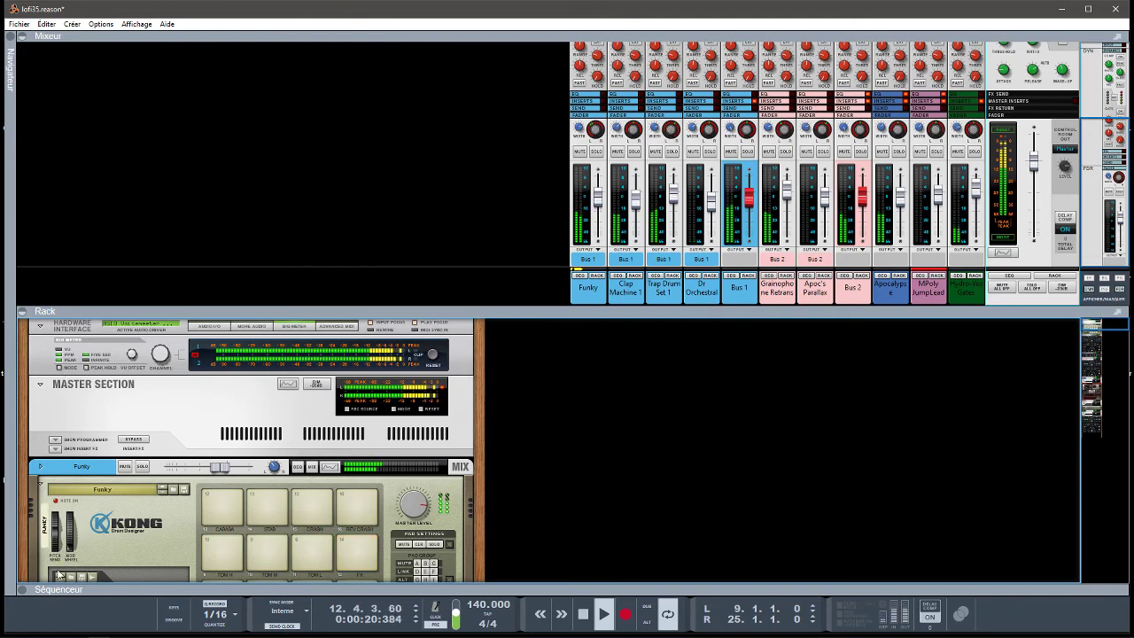
pyautogui.press('F7')
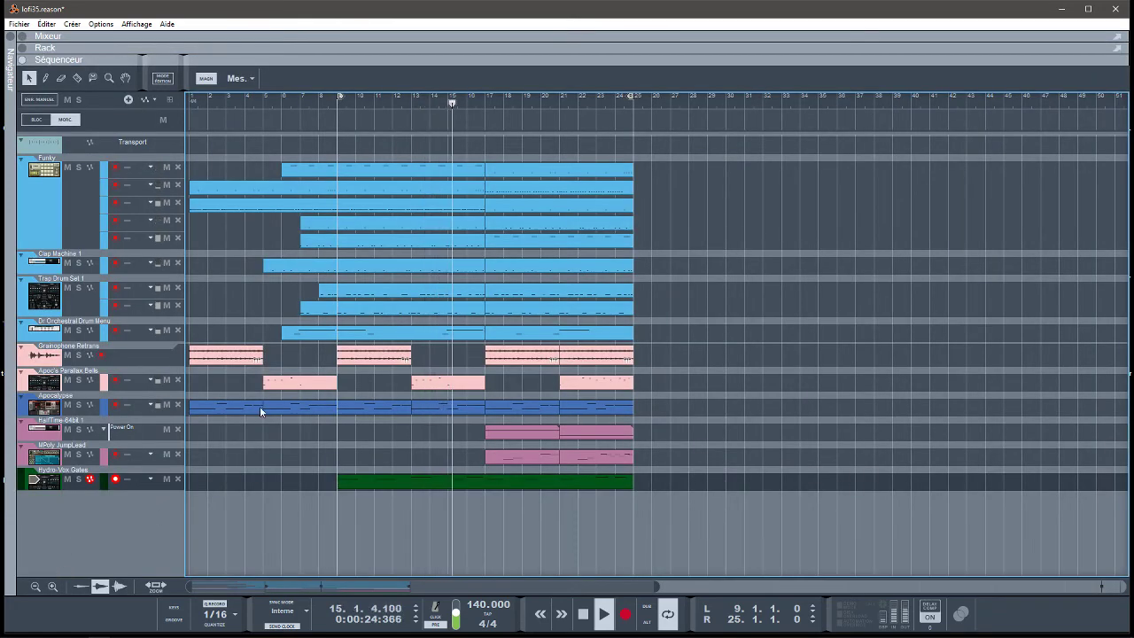
pyautogui.moveTo(341, 95); pyautogui.dragTo(193, 95)
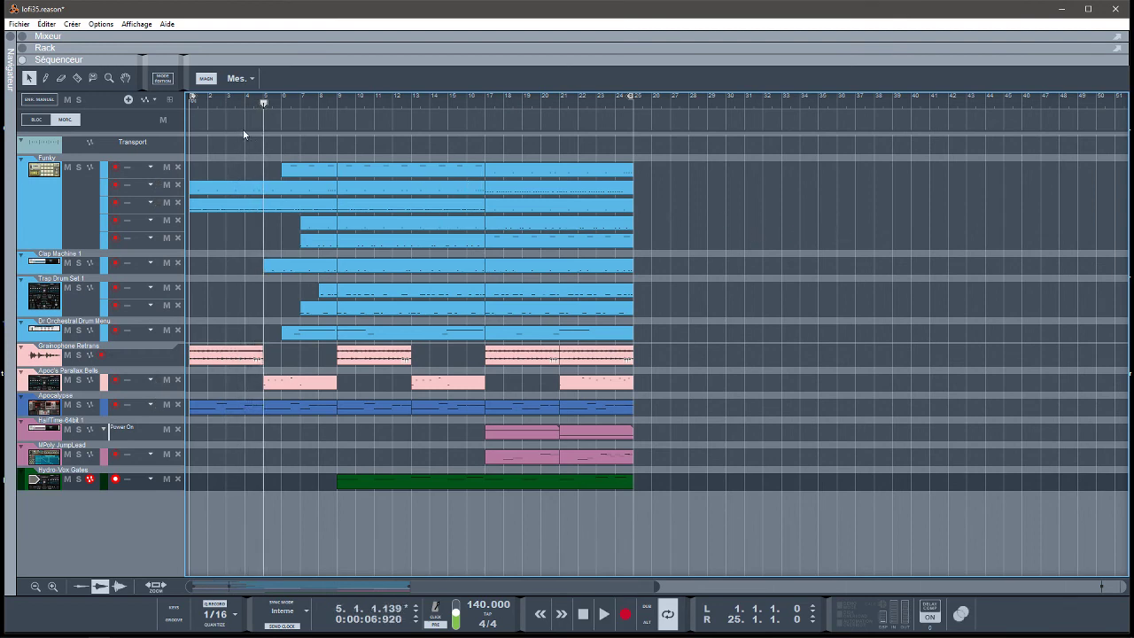
# Step: Hide the mixer and sequencer so that only the rack is shown, and maximize the program window
pyautogui.click(18, 36)
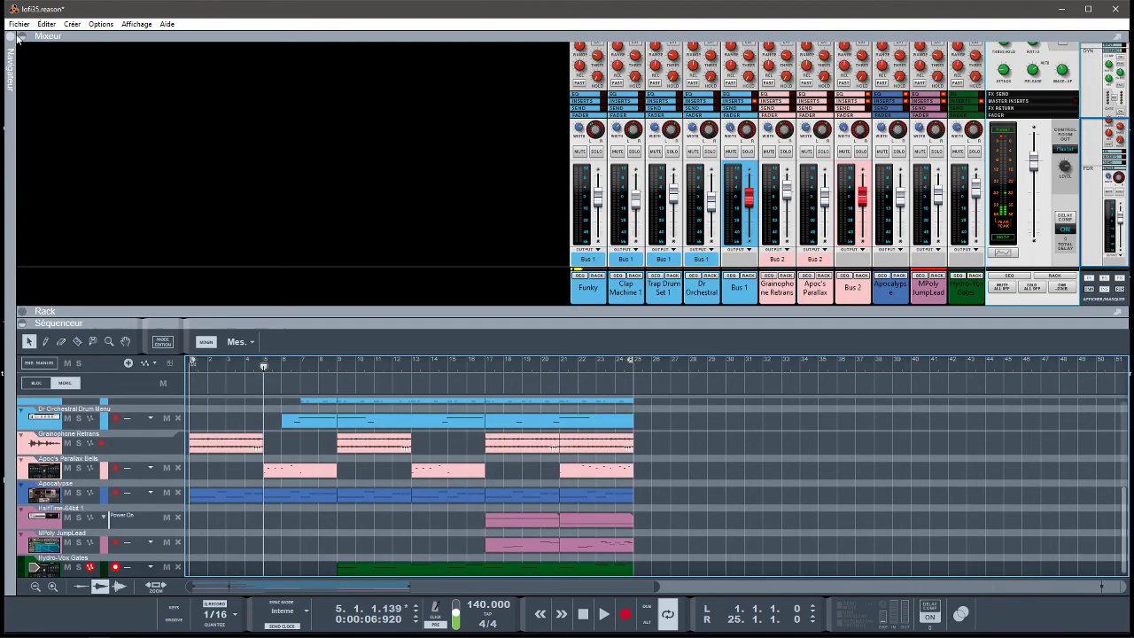
pyautogui.click(25, 313)
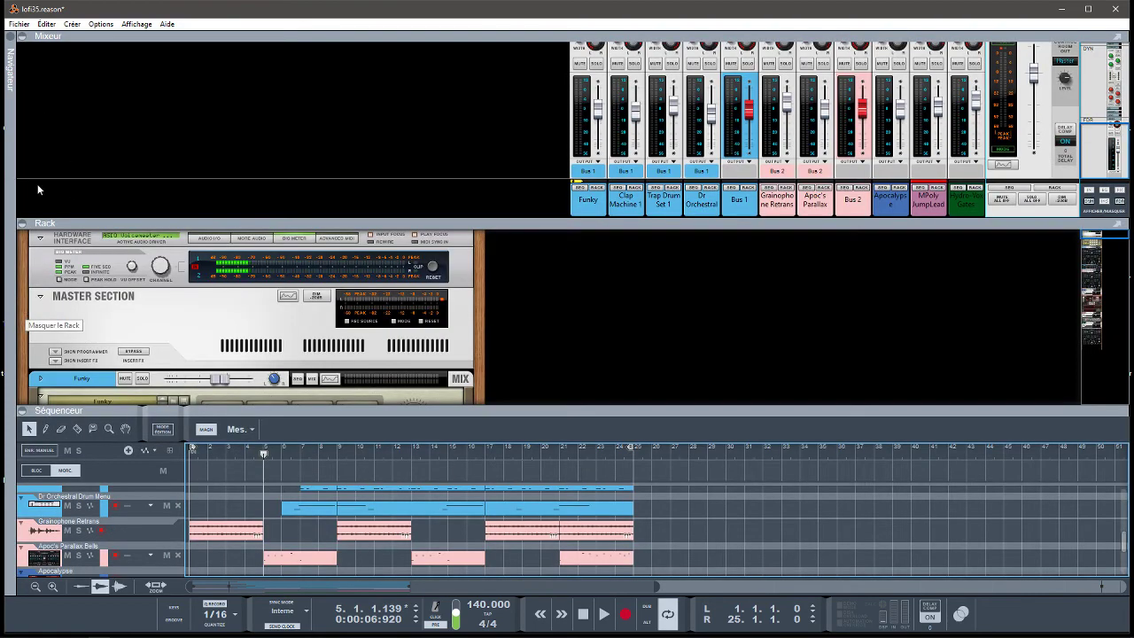
pyautogui.click(27, 36)
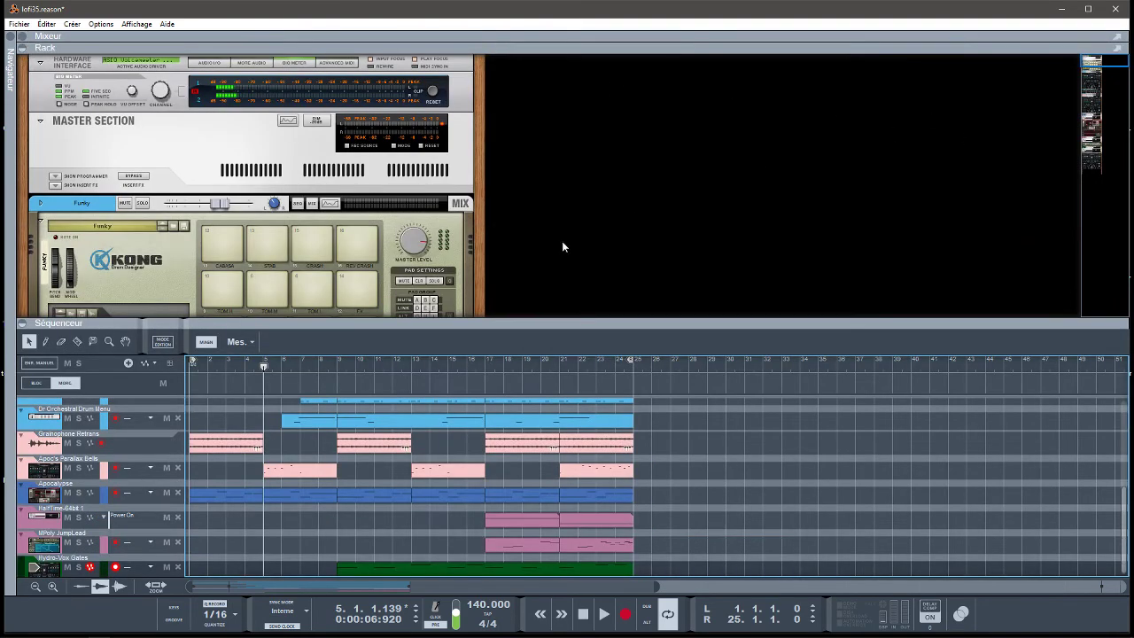
pyautogui.click(25, 323)
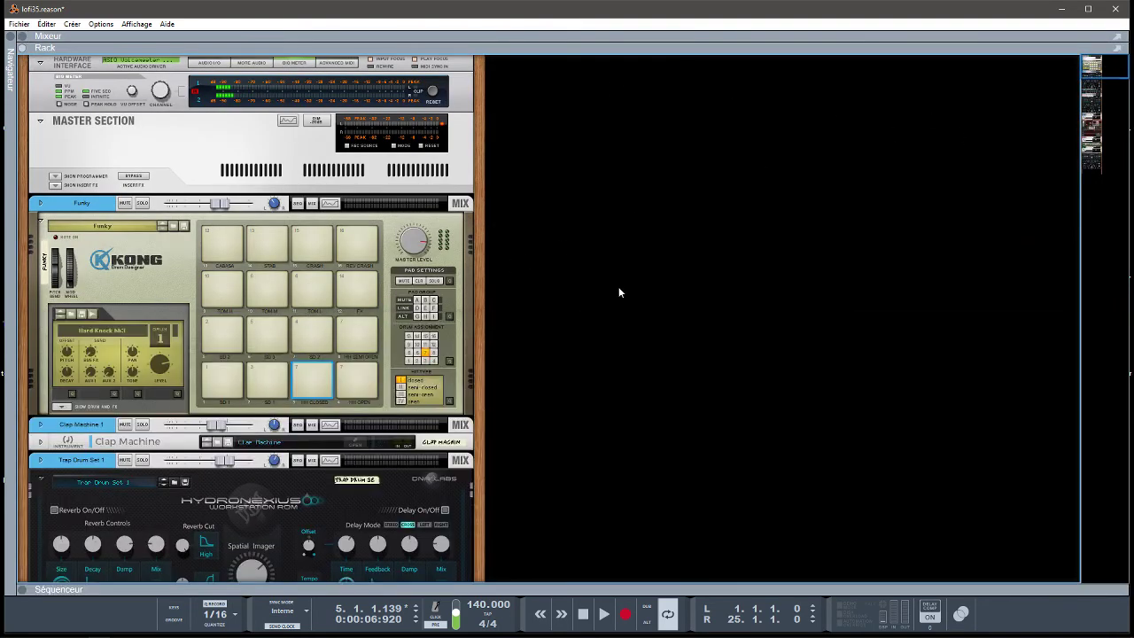
pyautogui.click(1087, 10)
# Step: Go through the rack devices down to Apocalypse and open its Renegade insert effect window
pyautogui.moveTo(1099, 70); pyautogui.dragTo(1102, 84)
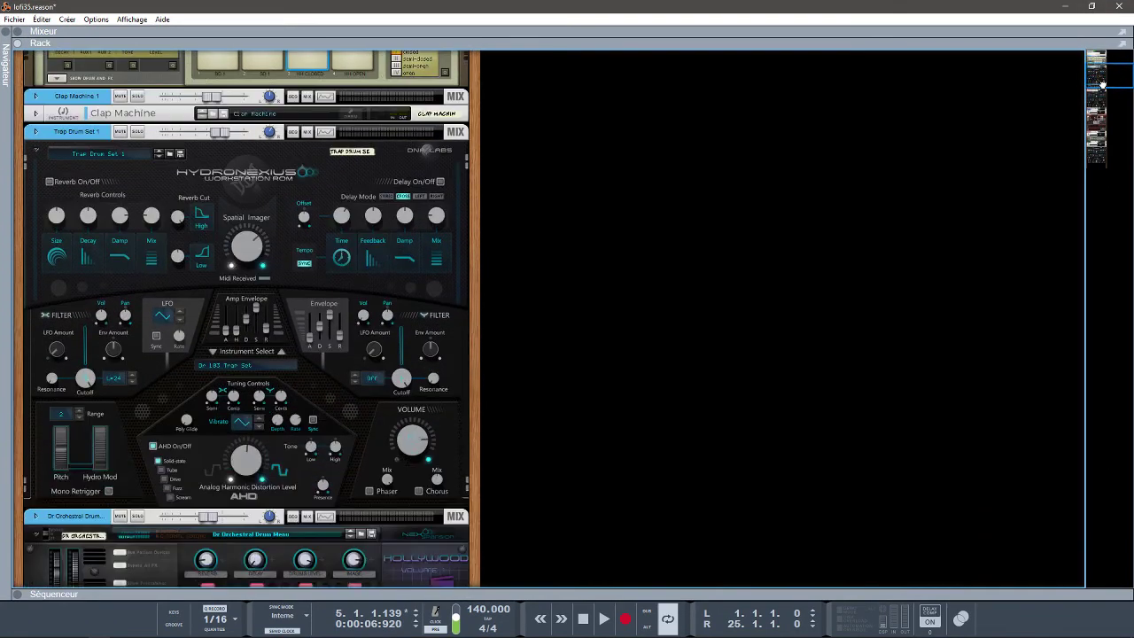
pyautogui.scroll(-4, 705, 443)
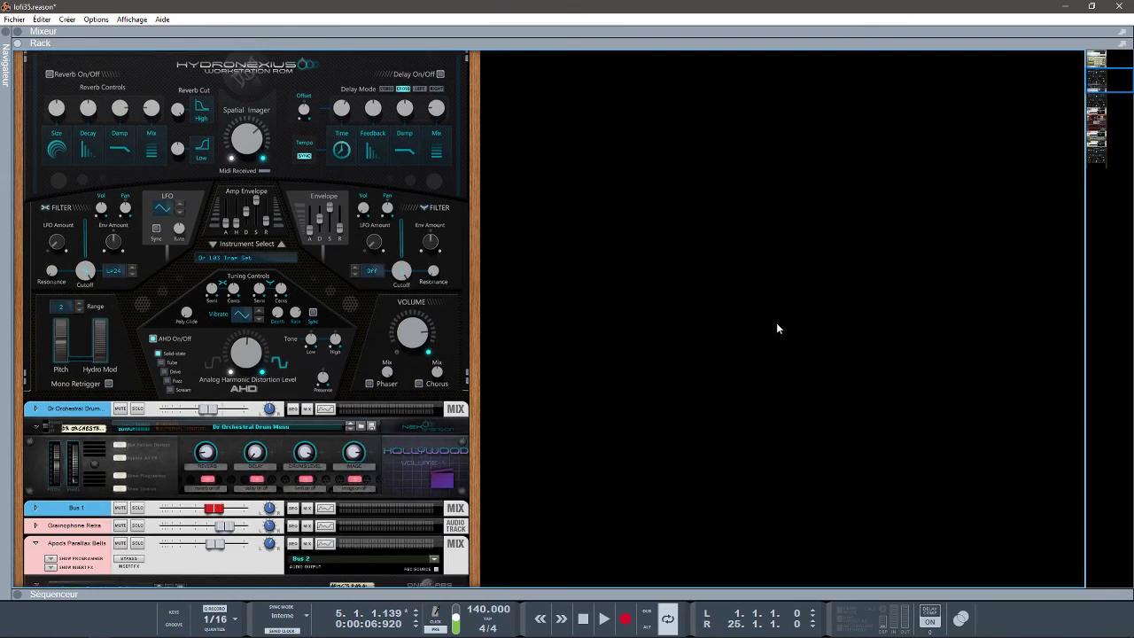
pyautogui.moveTo(1102, 81); pyautogui.dragTo(1121, 111)
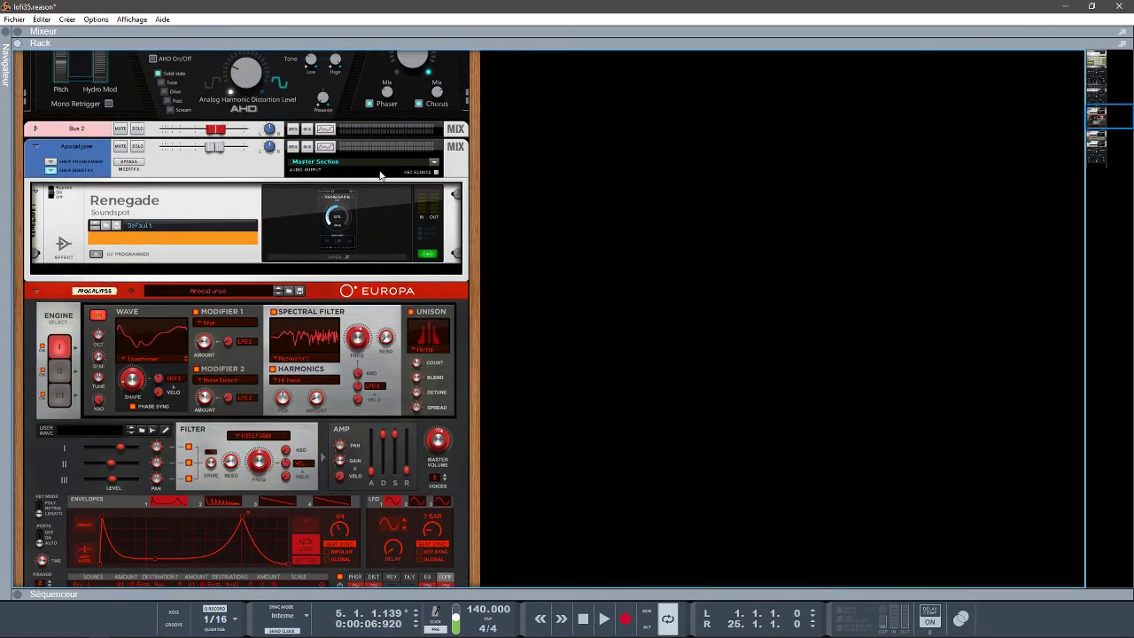
pyautogui.click(314, 256)
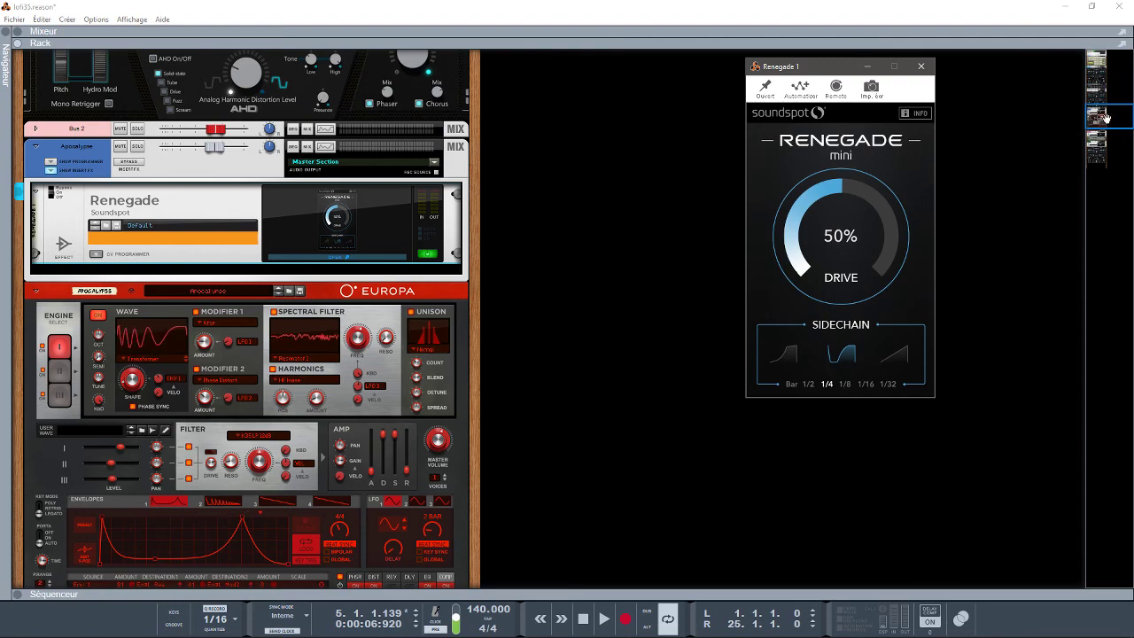
# Step: Go down the rack to the Hydro-Vox Gates channel and open its A1TriggerGate-x64 insert effect window
pyautogui.moveTo(1106, 116); pyautogui.dragTo(1074, 154)
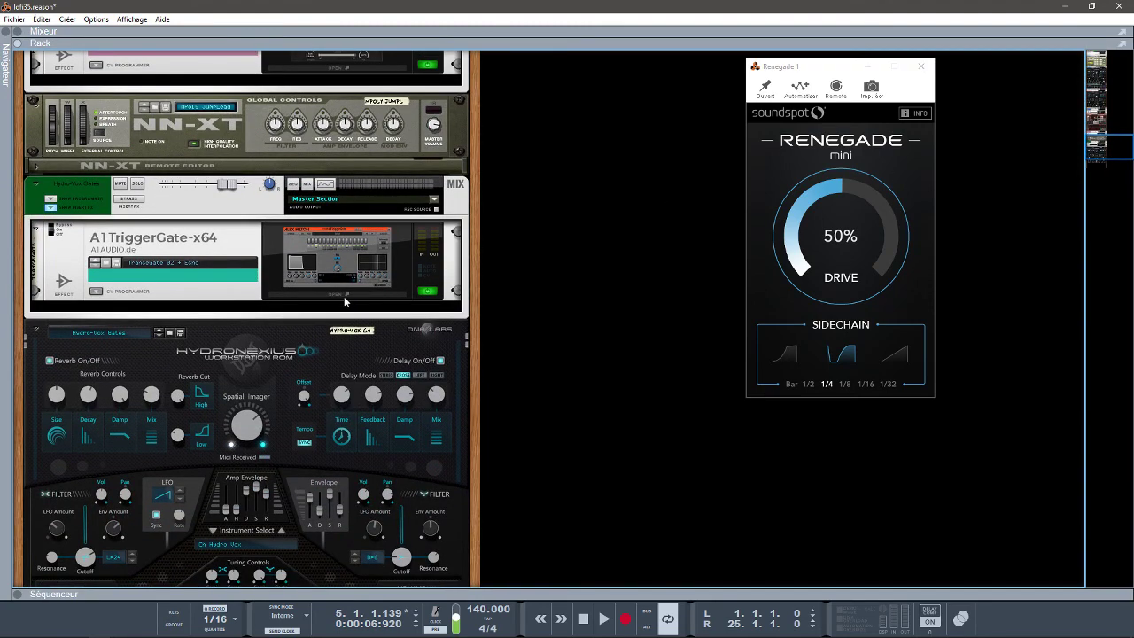
pyautogui.click(344, 296)
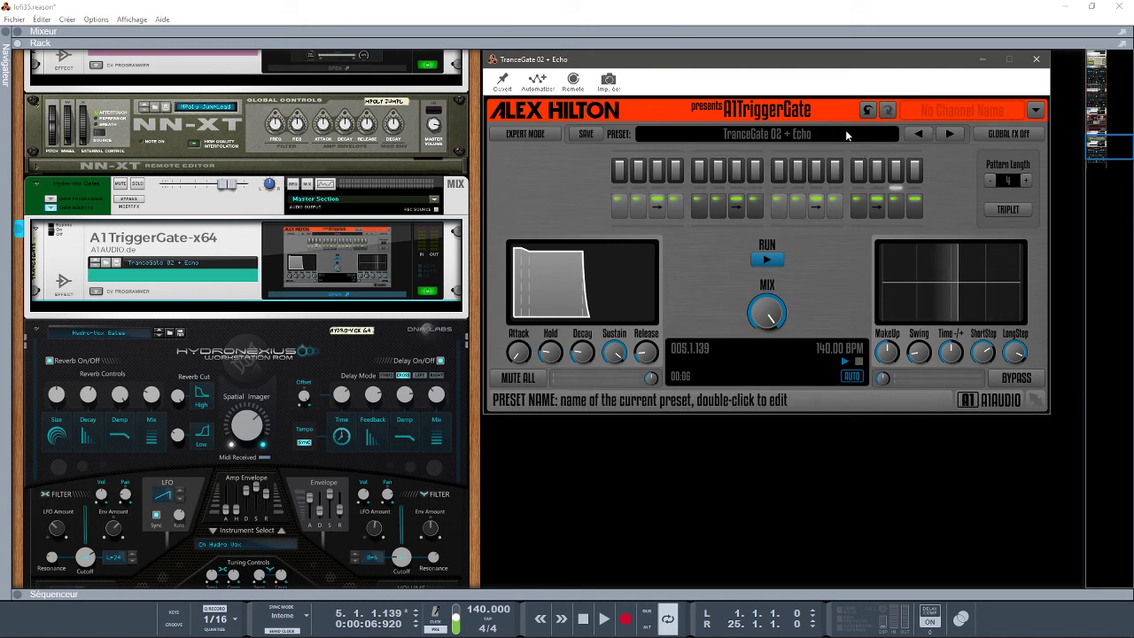
# Step: Show the browser with the Reason modules expanded in the effects category, and close the A1TriggerGate window
pyautogui.click(14, 35)
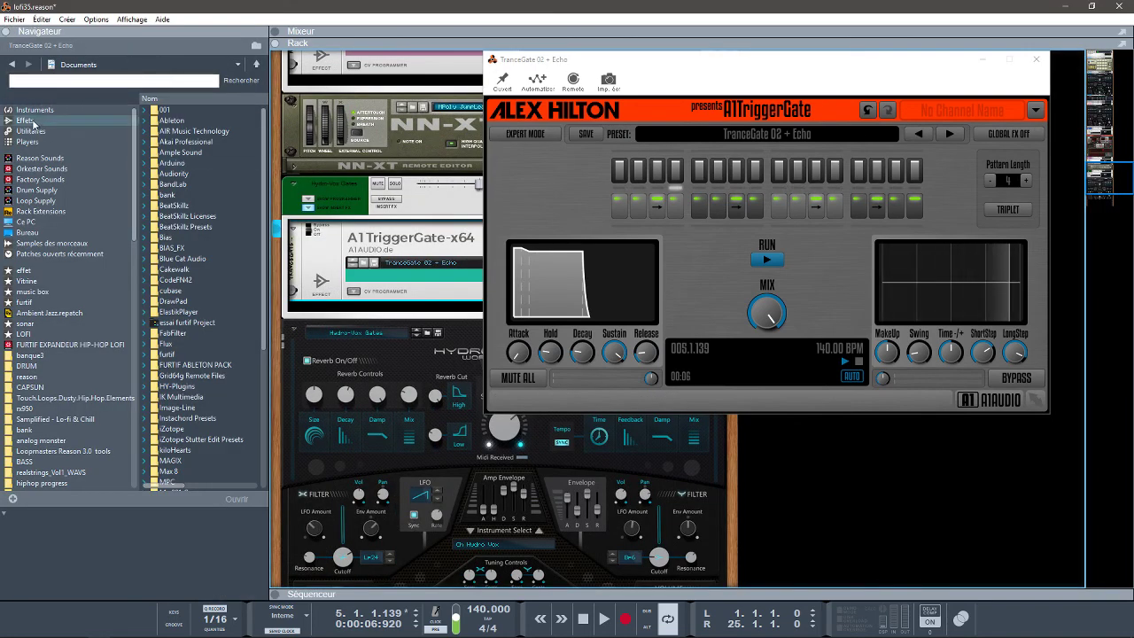
pyautogui.click(34, 121)
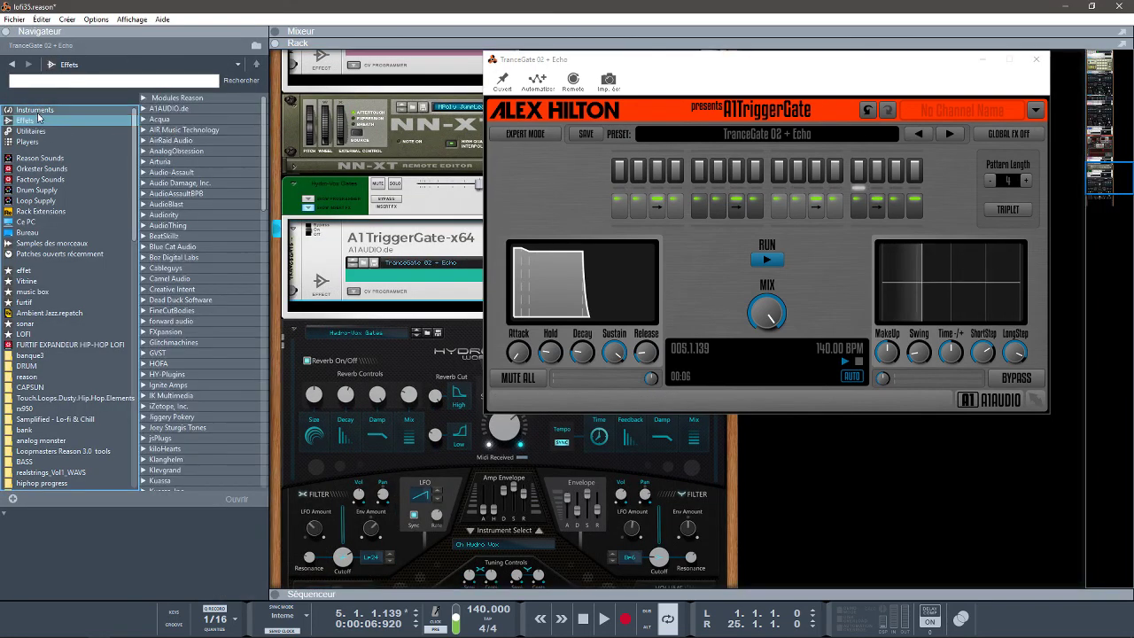
pyautogui.click(143, 99)
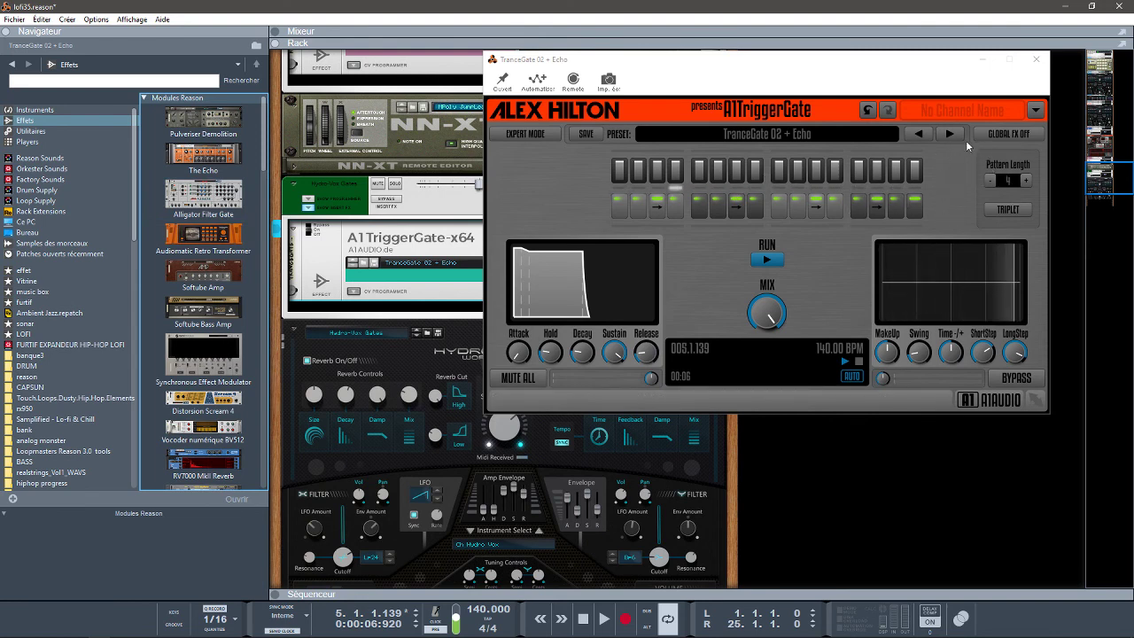
pyautogui.click(1035, 61)
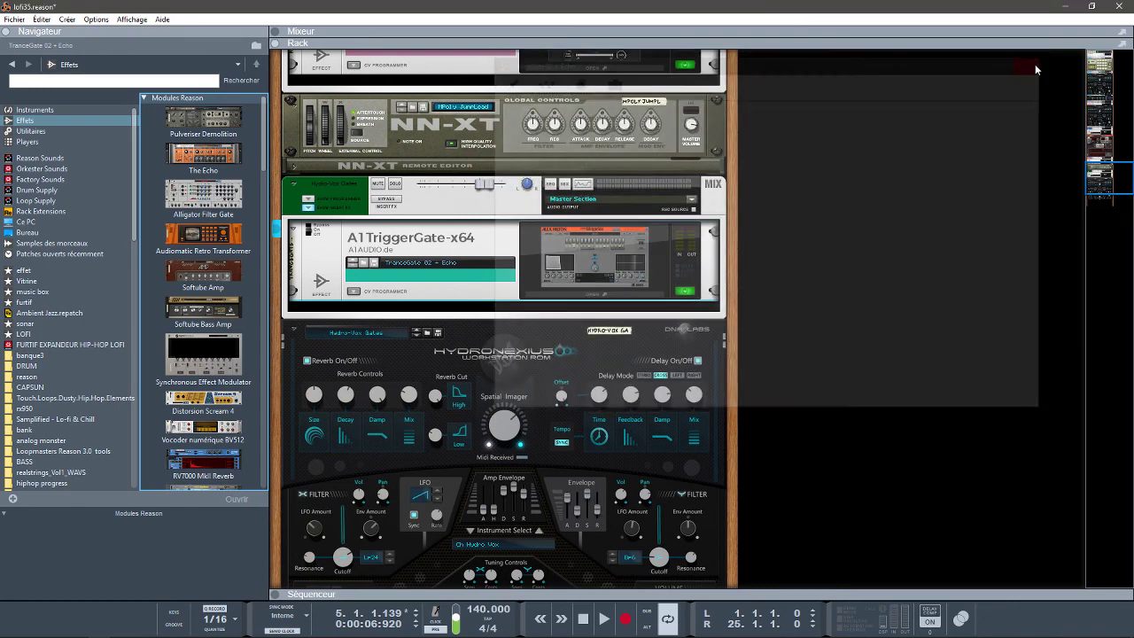
pyautogui.scroll(-2, 1105, 179)
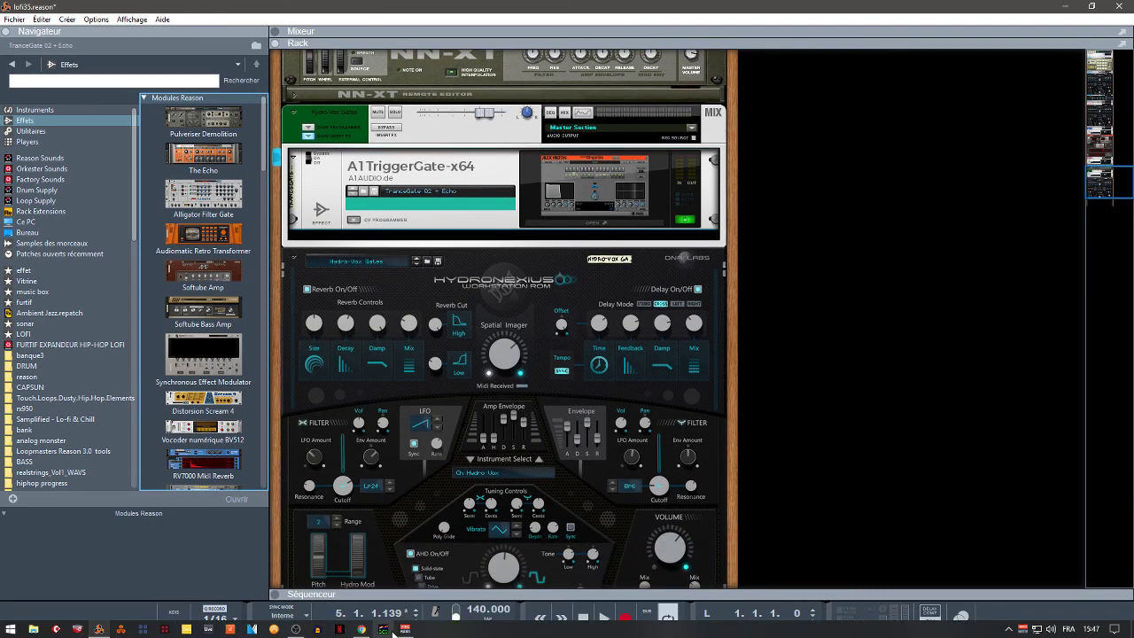
# Step: Switch to Chrome to view the Hydronexius Workstation ROM and Hollywood Nexspansion shop pages, then return to the end of the Reason rack
pyautogui.click(363, 631)
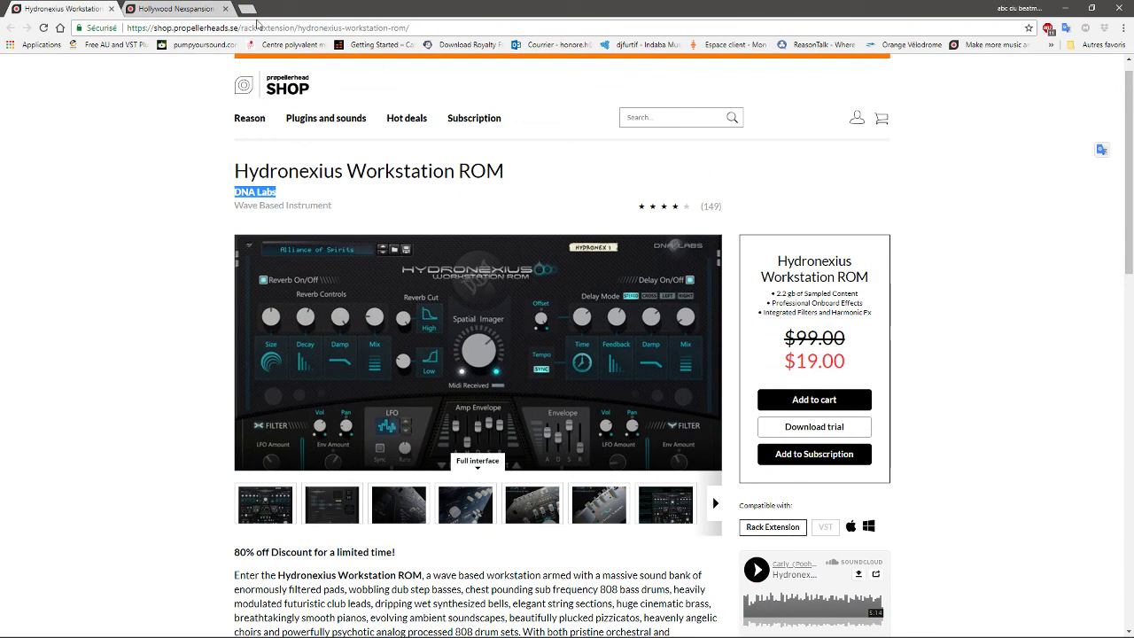
pyautogui.click(179, 11)
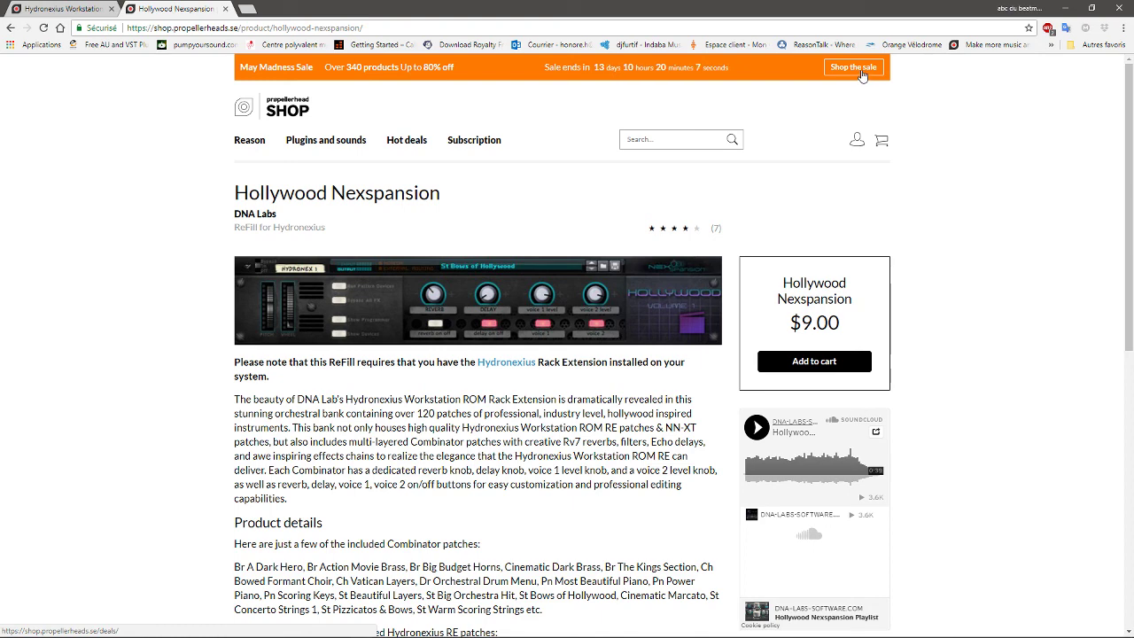
pyautogui.click(1066, 7)
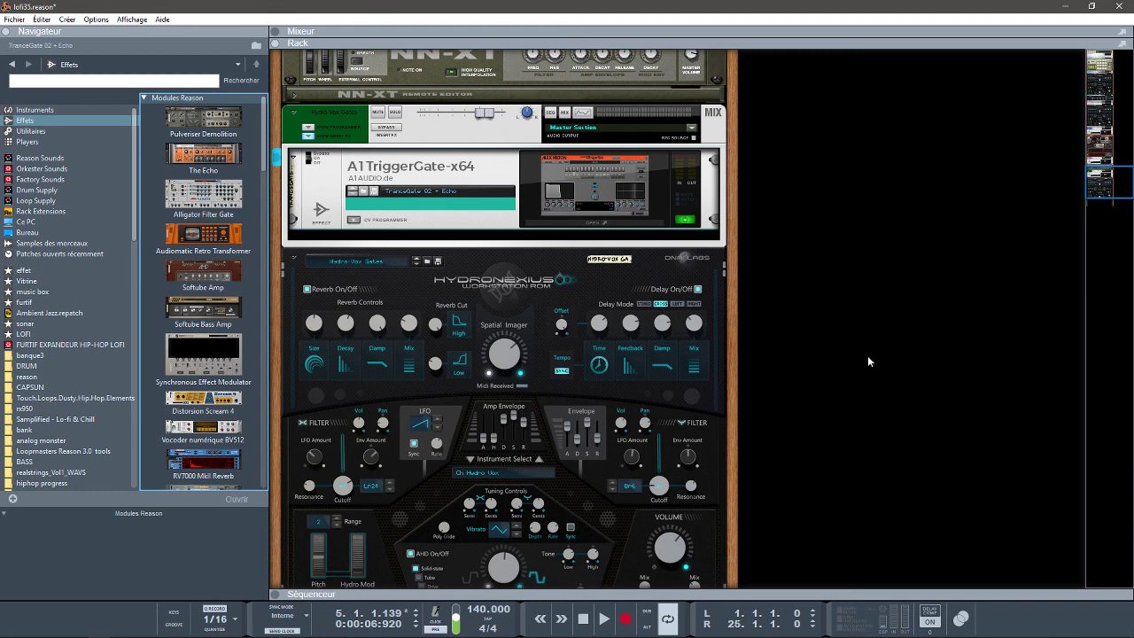
pyautogui.moveTo(1093, 191); pyautogui.dragTo(1094, 200)
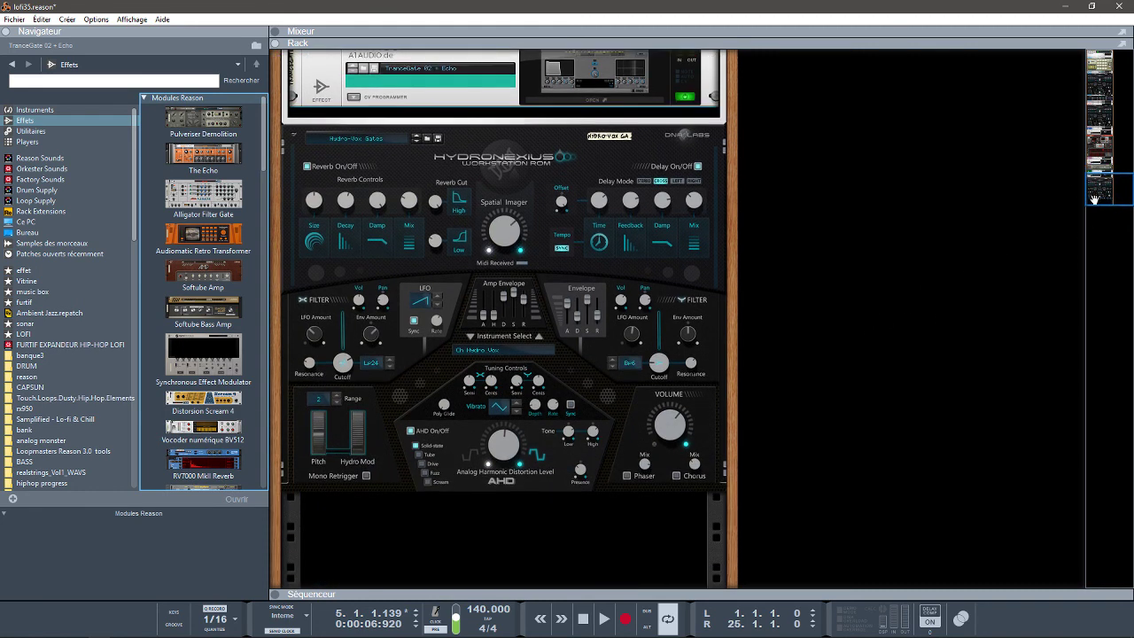